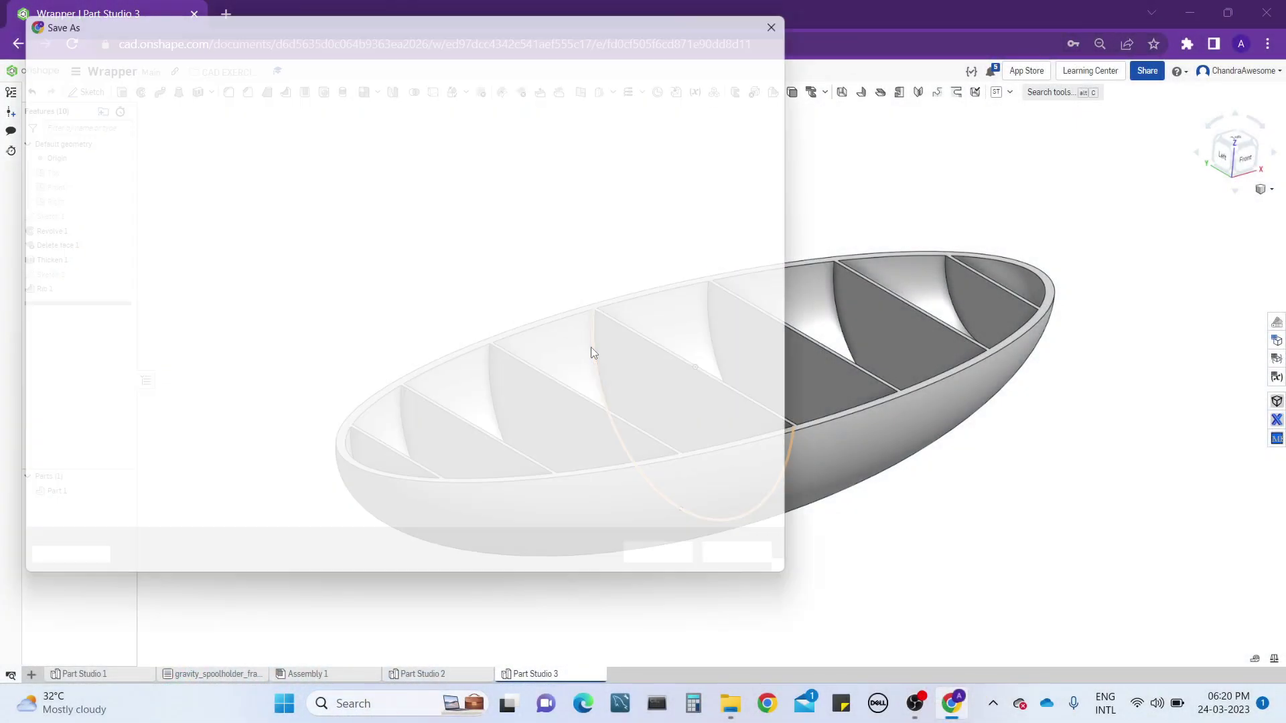
# - Dismiss the save prompt and orbit to an oblique top view of the ribbed hull
pyautogui.click(804, 17)
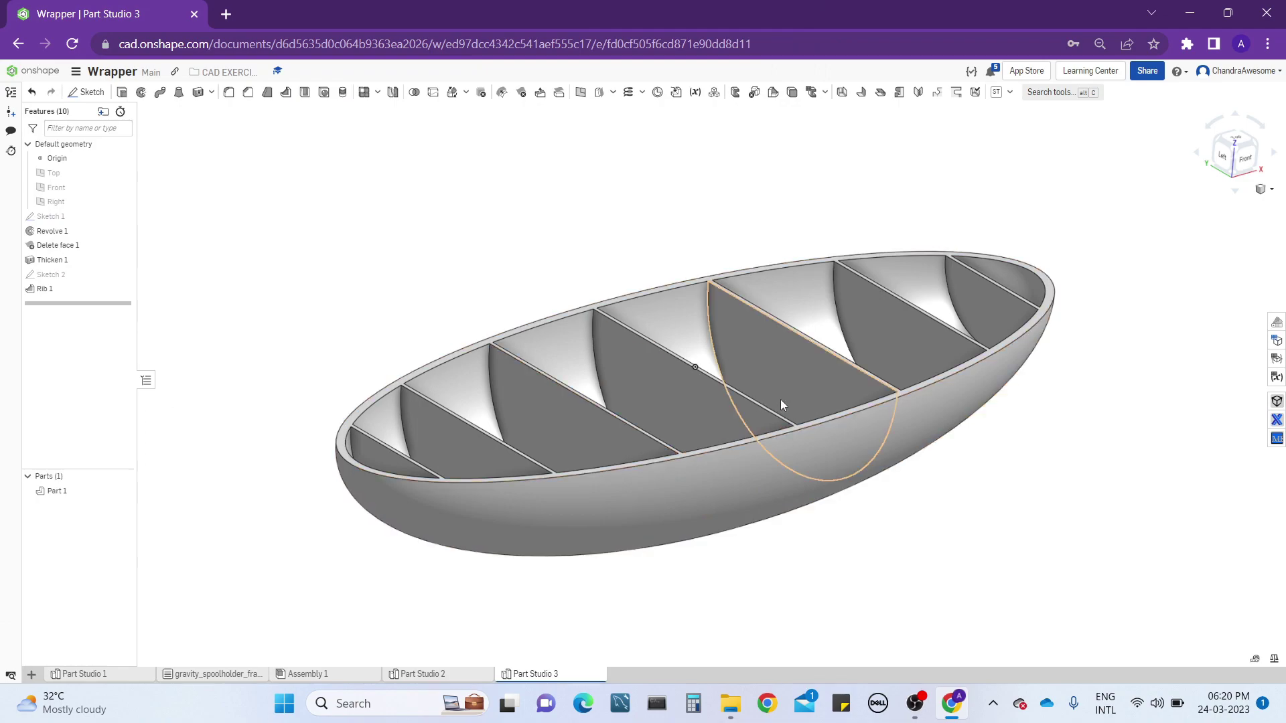
pyautogui.scroll(2, 591, 403)
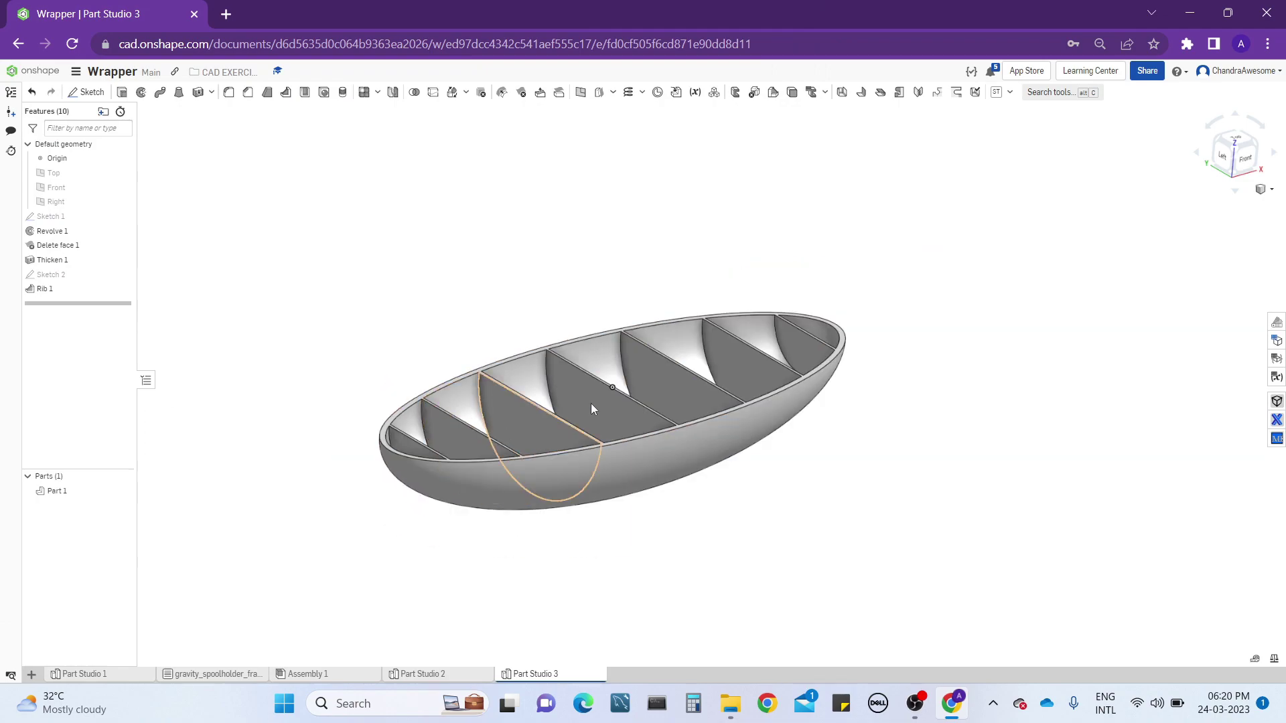
pyautogui.moveTo(604, 400); pyautogui.dragTo(631, 402, button='right')
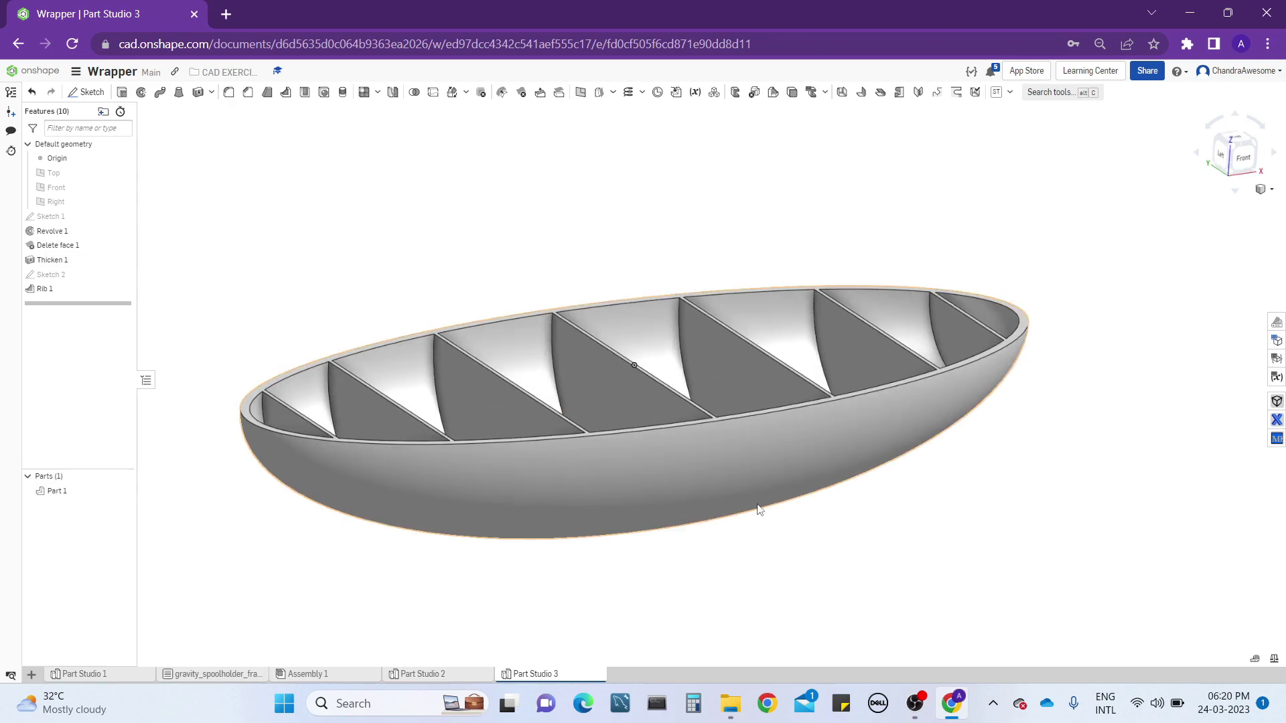
pyautogui.moveTo(670, 391); pyautogui.dragTo(615, 429, button='right')
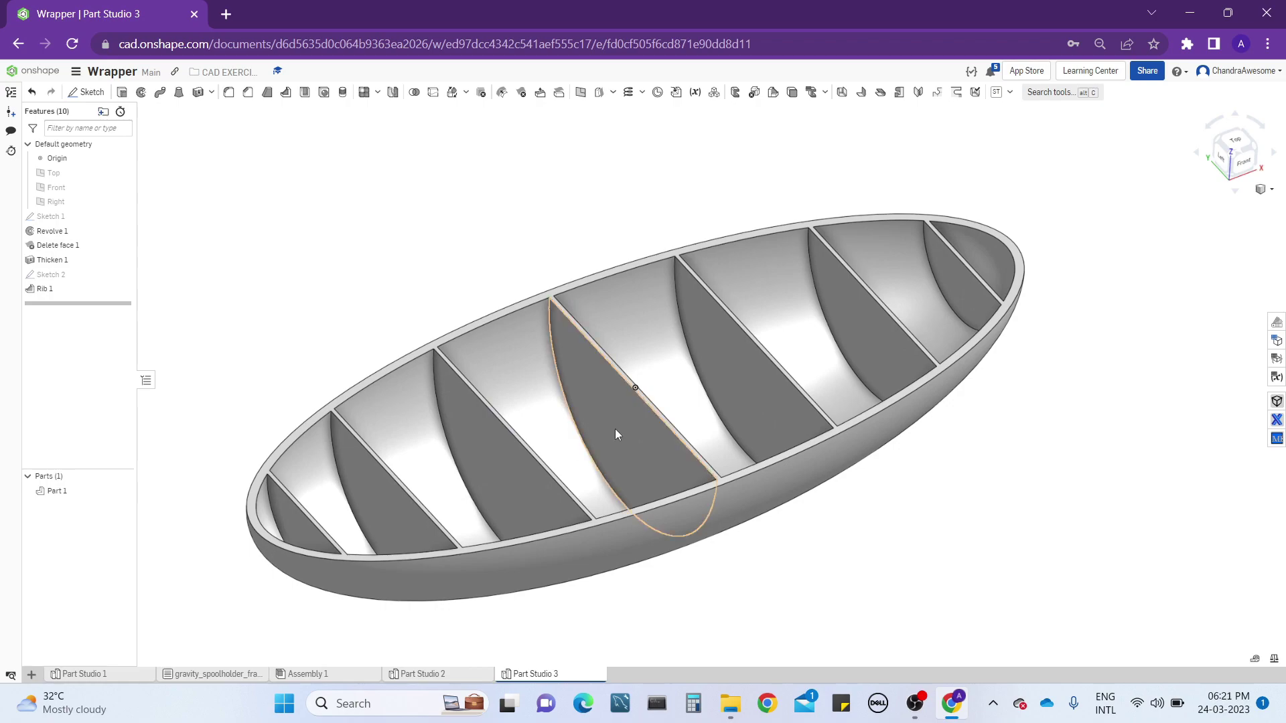
pyautogui.click(535, 323)
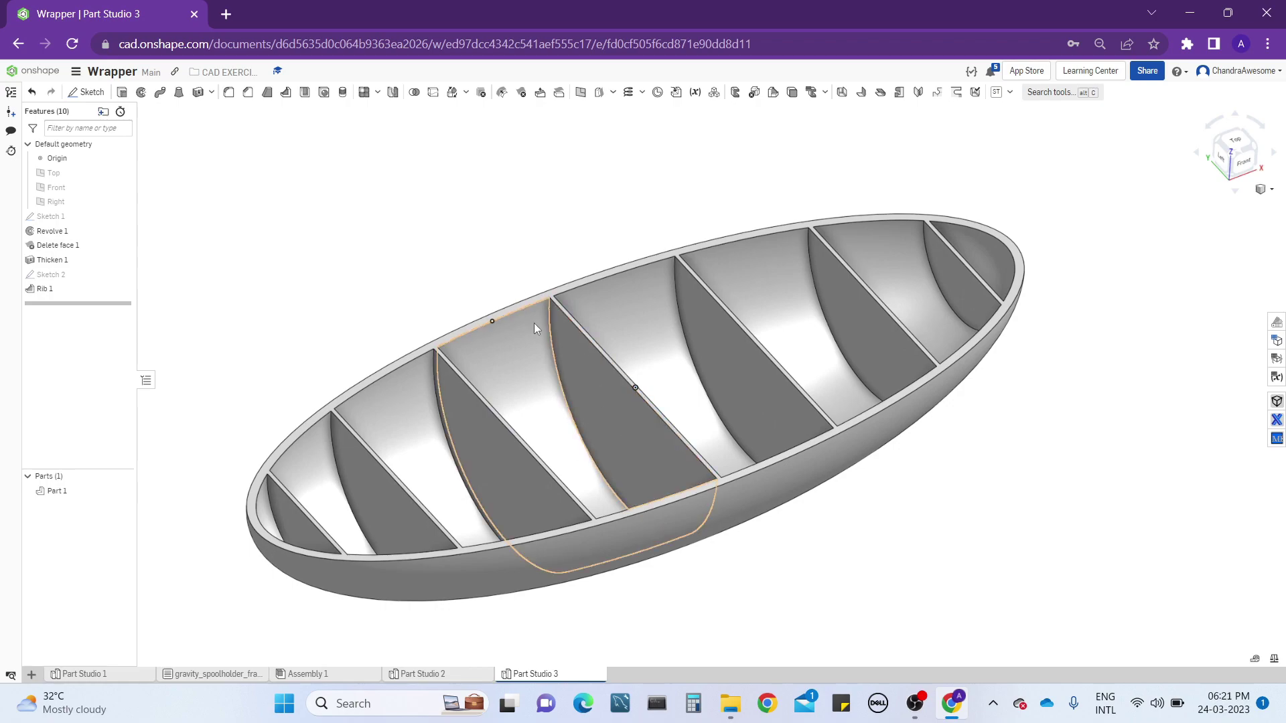
pyautogui.click(509, 211)
# - Orbit the hull through near top-down views and re-frame the whole model
pyautogui.moveTo(553, 234)
pyautogui.mouseDown(button='right')
pyautogui.moveTo(525, 283)
pyautogui.moveTo(534, 221)
pyautogui.moveTo(543, 225)
pyautogui.mouseUp(button='right')
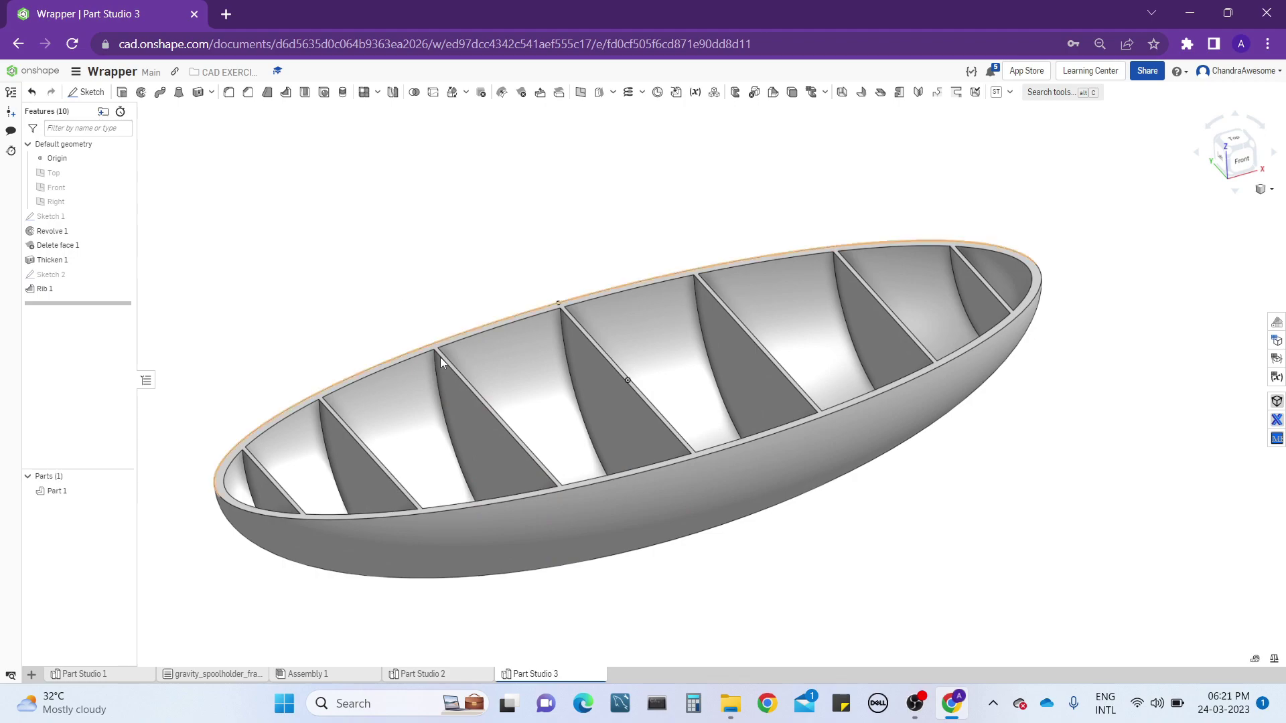
pyautogui.scroll(5, 437, 358)
pyautogui.scroll(-3, 447, 252)
pyautogui.scroll(1, 460, 266)
pyautogui.moveTo(459, 266)
pyautogui.mouseDown(button='right')
pyautogui.moveTo(455, 287)
pyautogui.moveTo(453, 252)
pyautogui.mouseUp(button='right')
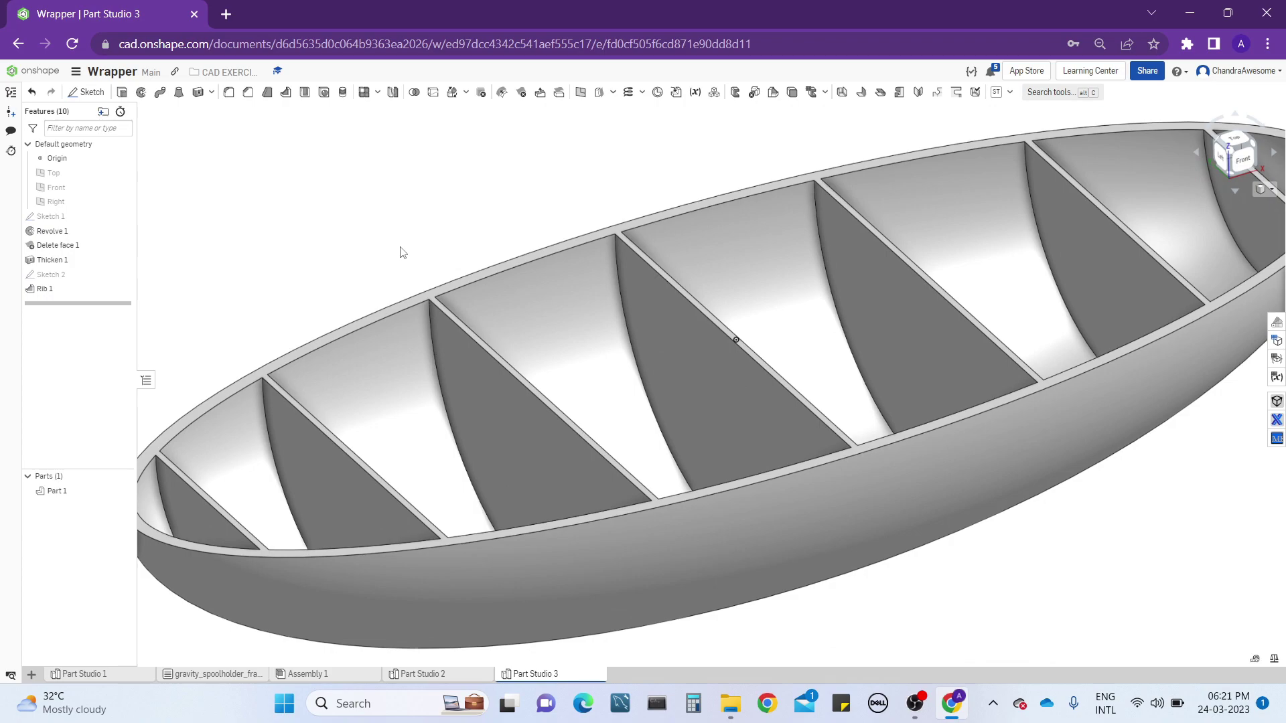
pyautogui.scroll(-3, 576, 376)
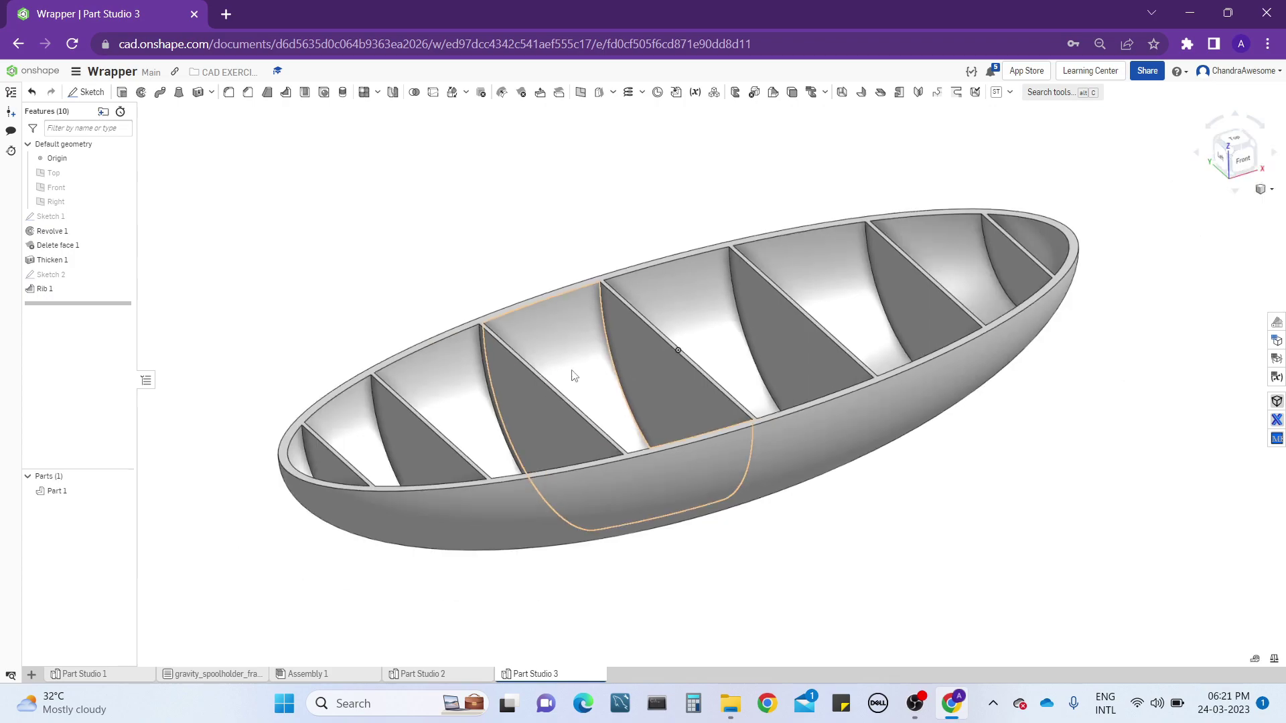
pyautogui.moveTo(598, 379); pyautogui.dragTo(568, 327, button='right')
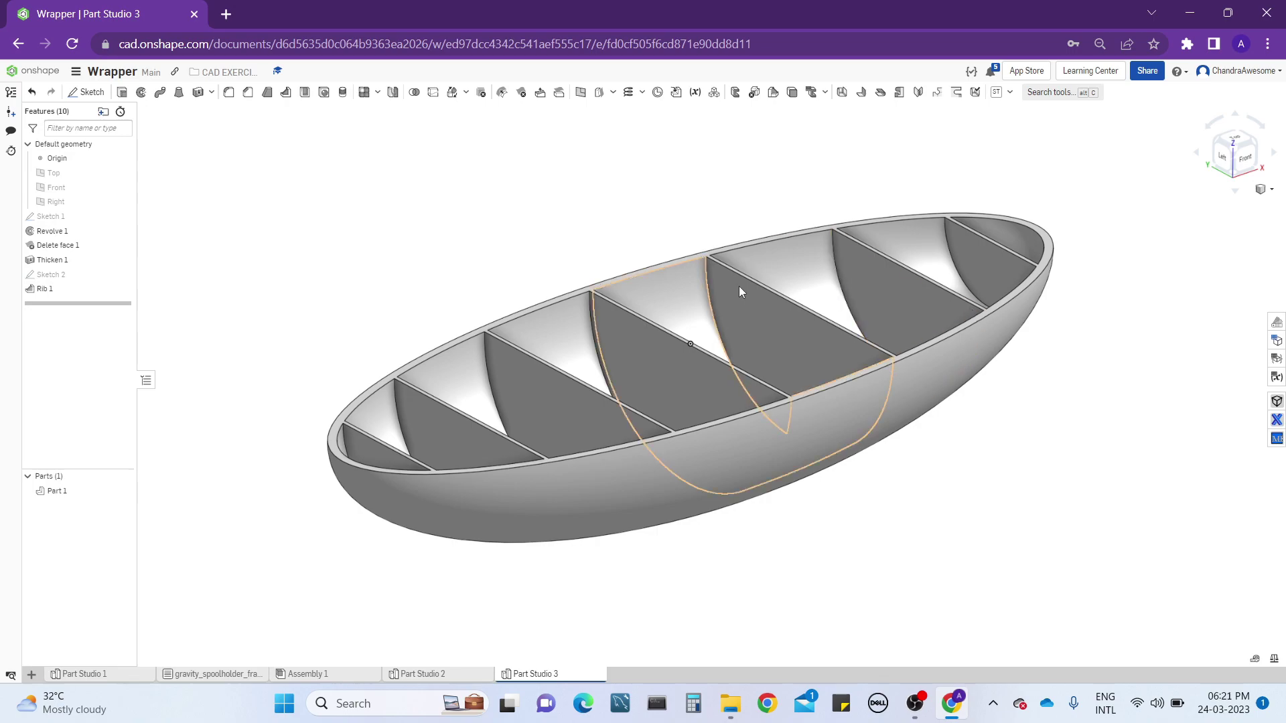
pyautogui.scroll(2, 671, 243)
pyautogui.hotkey('shift', '7')
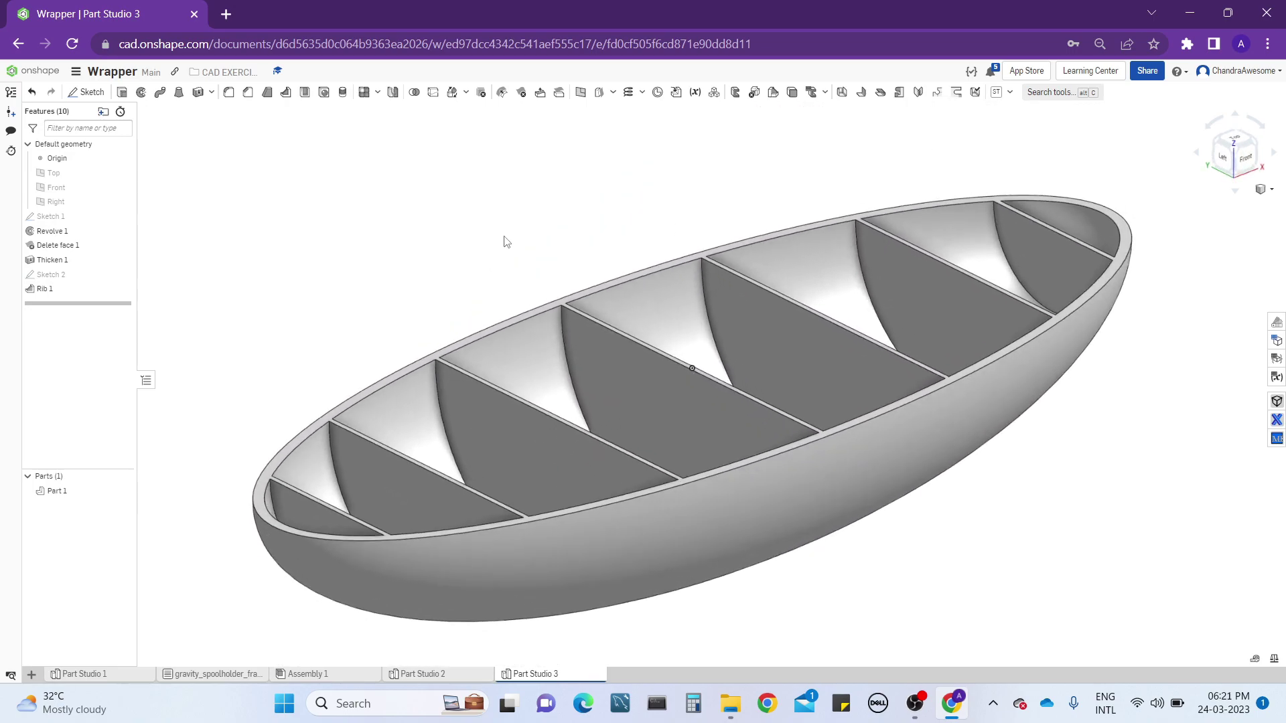
pyautogui.scroll(-1, 546, 333)
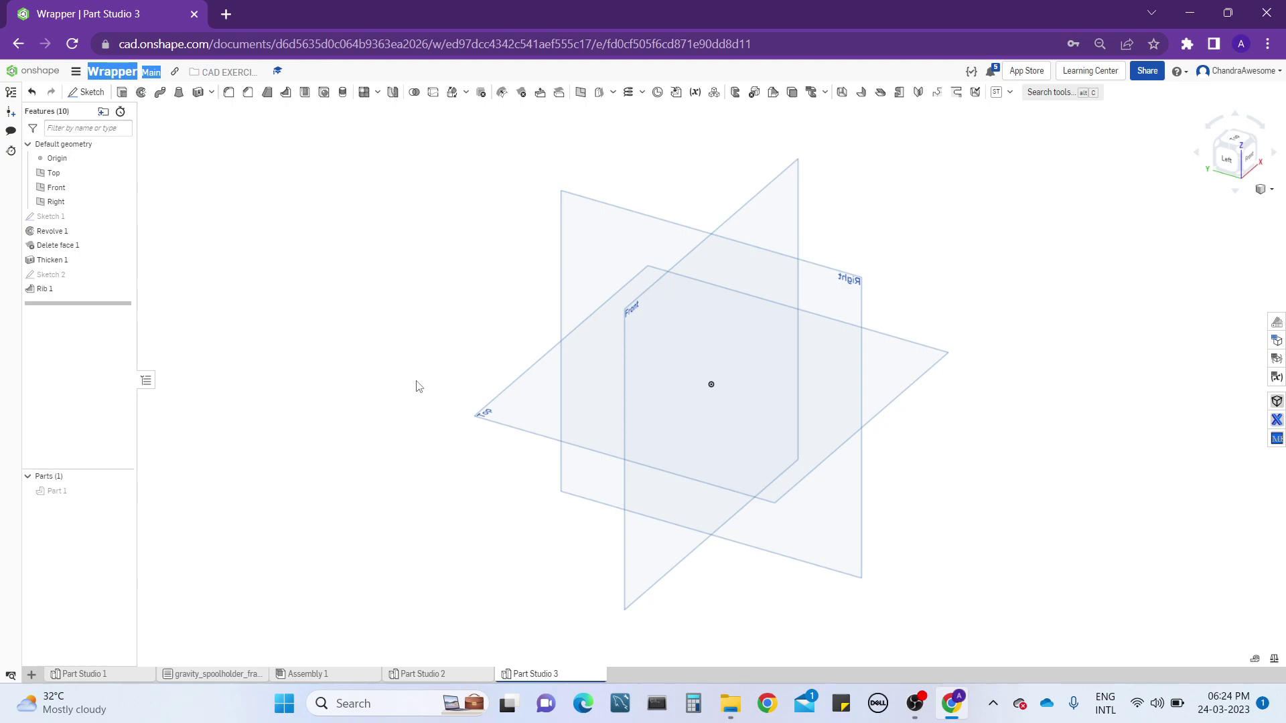
# - Start a sketch on the Top plane and draw an ellipse centred at the origin
pyautogui.click(525, 406)
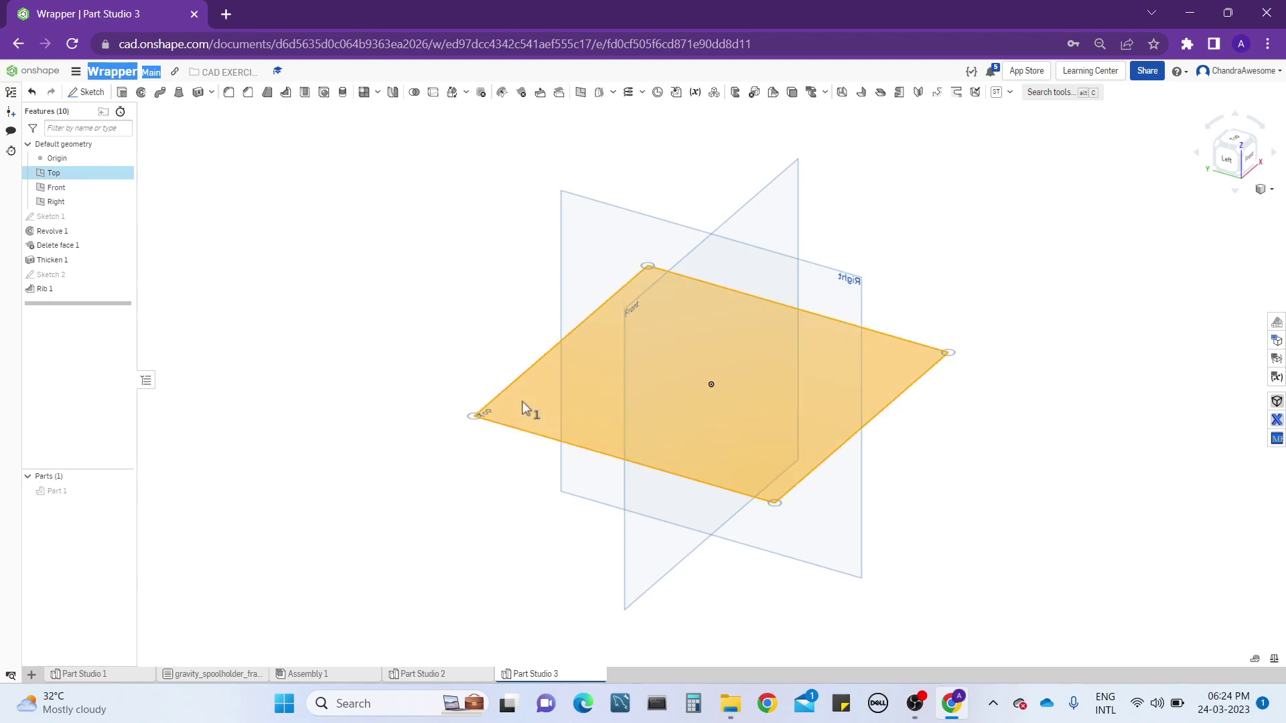
pyautogui.click(101, 99)
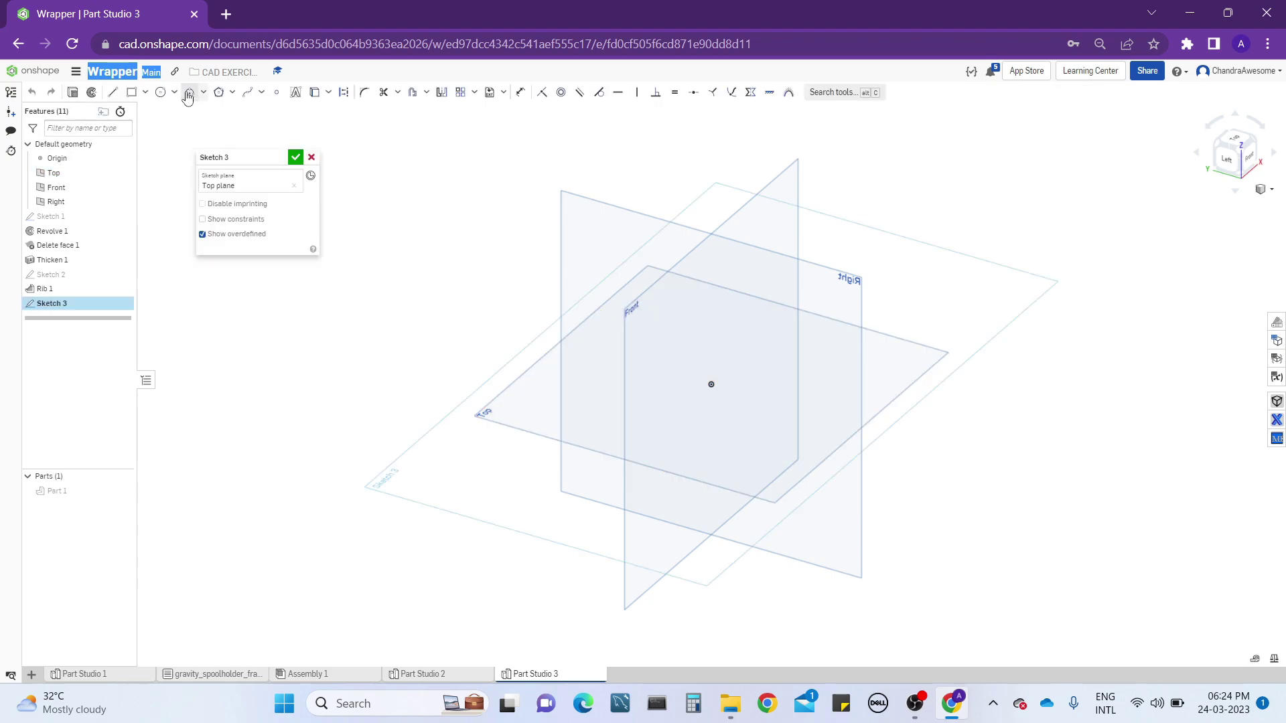
pyautogui.click(174, 93)
pyautogui.click(193, 146)
pyautogui.click(704, 385)
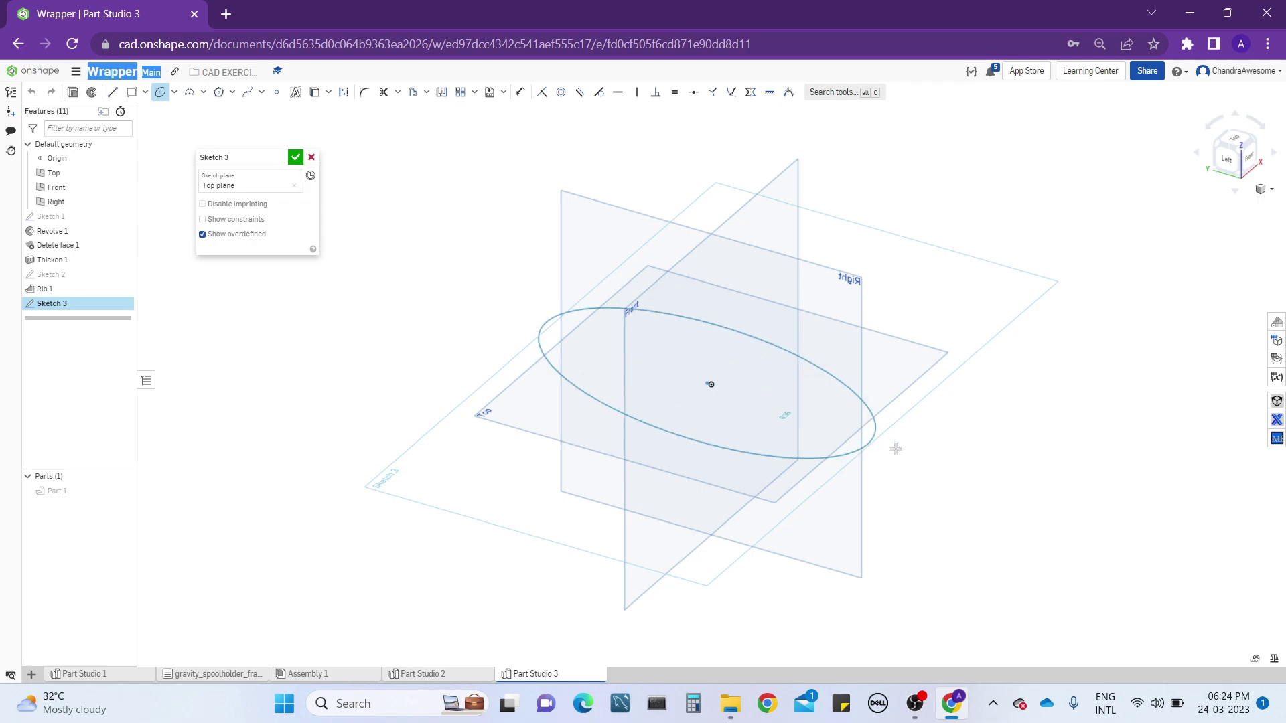
pyautogui.click(904, 442)
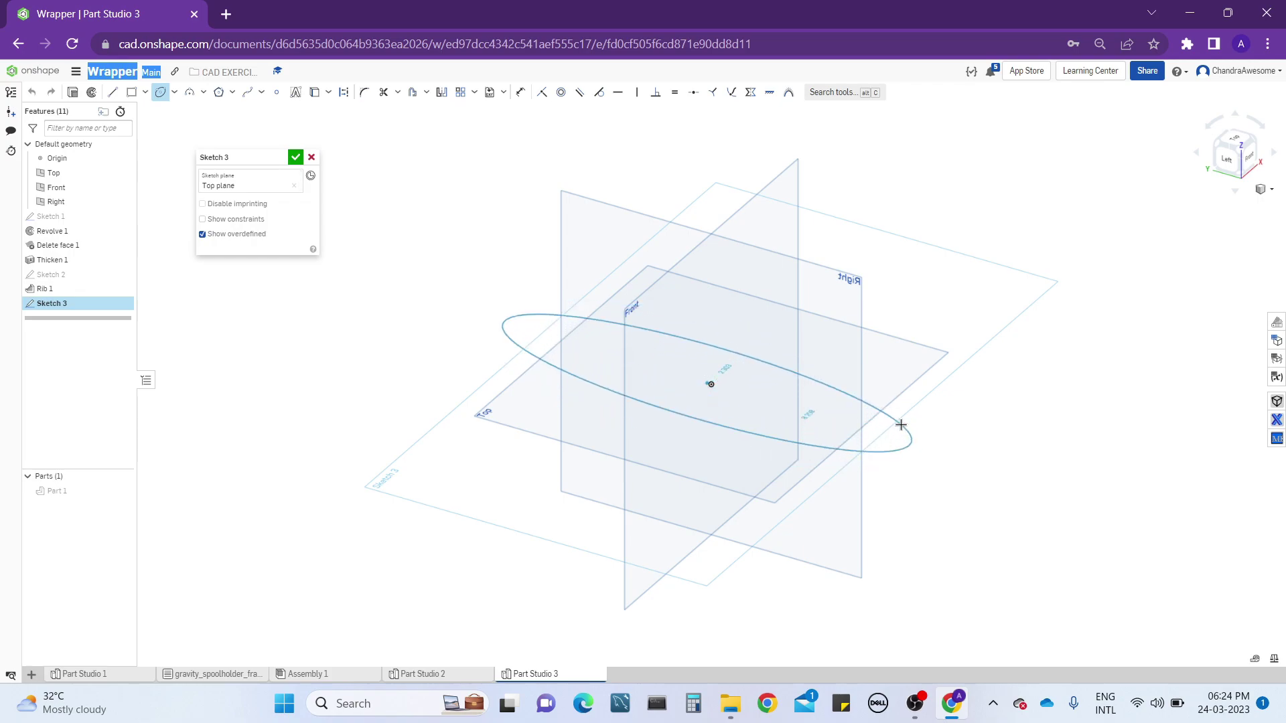
pyautogui.click(901, 425)
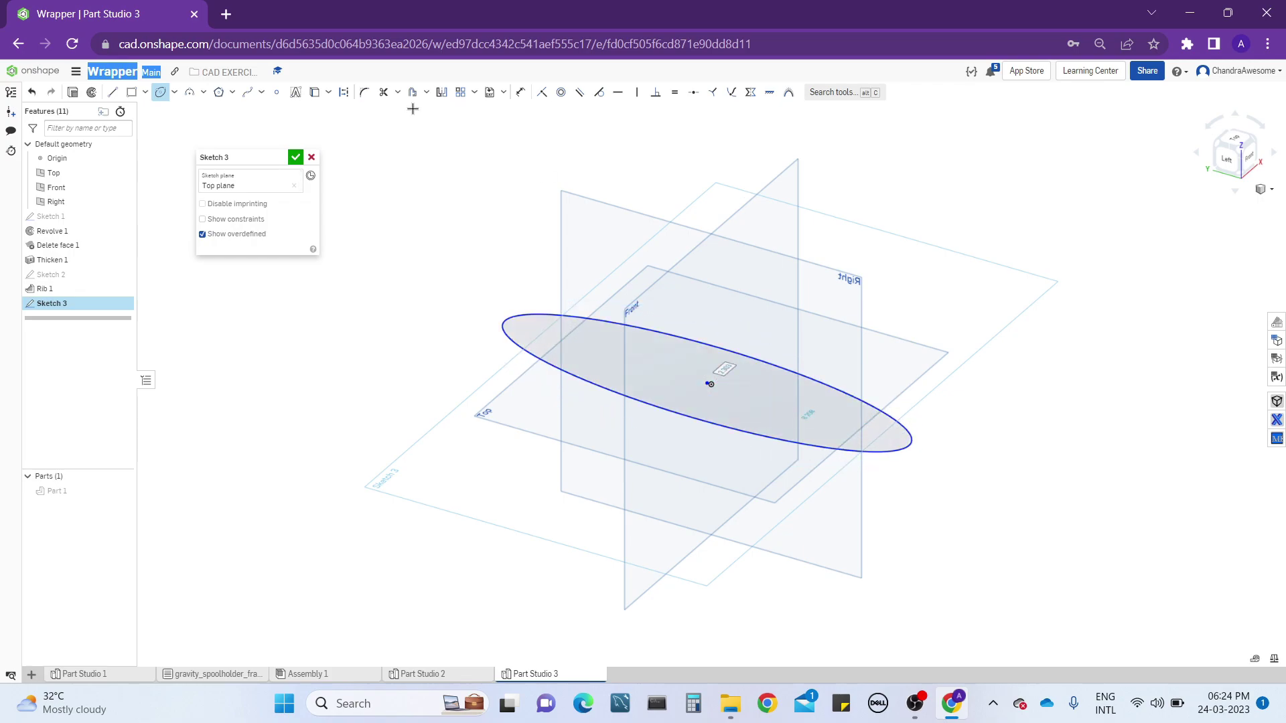
# - Dimension the ellipse to 8 long and 2.5 wide
pyautogui.click(520, 91)
pyautogui.click(647, 327)
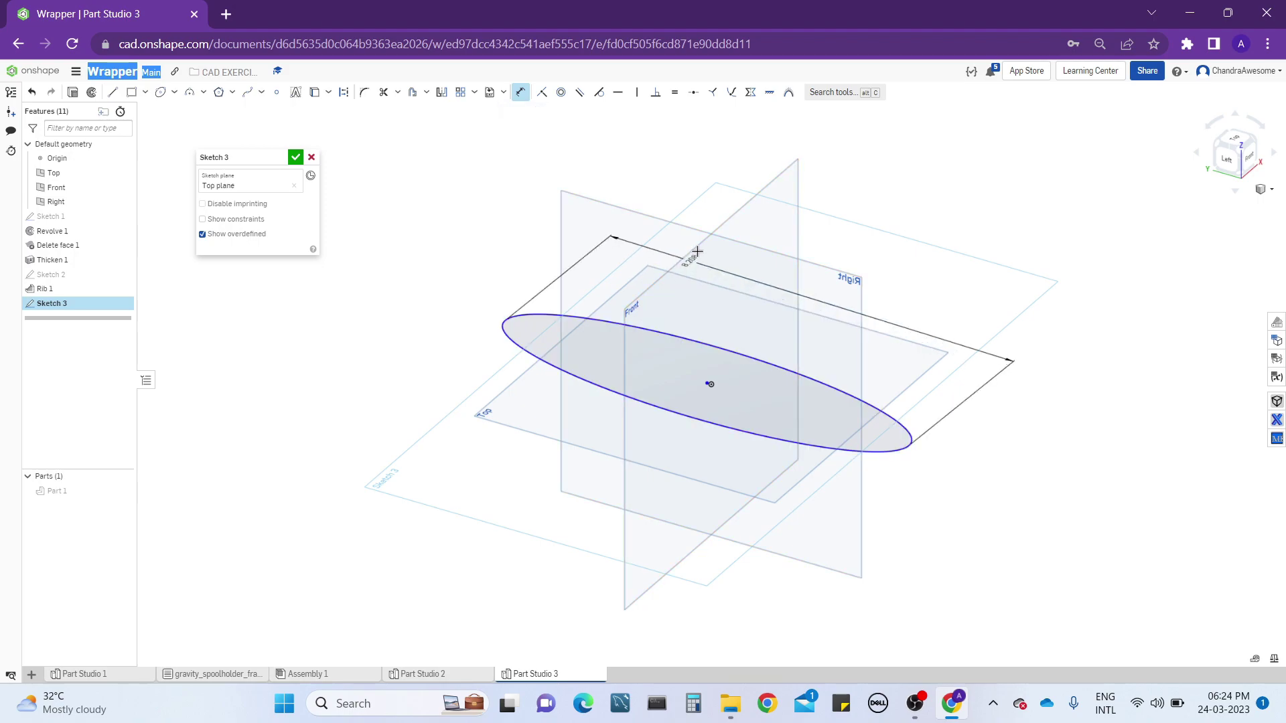
pyautogui.click(734, 198)
pyautogui.write('8')
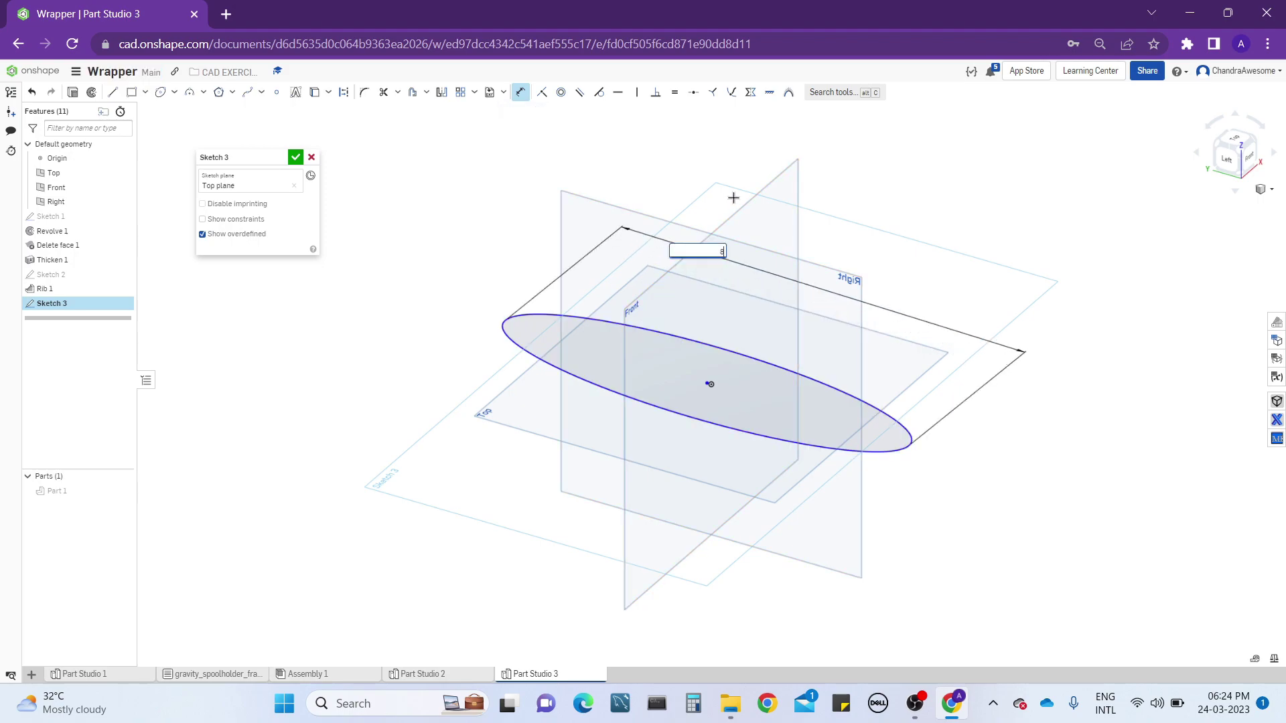
pyautogui.press('Return')
pyautogui.click(847, 398)
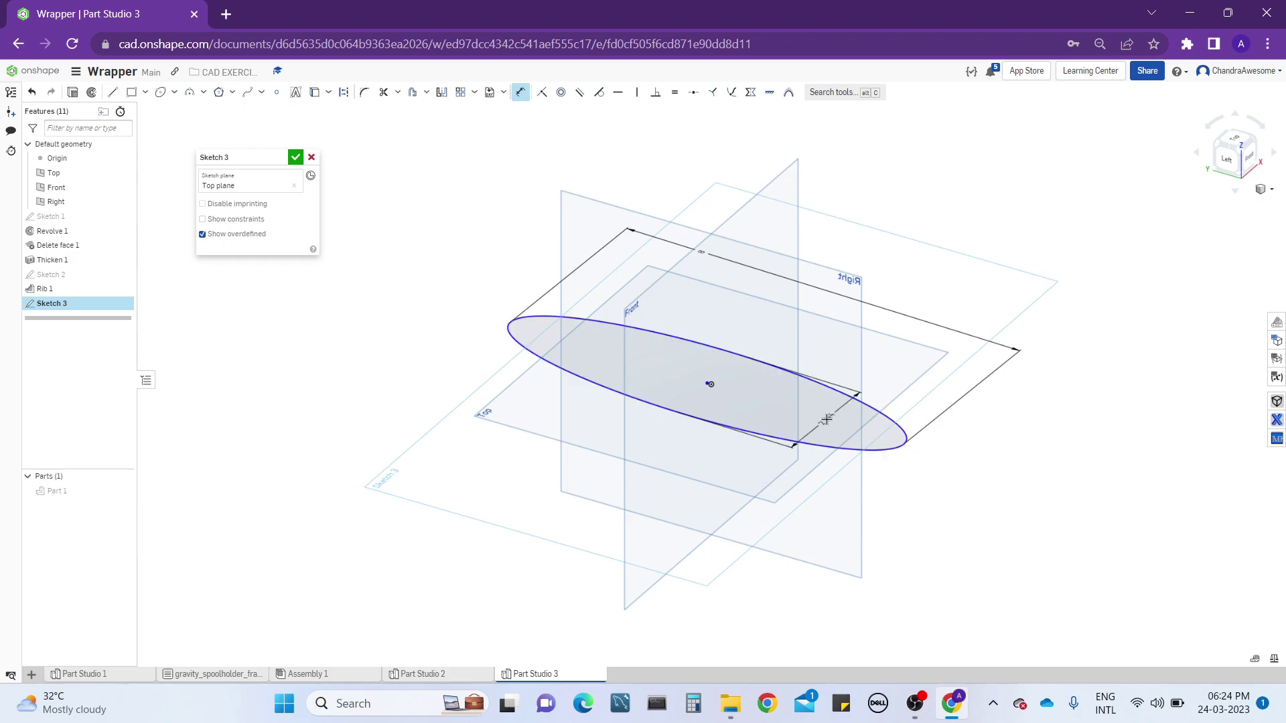
pyautogui.click(1120, 452)
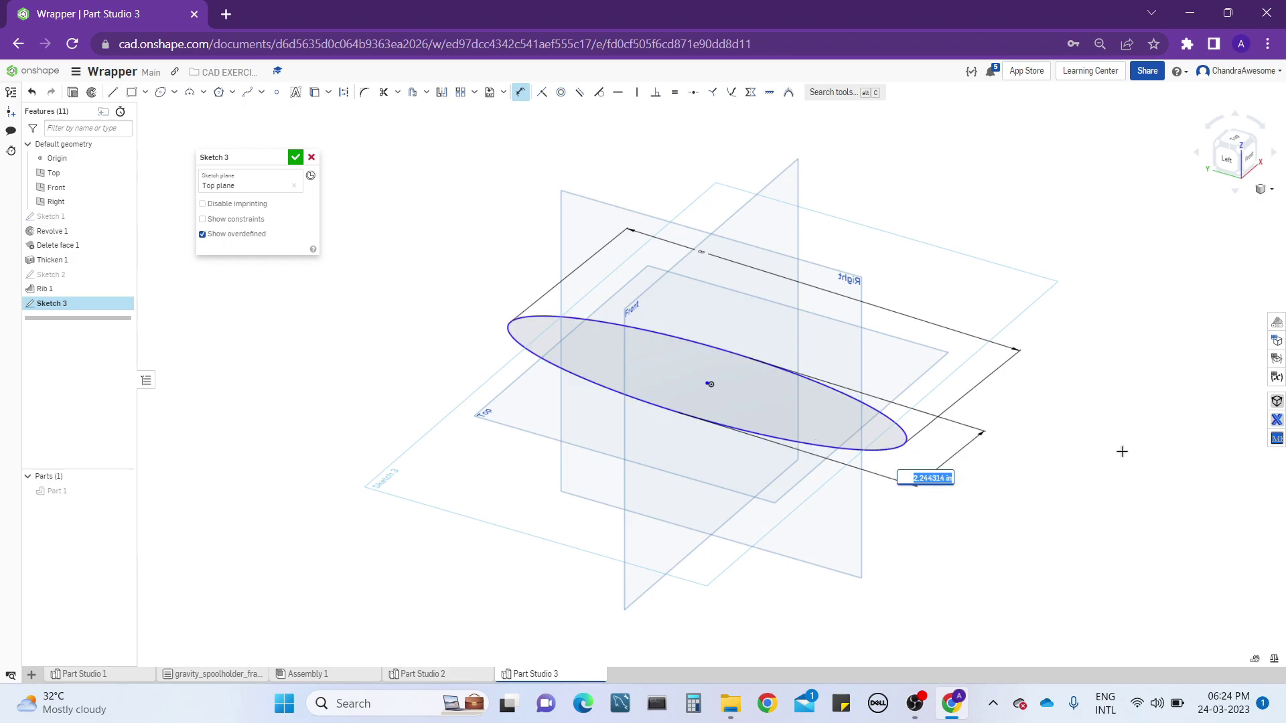
pyautogui.write('2.5')
pyautogui.press('Return')
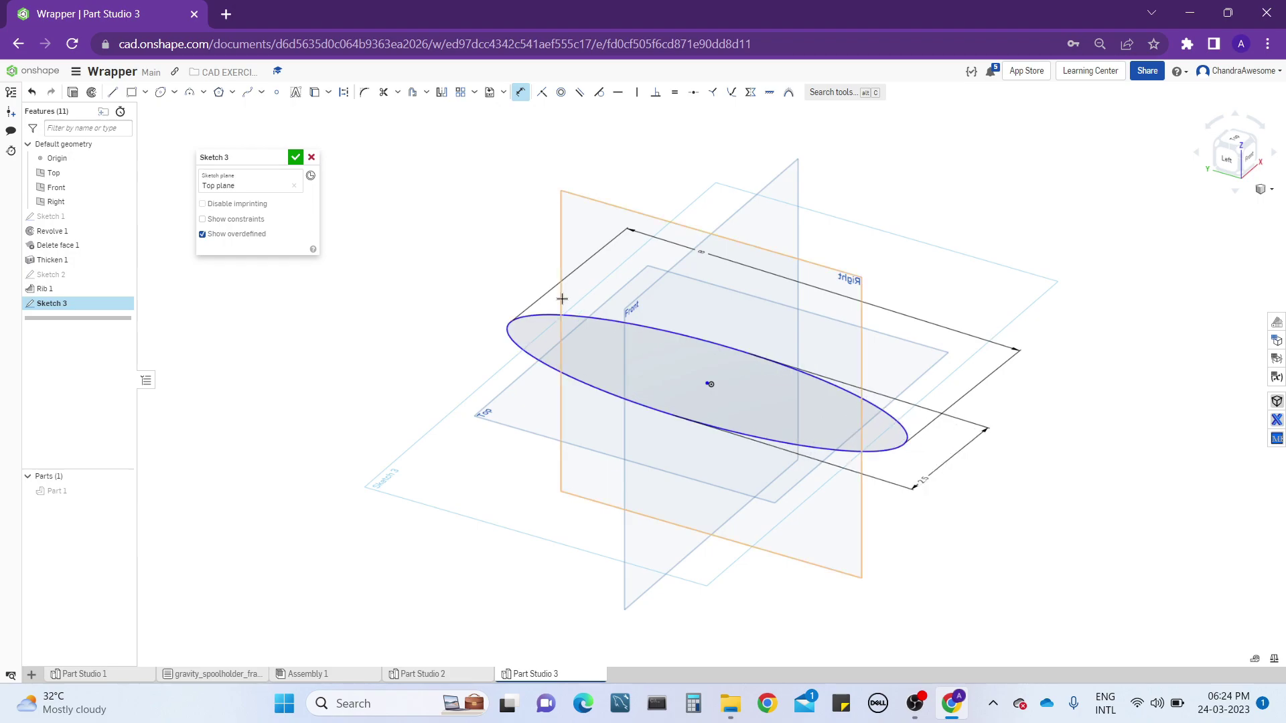
# - Draw a line along the ellipse's long axis from end to end
pyautogui.click(115, 94)
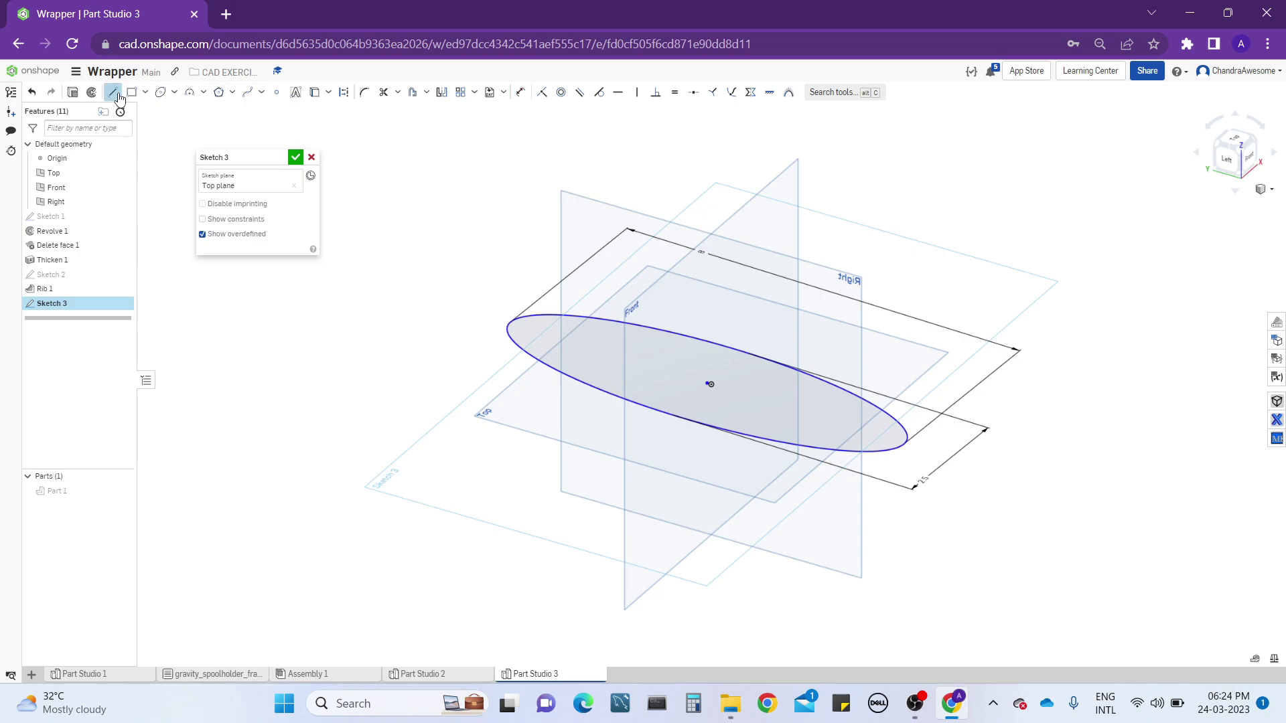
pyautogui.click(510, 323)
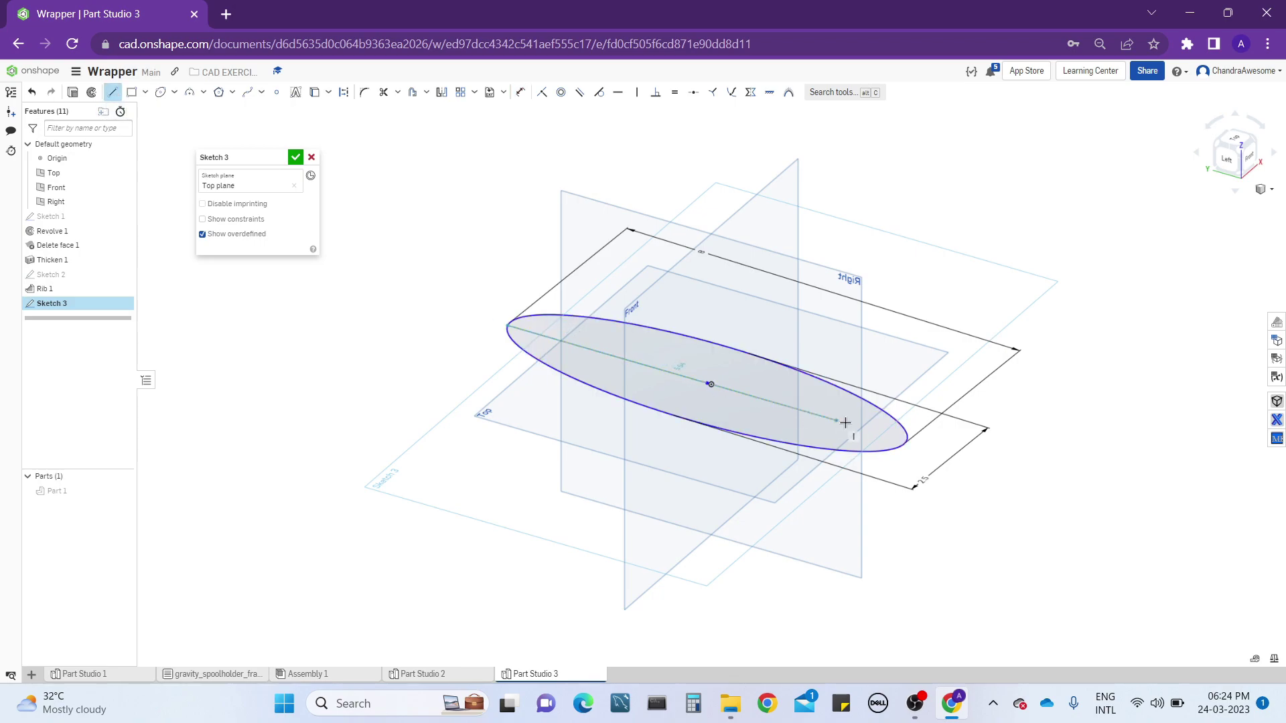
pyautogui.click(901, 441)
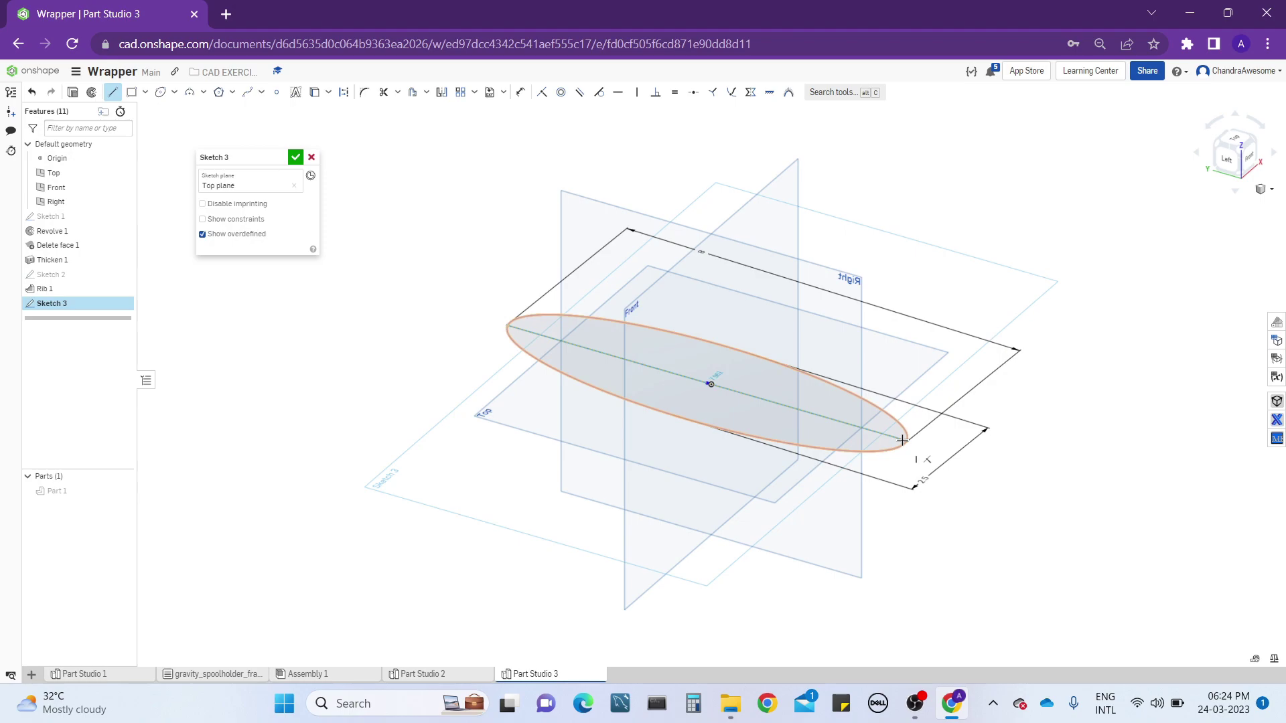
pyautogui.press('Escape')
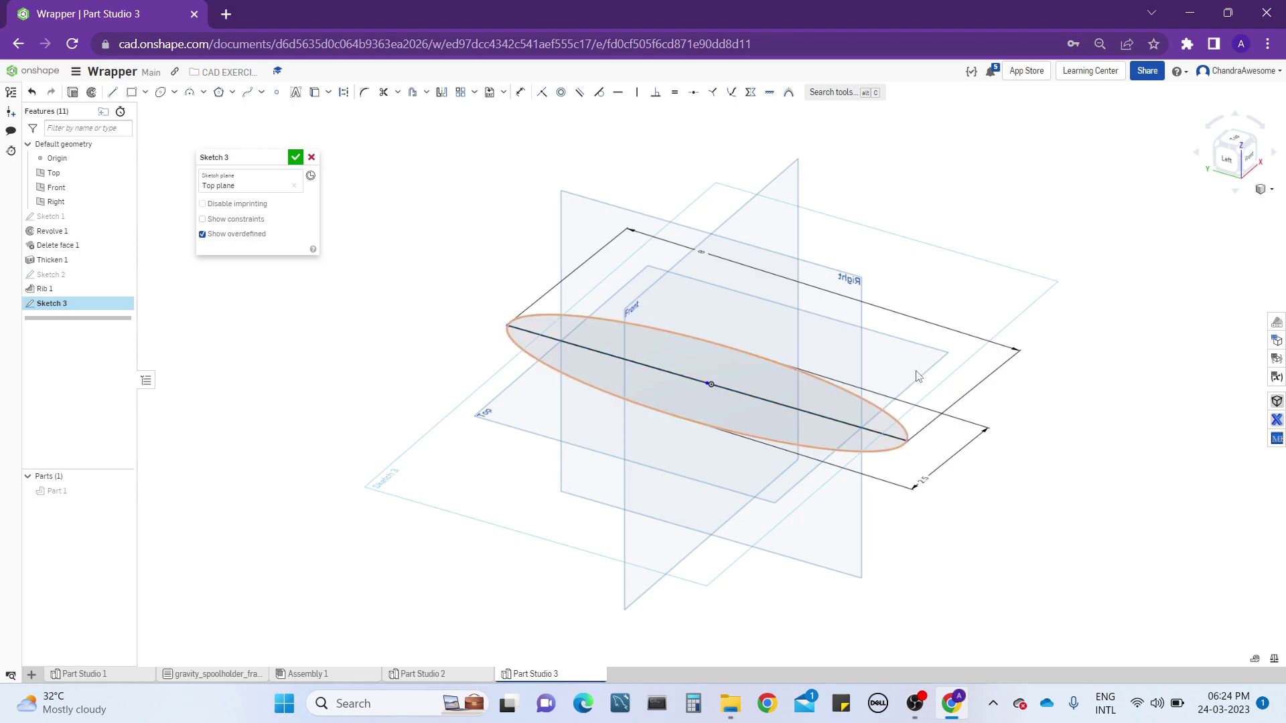
# - View the split ellipse from above, close Sketch 3, then orbit to a tilted 3D view
pyautogui.moveTo(902, 439)
pyautogui.mouseDown(button='right')
pyautogui.moveTo(935, 427)
pyautogui.moveTo(932, 413)
pyautogui.mouseUp(button='right')
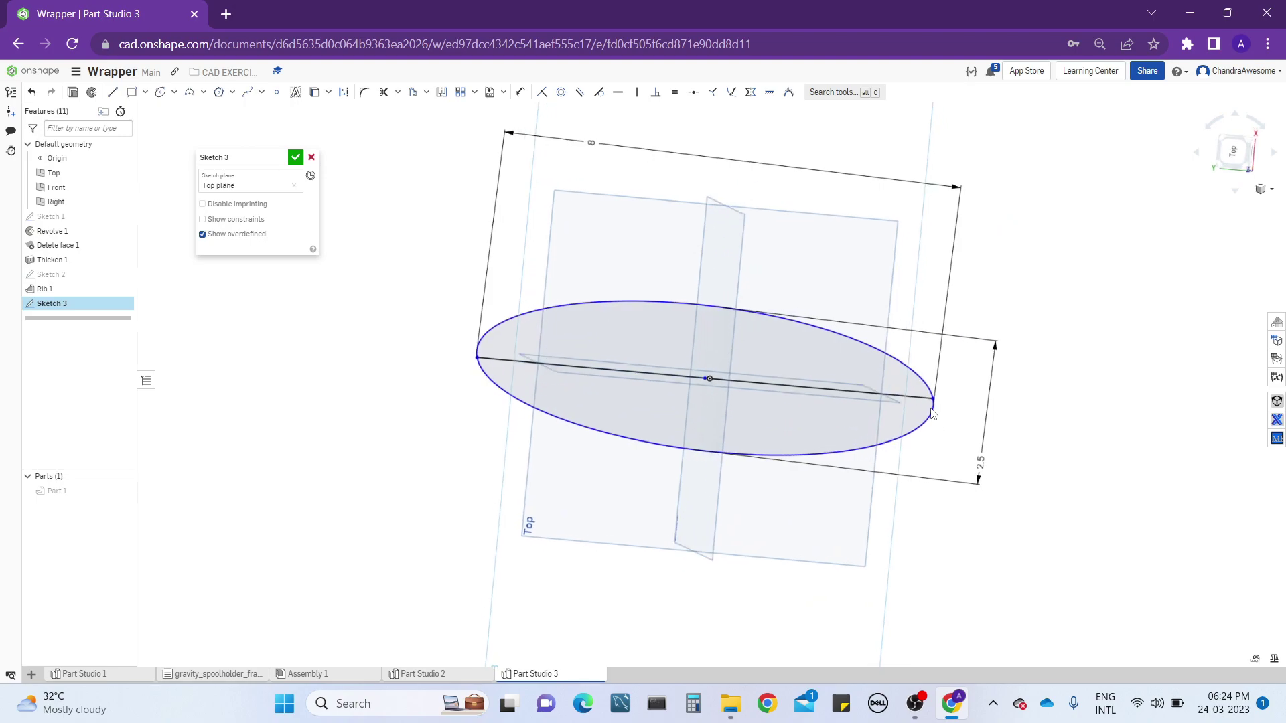
pyautogui.click(1232, 151)
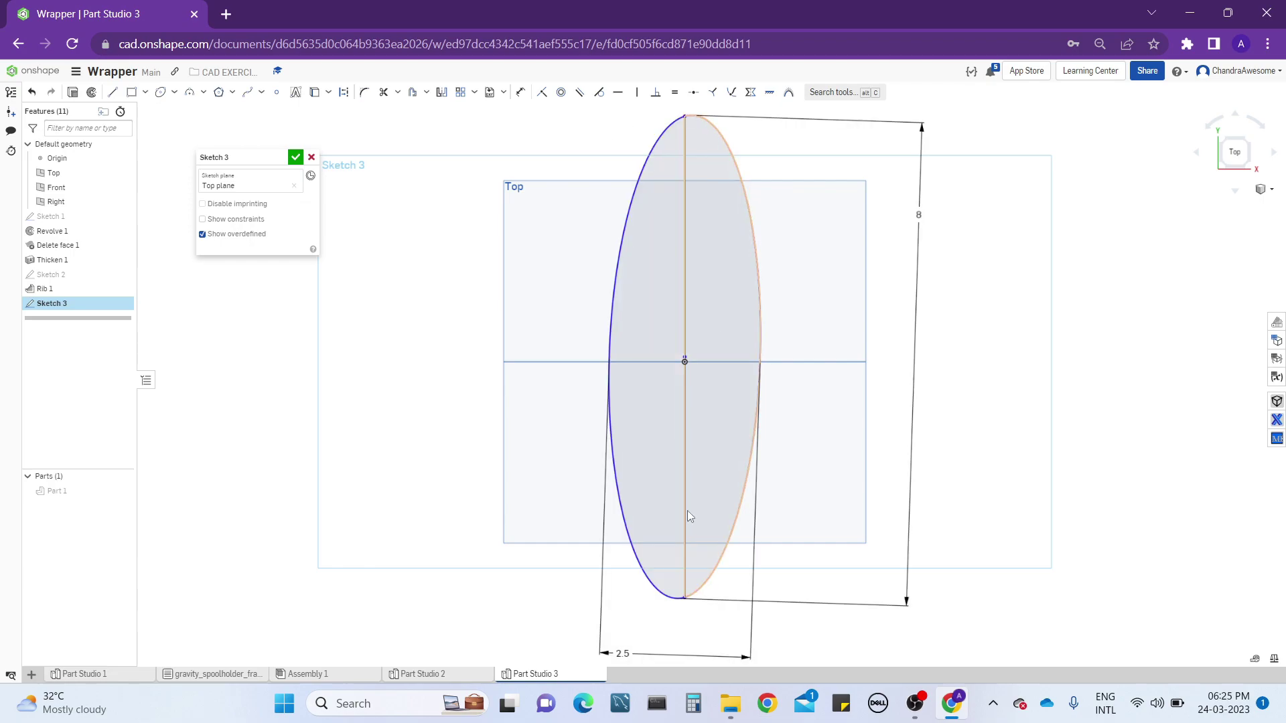
pyautogui.scroll(5, 681, 605)
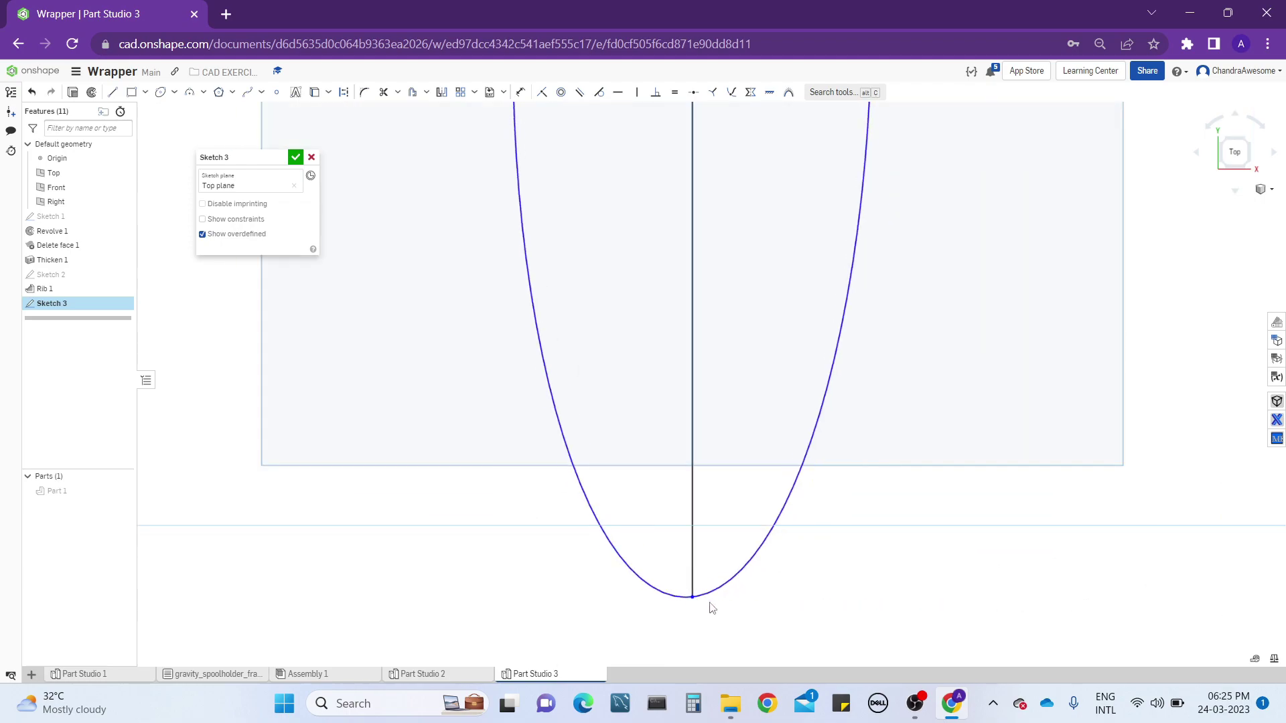
pyautogui.scroll(-6, 711, 607)
pyautogui.scroll(5, 763, 395)
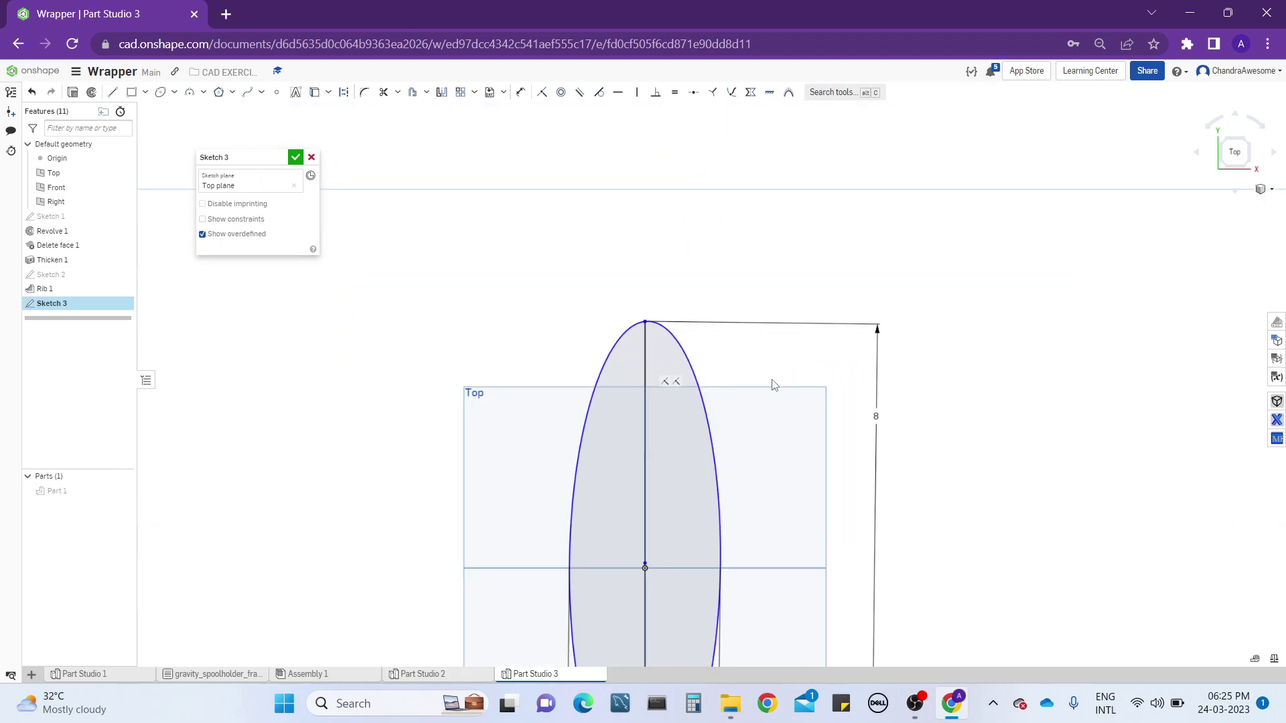
pyautogui.moveTo(773, 384); pyautogui.dragTo(778, 283, button='middle')
pyautogui.scroll(-2, 778, 288)
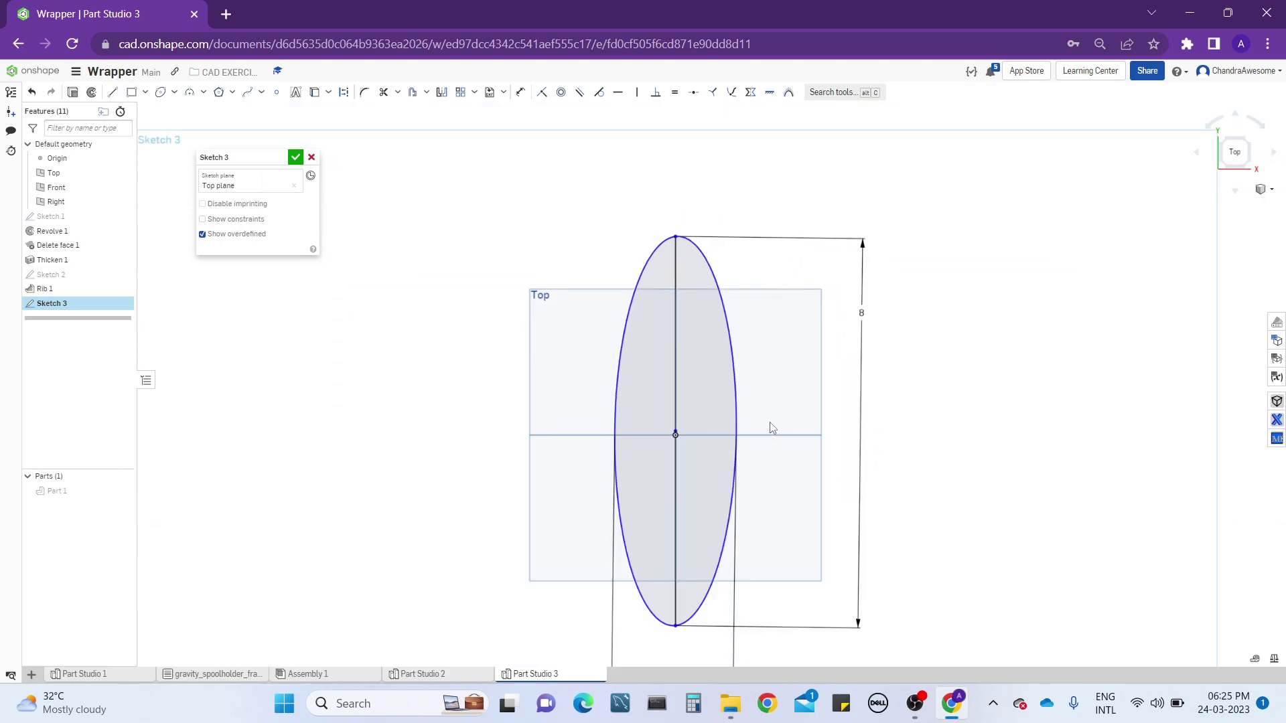
pyautogui.click(295, 156)
pyautogui.moveTo(694, 409)
pyautogui.mouseDown(button='right')
pyautogui.moveTo(748, 326)
pyautogui.moveTo(654, 609)
pyautogui.mouseUp(button='right')
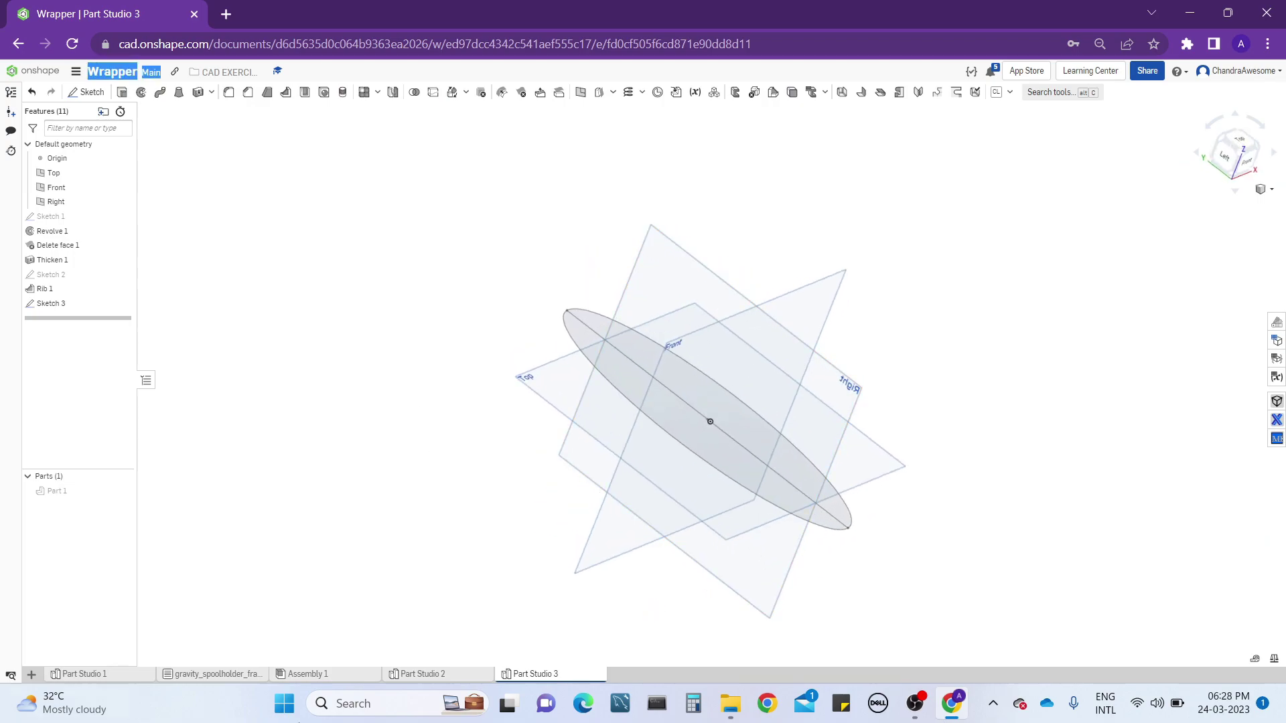
# - Revolve the ellipse face 180° one direction about its long-axis line, flipped to the opposite side
pyautogui.moveTo(622, 349); pyautogui.dragTo(637, 317, button='right')
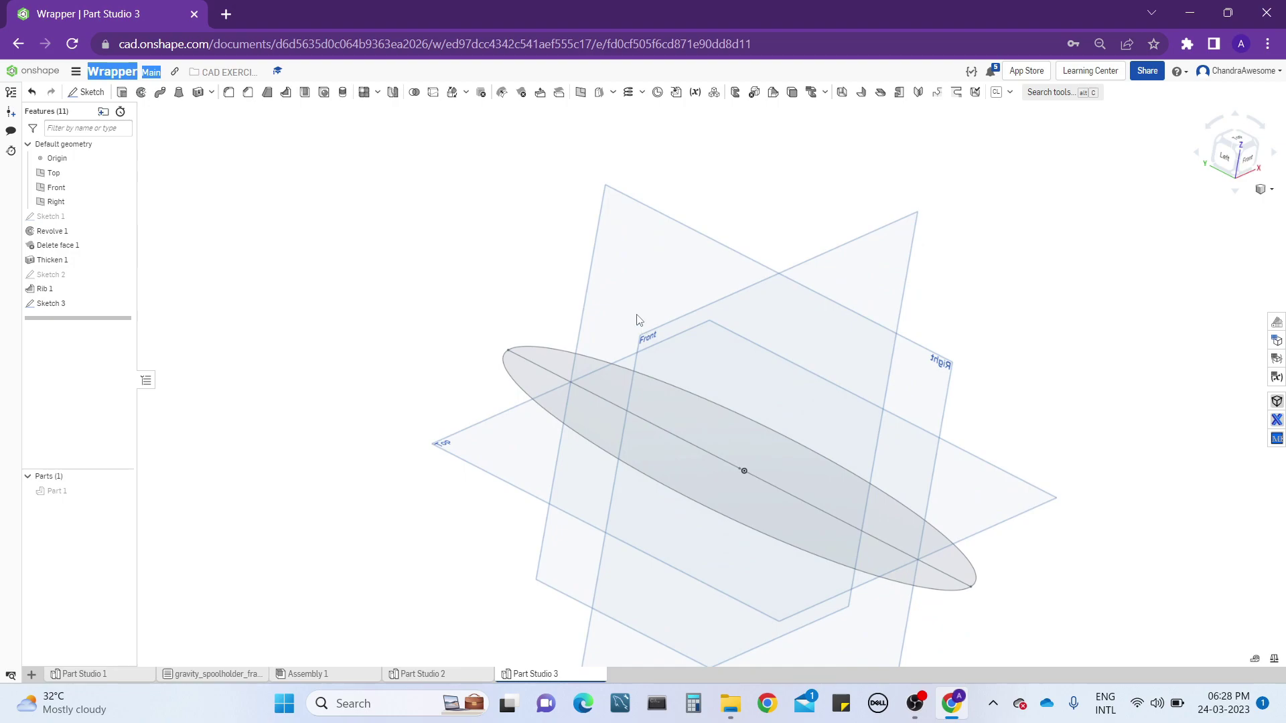
pyautogui.click(140, 92)
pyautogui.click(629, 383)
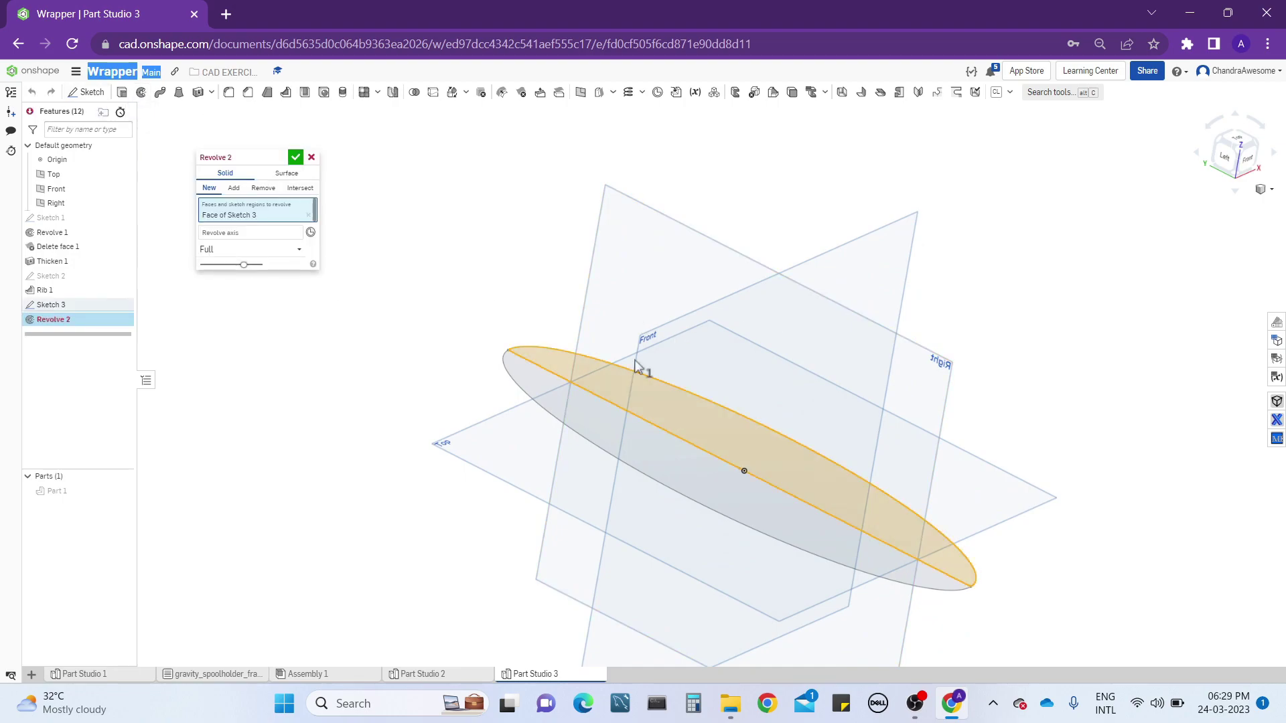
pyautogui.click(258, 236)
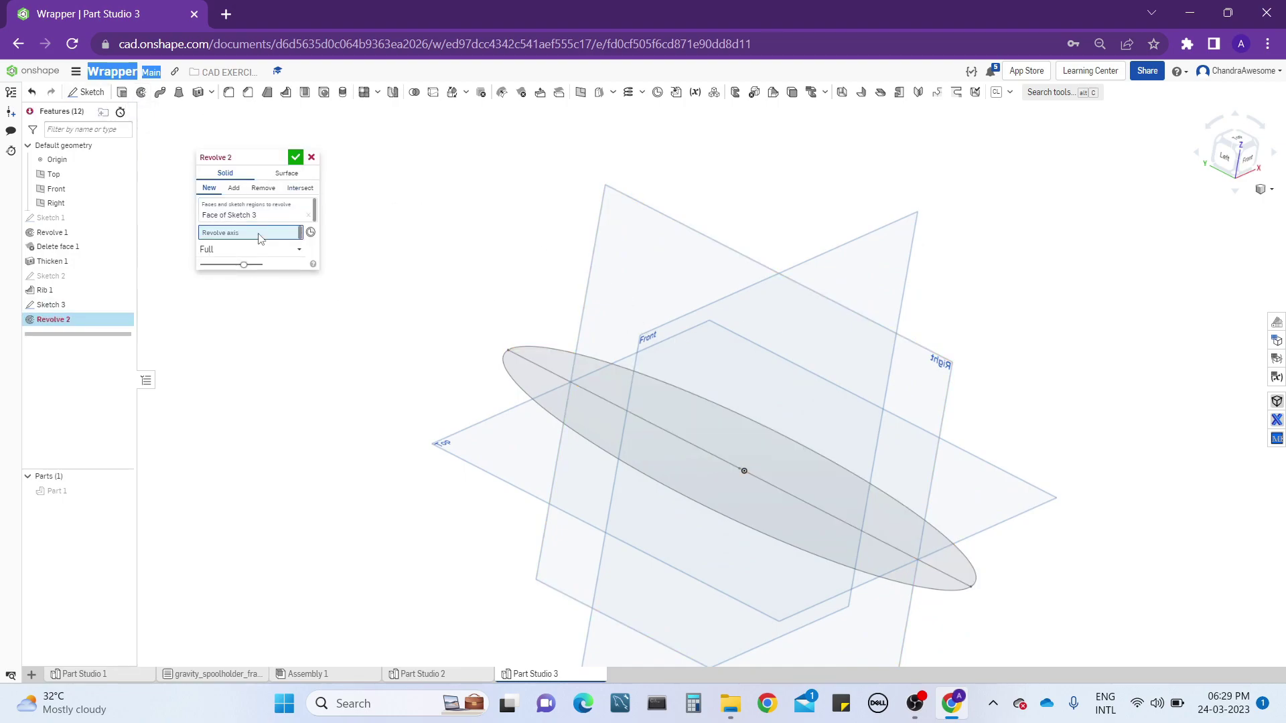
pyautogui.click(539, 363)
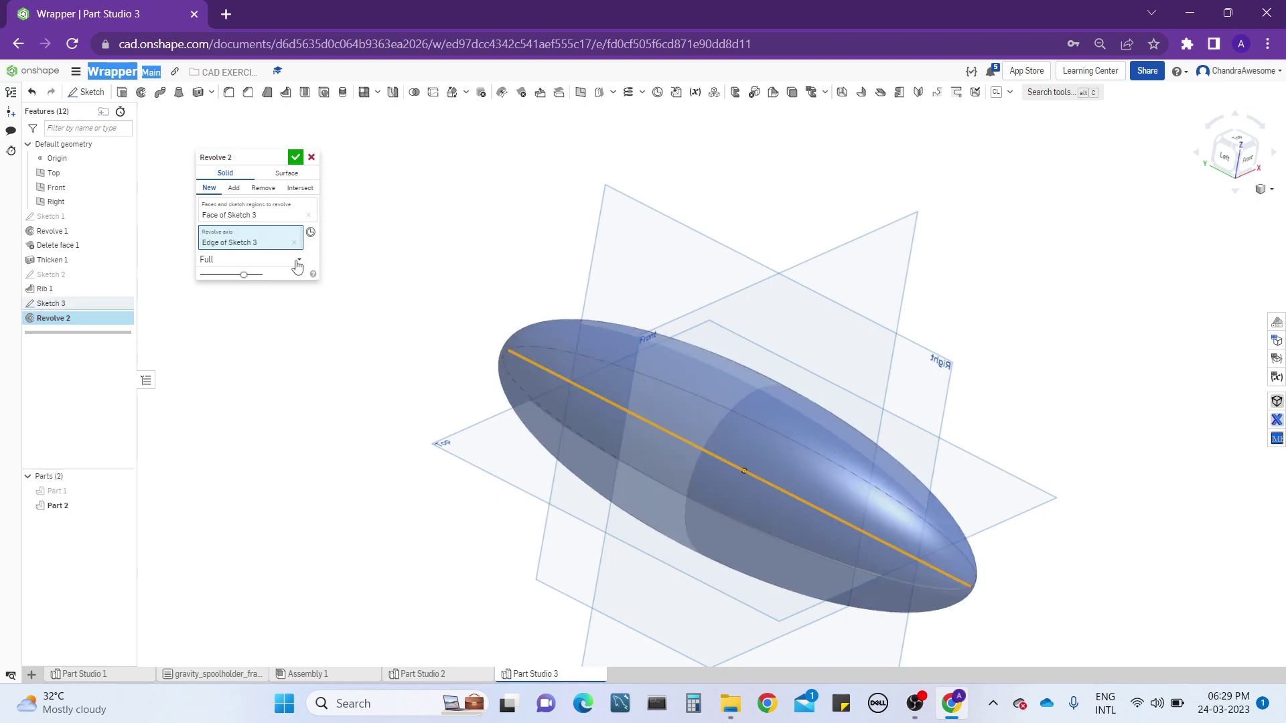
pyautogui.click(297, 265)
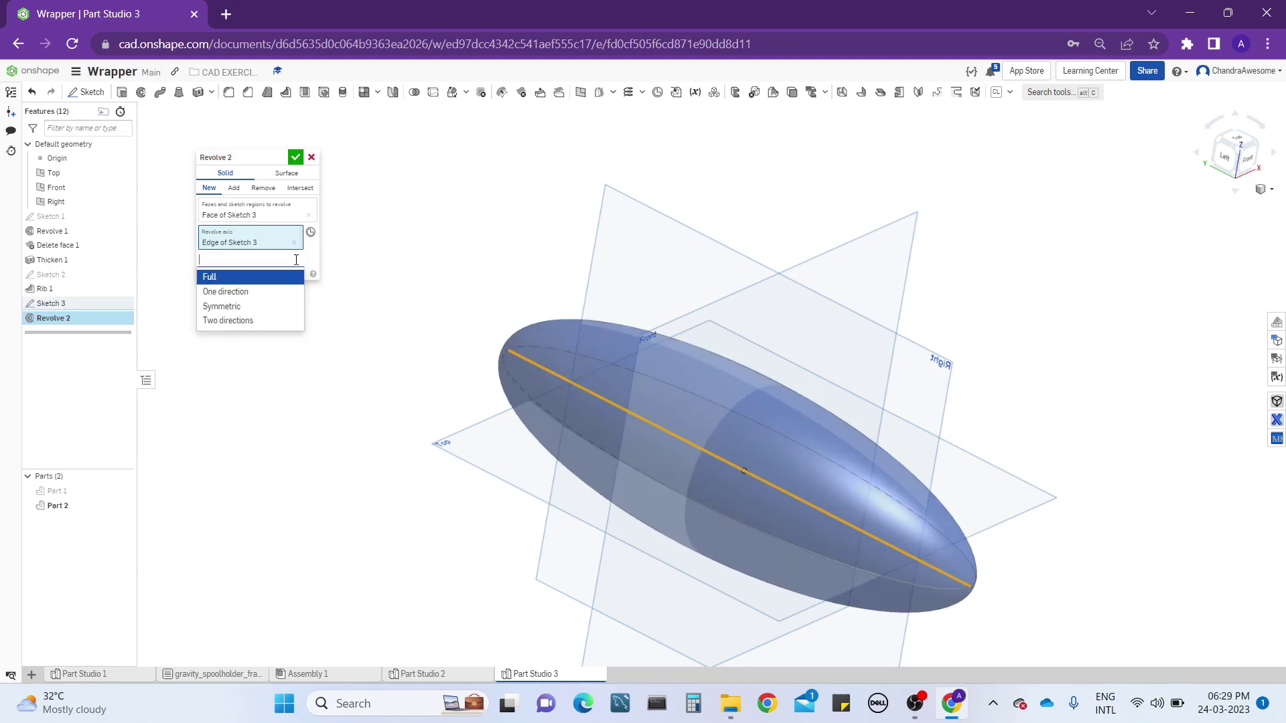
pyautogui.click(244, 295)
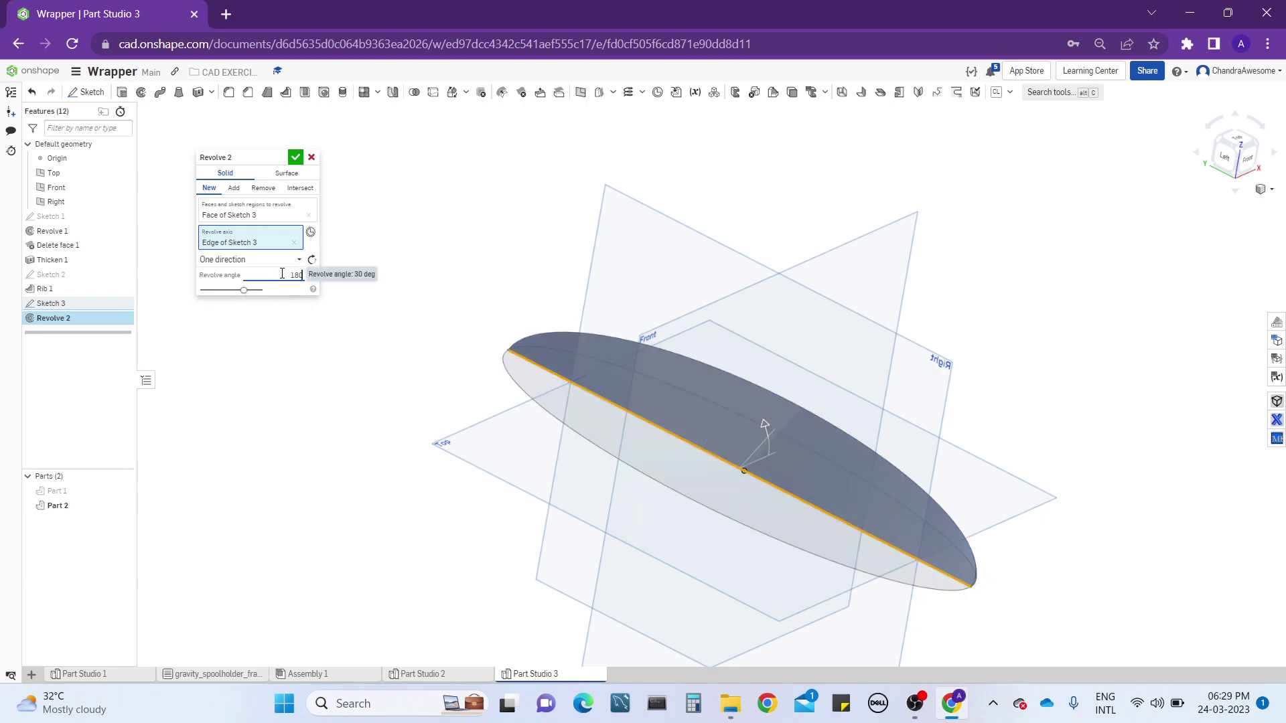
pyautogui.click(282, 273)
pyautogui.write('180')
pyautogui.press('Return')
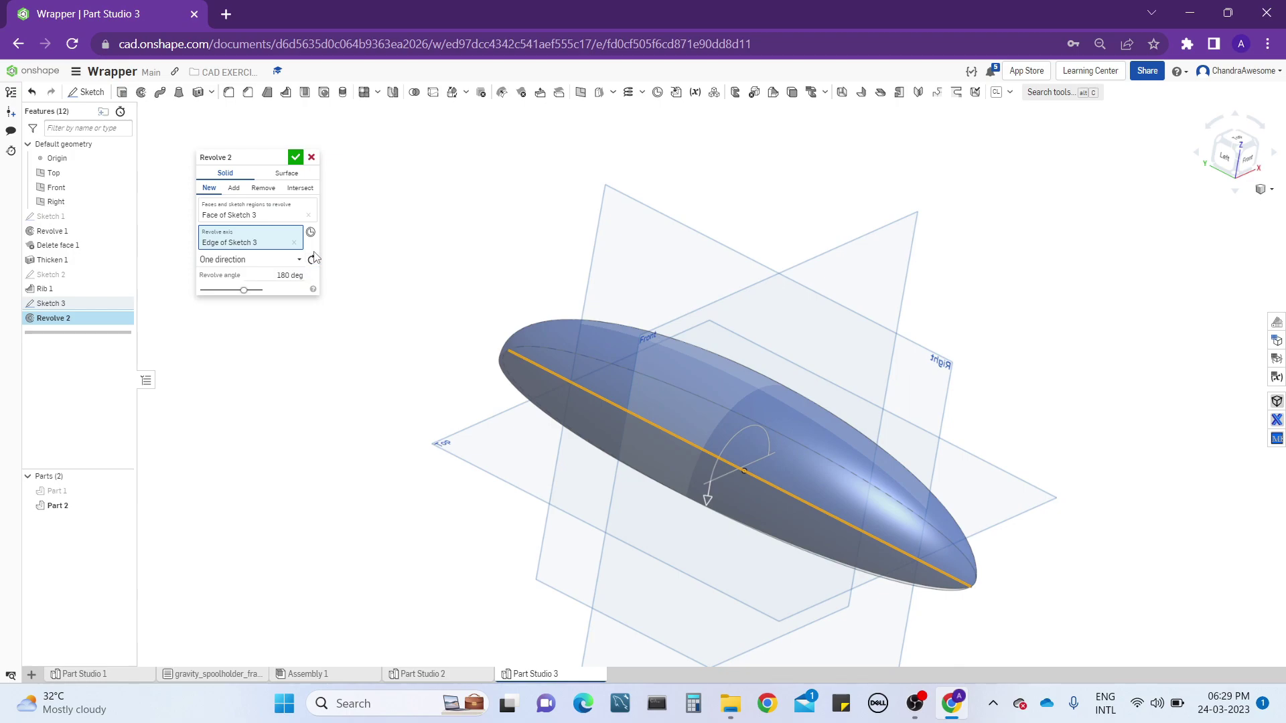
pyautogui.click(312, 259)
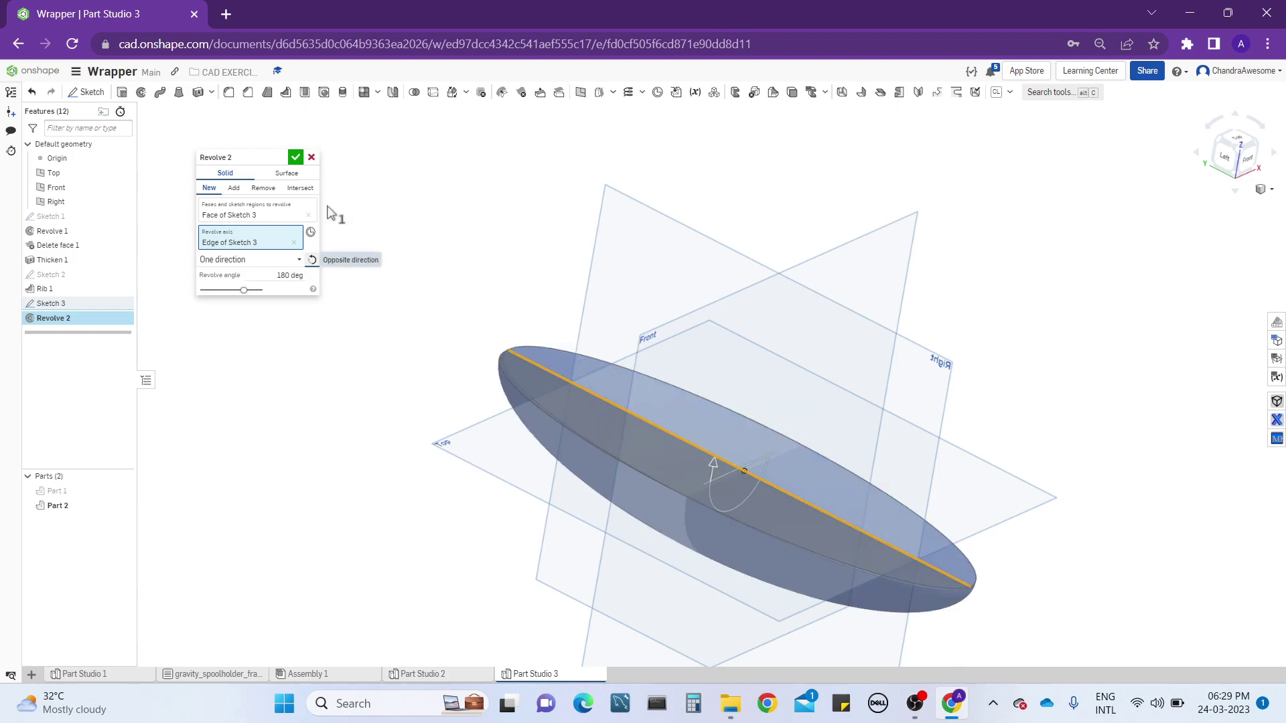
pyautogui.click(292, 160)
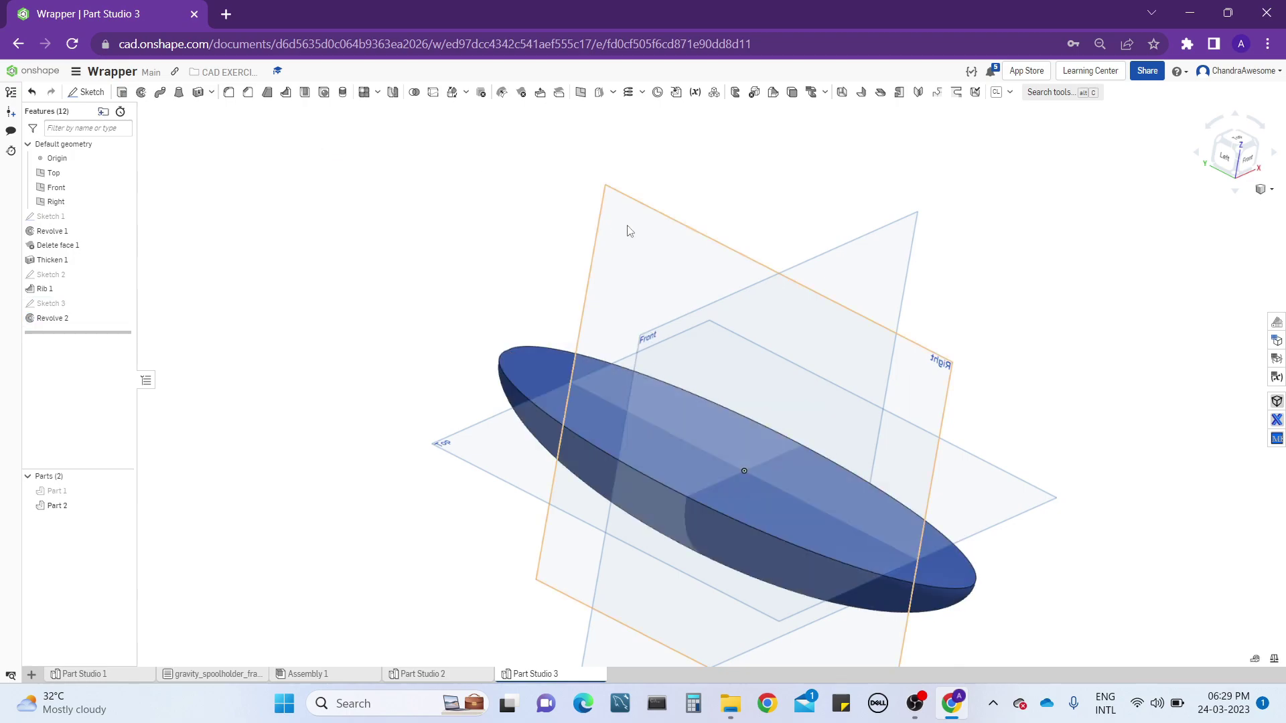
pyautogui.moveTo(631, 231); pyautogui.dragTo(602, 225, button='right')
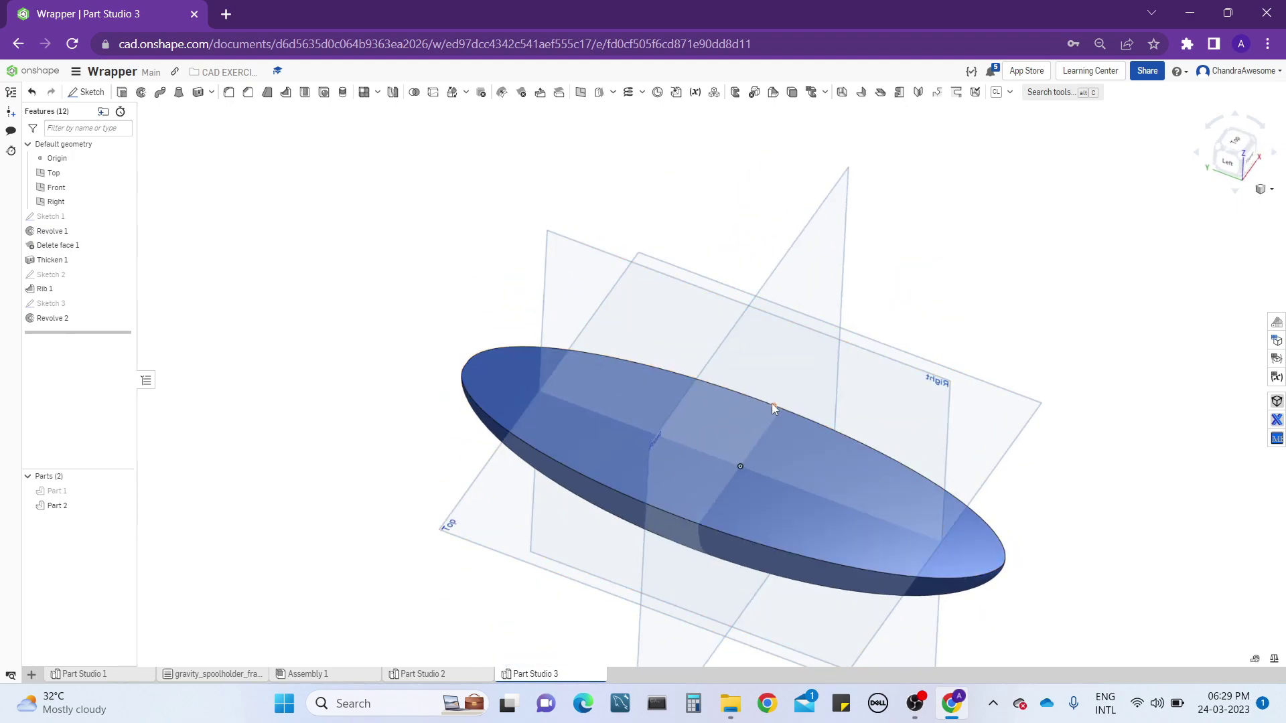
pyautogui.moveTo(548, 404); pyautogui.dragTo(569, 436, button='right')
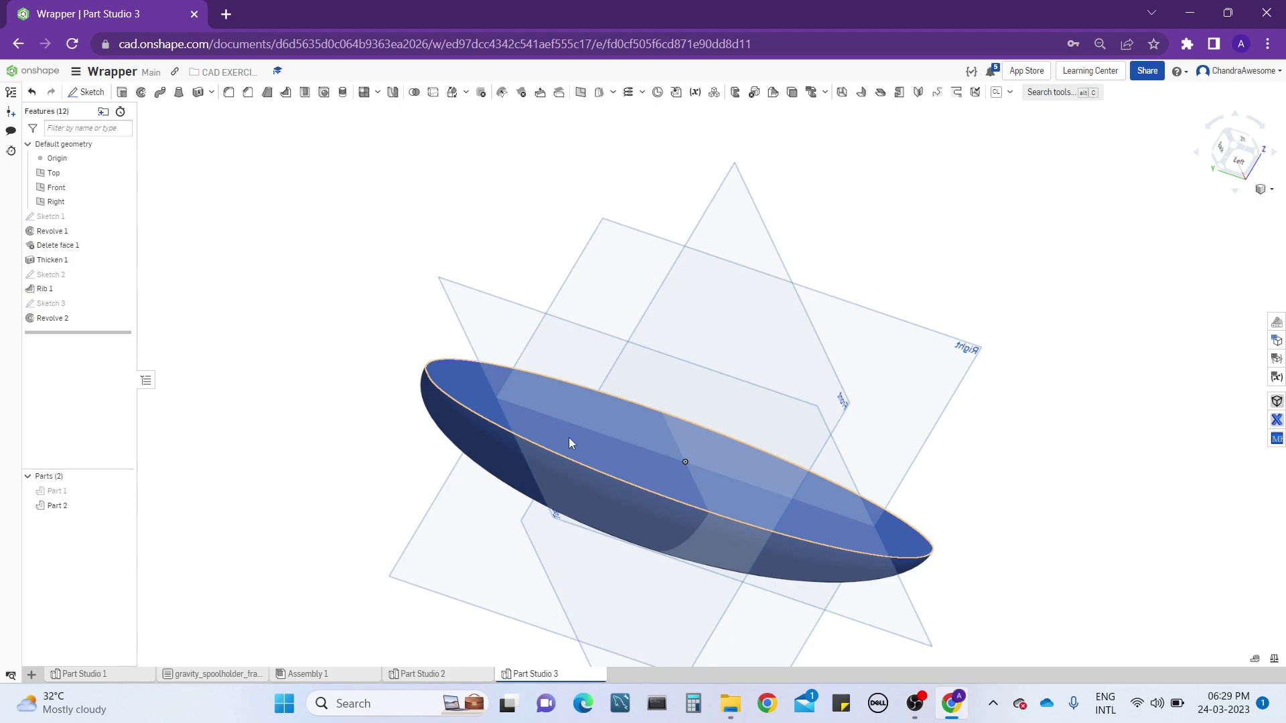
pyautogui.moveTo(572, 412); pyautogui.dragTo(505, 396, button='right')
pyautogui.scroll(-2, 470, 402)
pyautogui.scroll(4, 482, 389)
pyautogui.scroll(-2, 511, 412)
pyautogui.scroll(3, 511, 407)
pyautogui.scroll(-2, 551, 361)
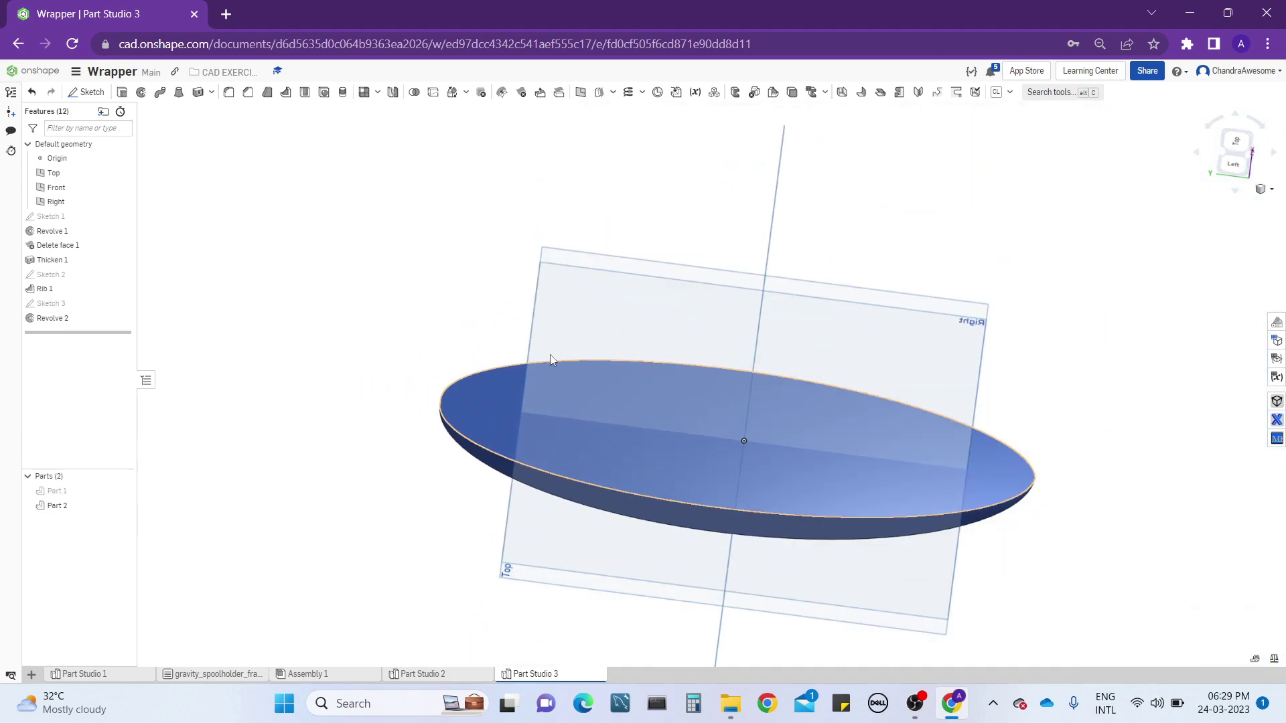
pyautogui.click(304, 92)
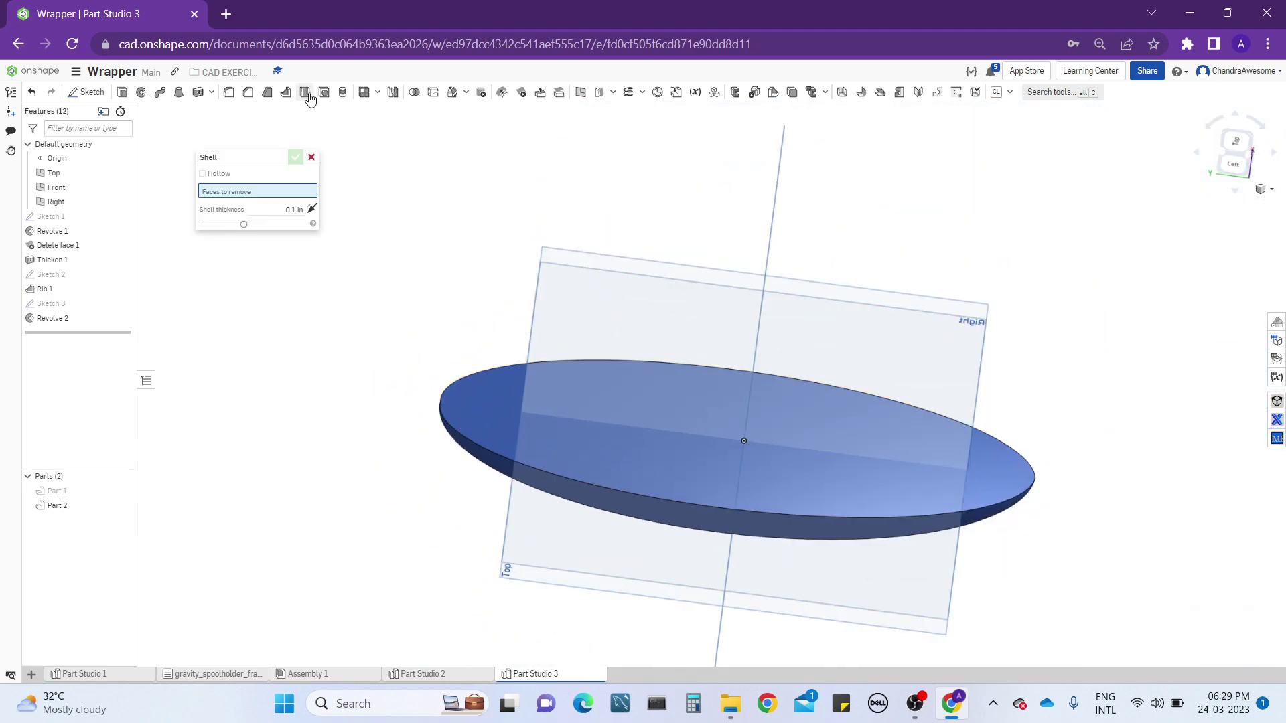
pyautogui.click(473, 404)
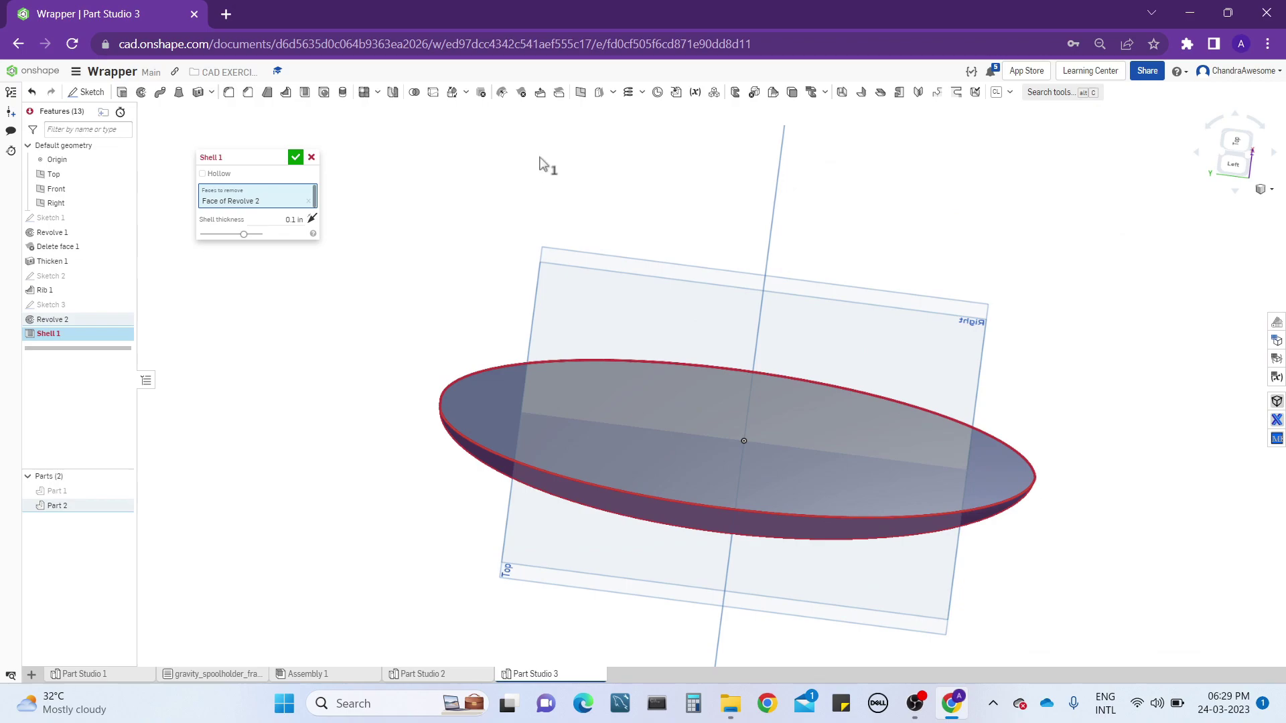
pyautogui.click(278, 222)
# - Cancel the shell feature and orbit the half-ellipsoid to a flatter view
pyautogui.click(310, 158)
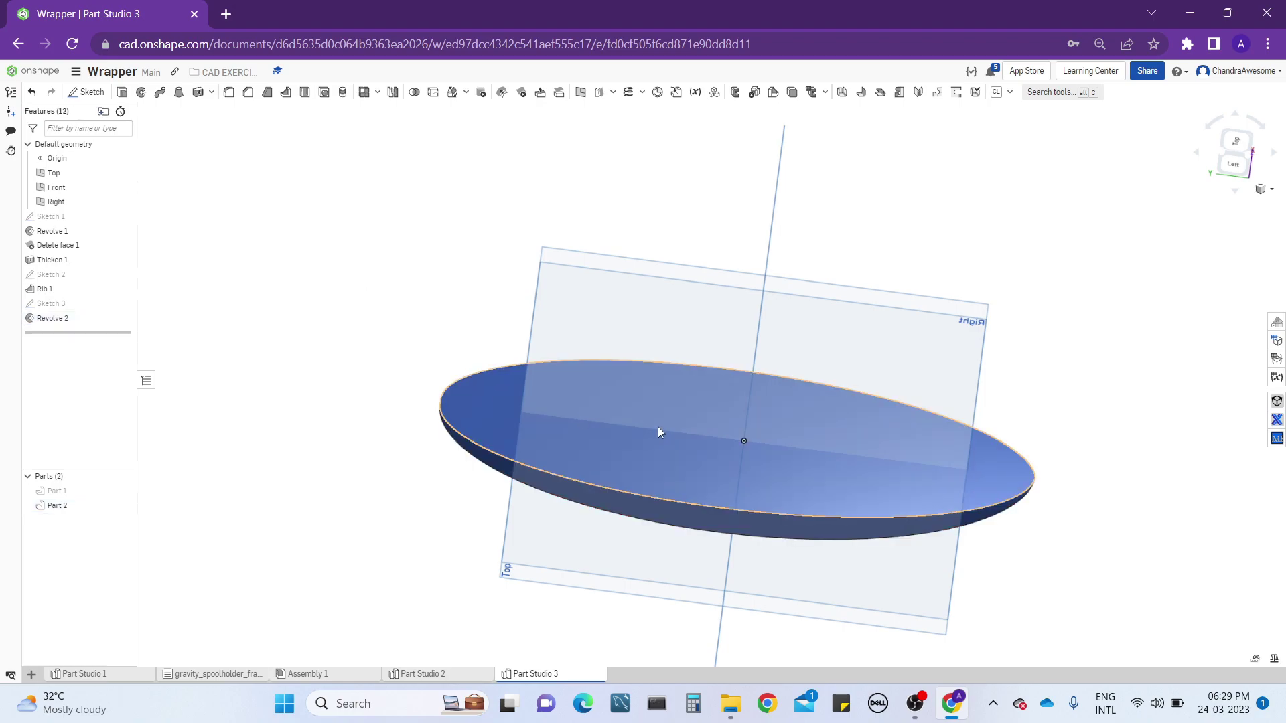
pyautogui.moveTo(657, 427)
pyautogui.mouseDown(button='right')
pyautogui.moveTo(646, 362)
pyautogui.moveTo(669, 307)
pyautogui.moveTo(657, 394)
pyautogui.mouseUp(button='right')
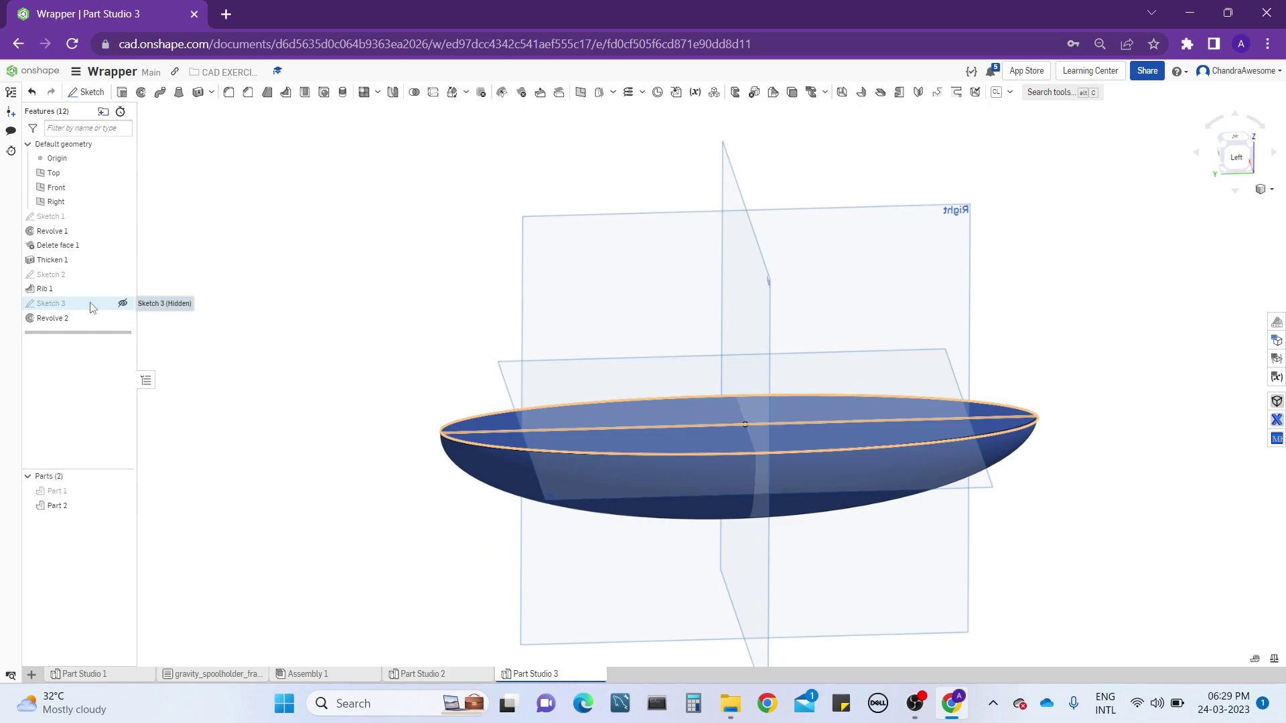
pyautogui.moveTo(460, 349)
pyautogui.mouseDown(button='right')
pyautogui.moveTo(645, 395)
pyautogui.moveTo(655, 418)
pyautogui.moveTo(625, 353)
pyautogui.mouseUp(button='right')
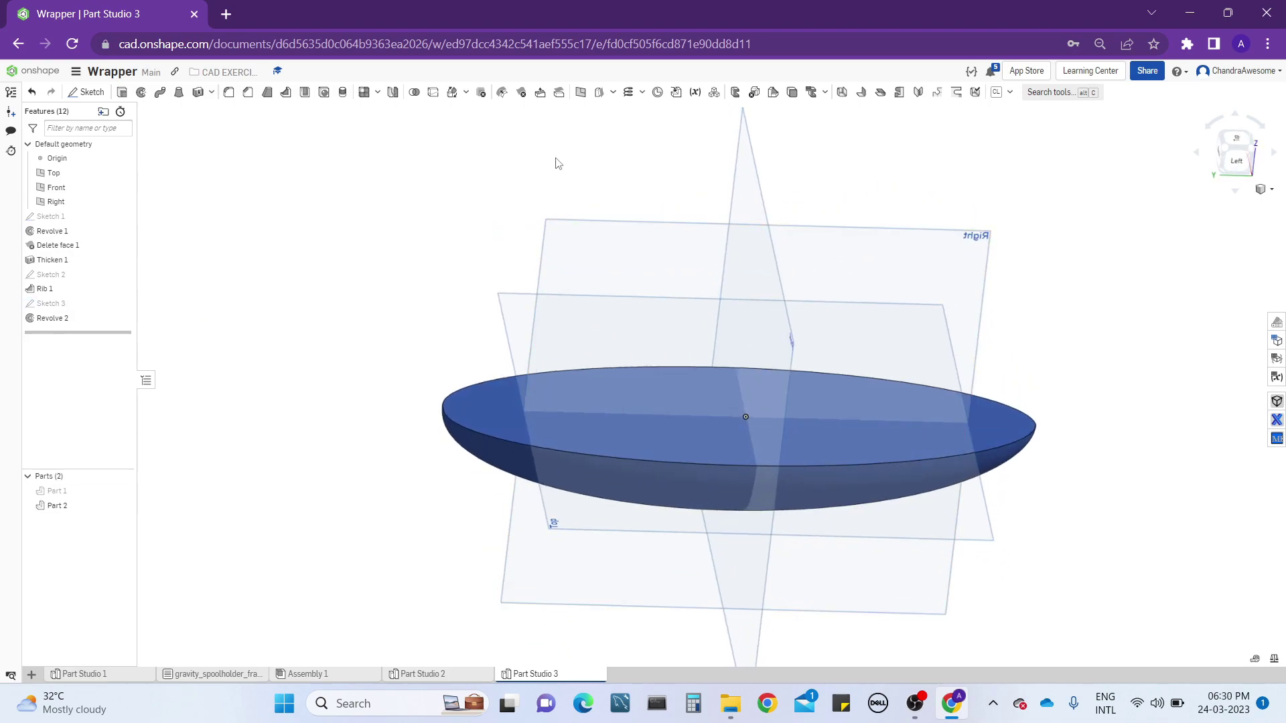
# - Delete the half-ellipsoid's flat top face, leaving the curved surface open
pyautogui.click(523, 93)
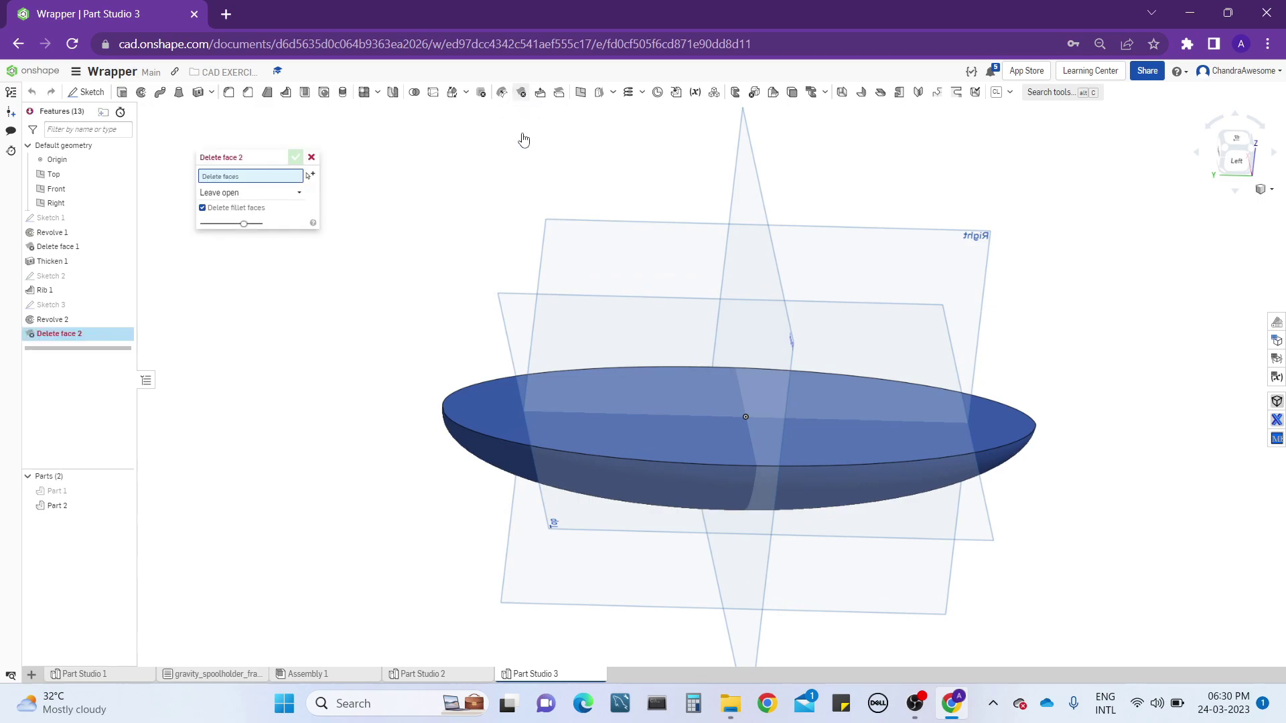
pyautogui.click(549, 416)
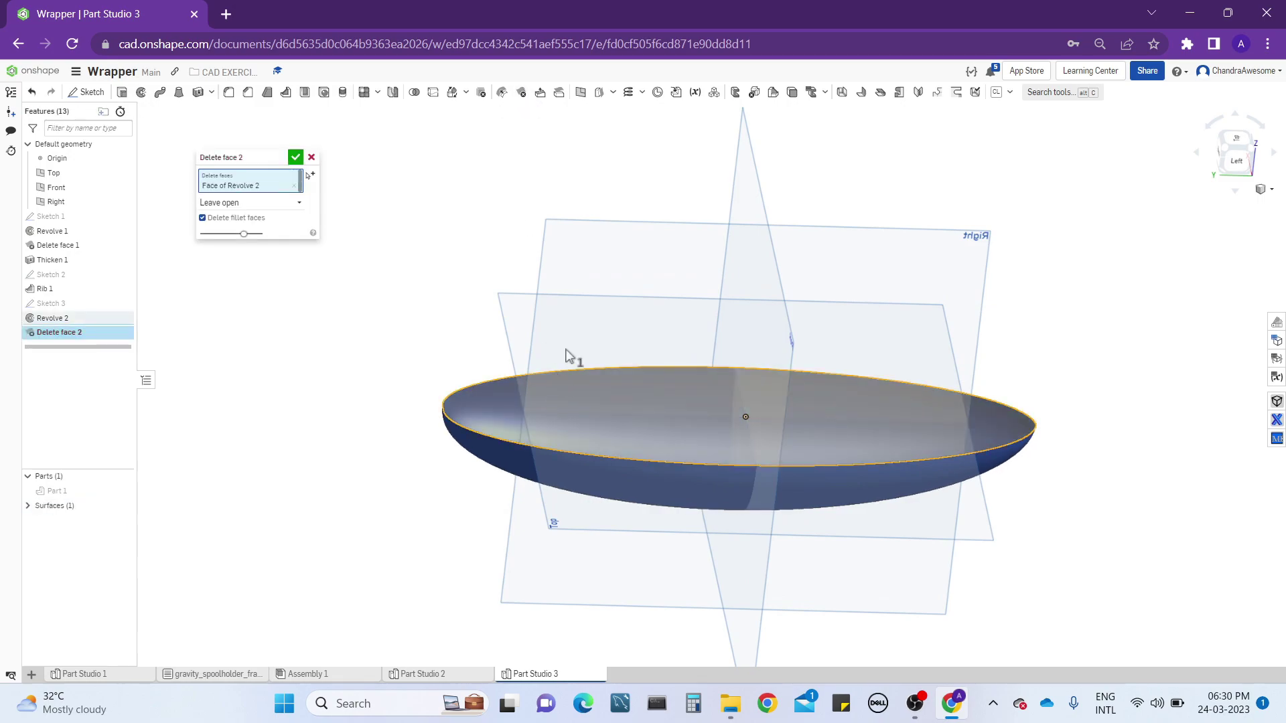
pyautogui.moveTo(569, 356); pyautogui.dragTo(620, 305, button='right')
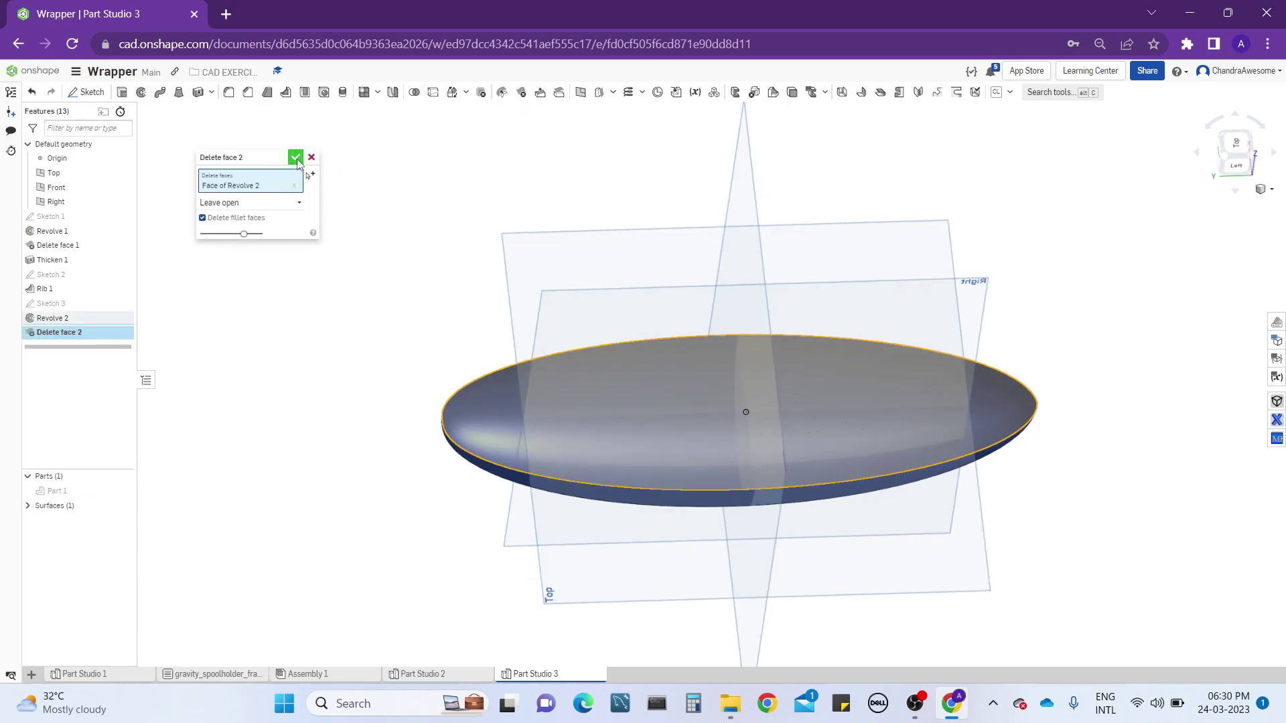
pyautogui.click(295, 157)
pyautogui.moveTo(588, 457); pyautogui.dragTo(560, 406, button='right')
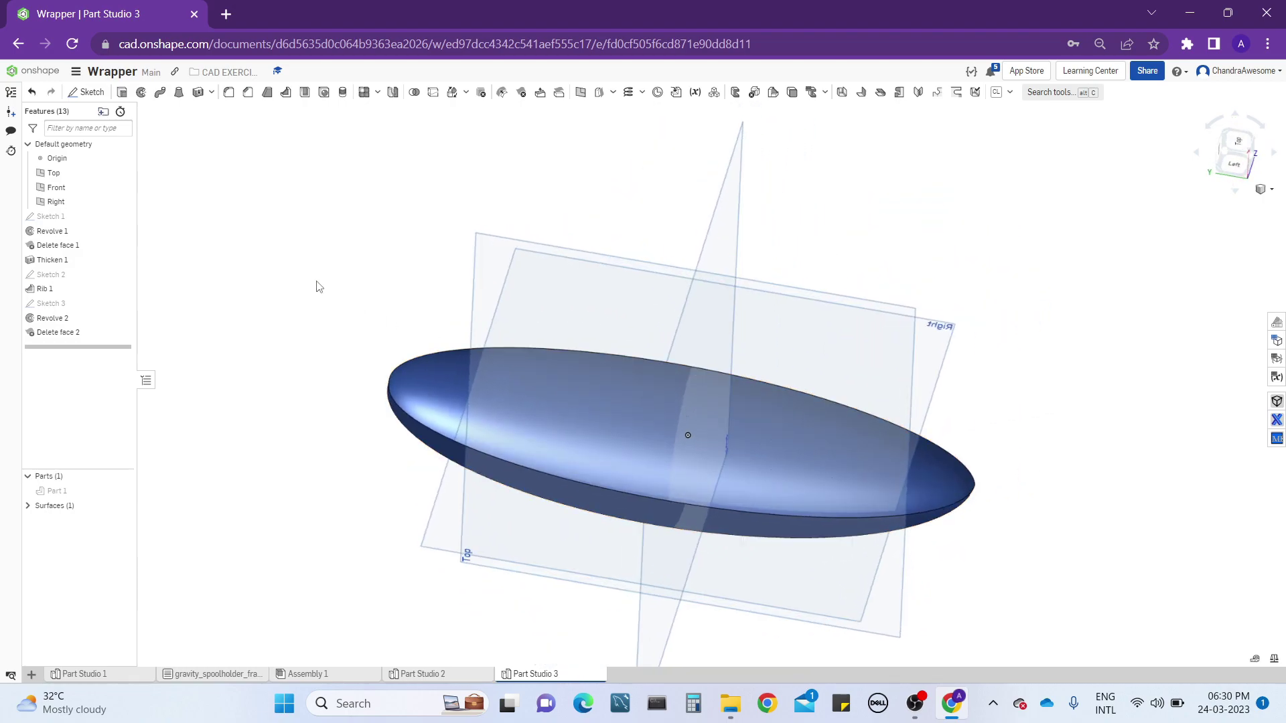
pyautogui.scroll(3, 431, 366)
pyautogui.moveTo(439, 322)
pyautogui.mouseDown(button='right')
pyautogui.moveTo(444, 290)
pyautogui.moveTo(430, 345)
pyautogui.mouseUp(button='right')
# - Start a trial thicken on the curved hull surface and edit its thickness value
pyautogui.click(181, 93)
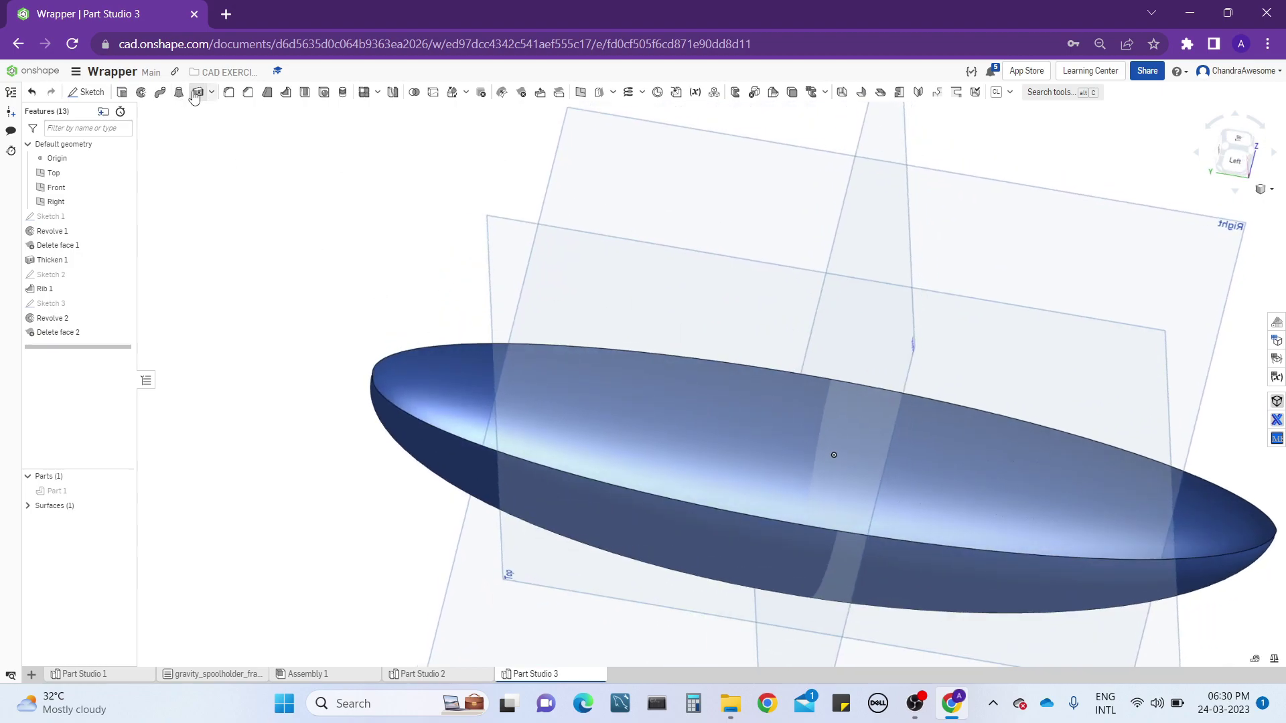
pyautogui.click(404, 383)
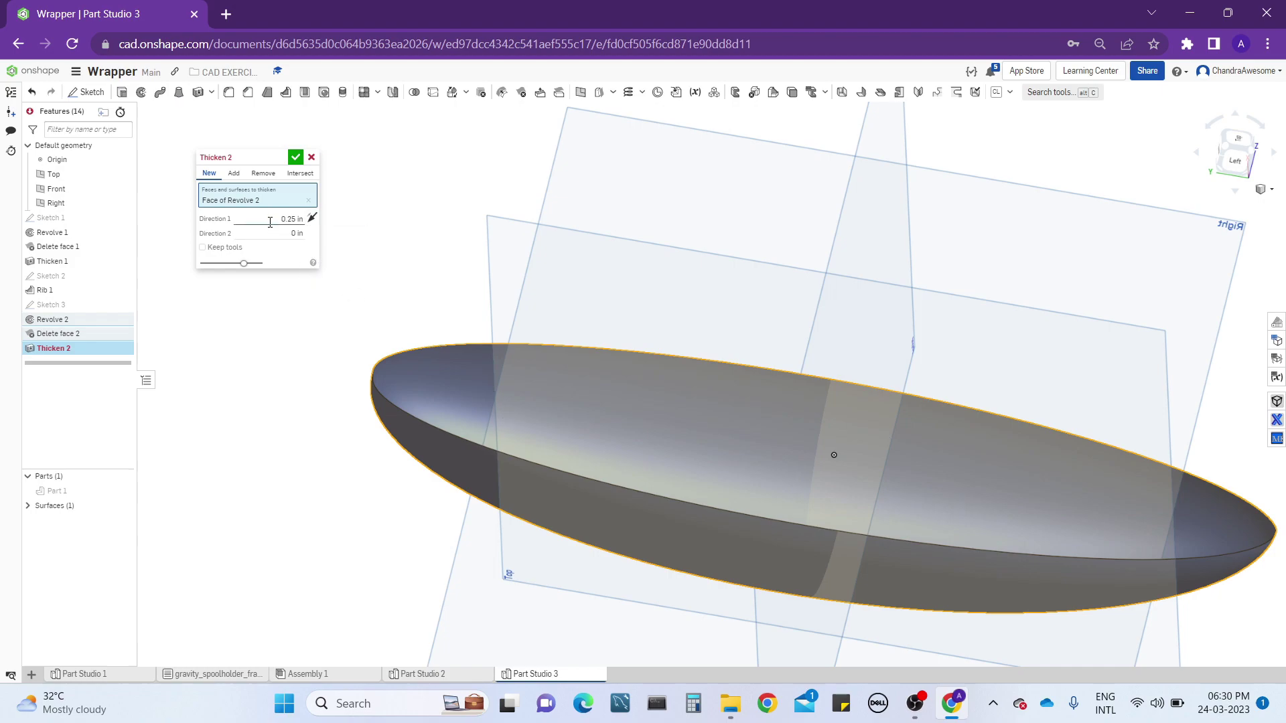
pyautogui.moveTo(467, 328); pyautogui.dragTo(362, 296, button='right')
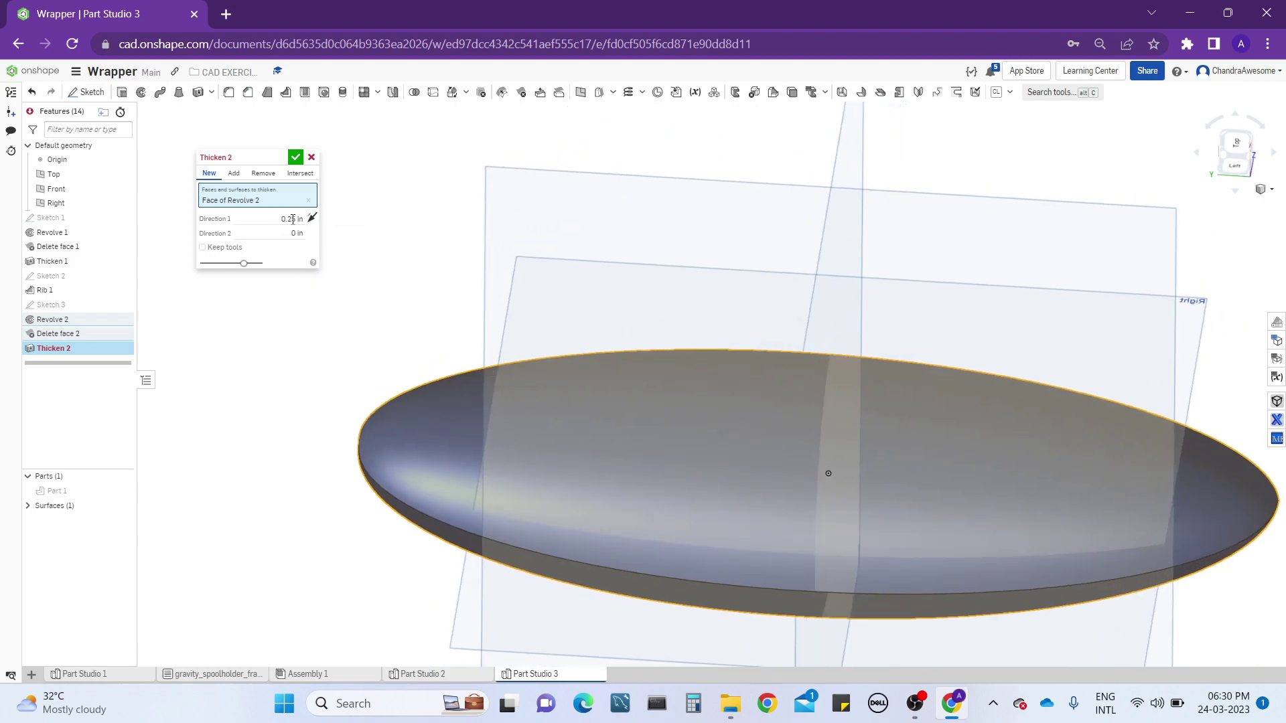
pyautogui.click(280, 220)
pyautogui.scroll(-3, 573, 384)
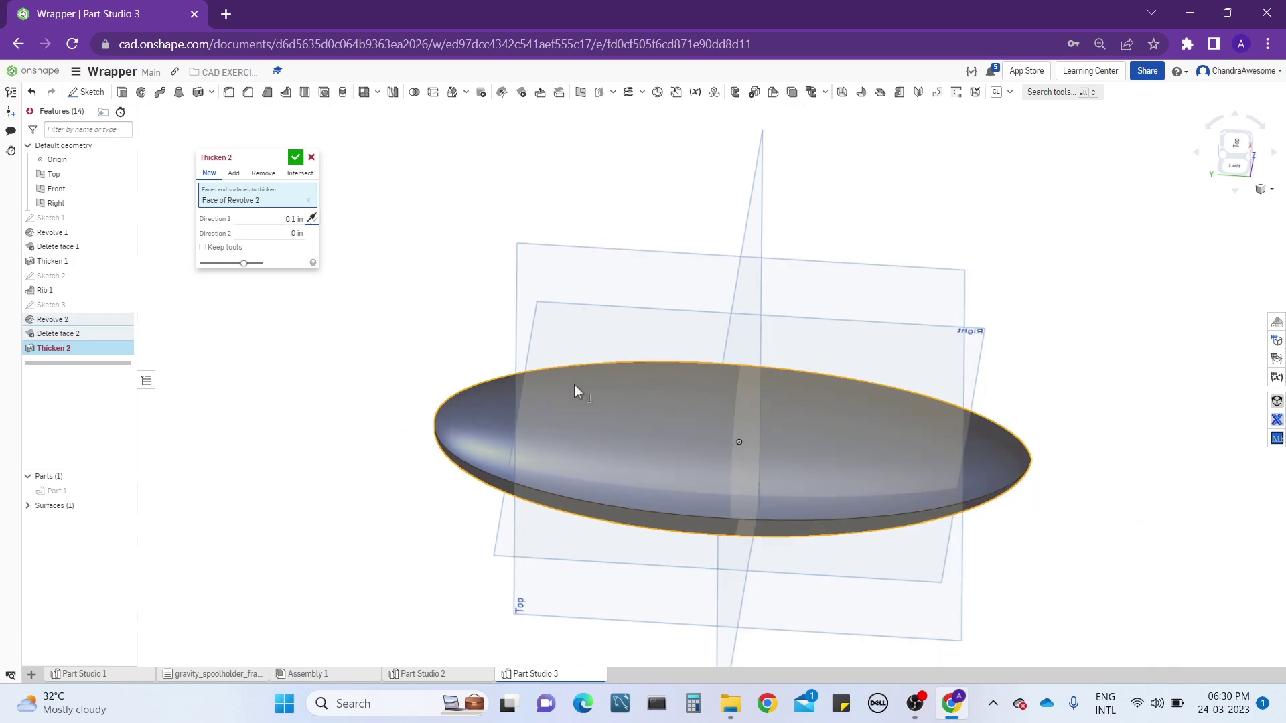
pyautogui.moveTo(574, 384); pyautogui.dragTo(565, 358, button='right')
pyautogui.scroll(3, 513, 363)
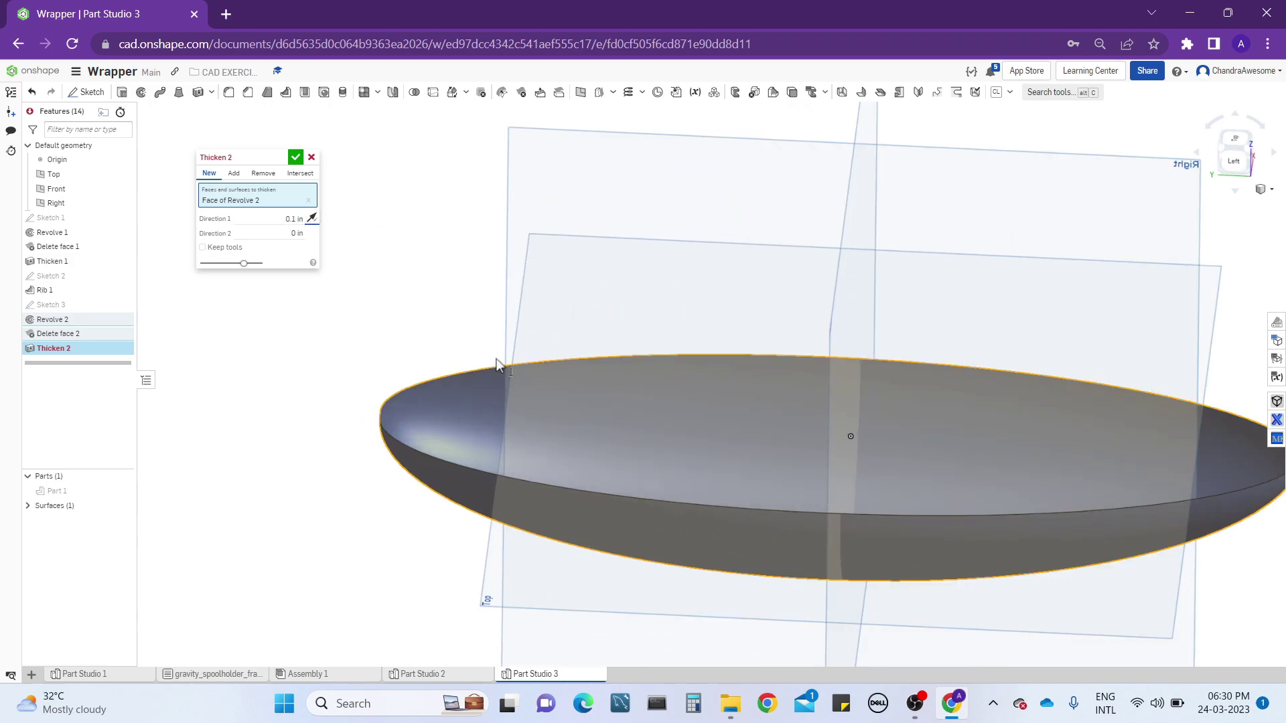
pyautogui.scroll(-1, 497, 365)
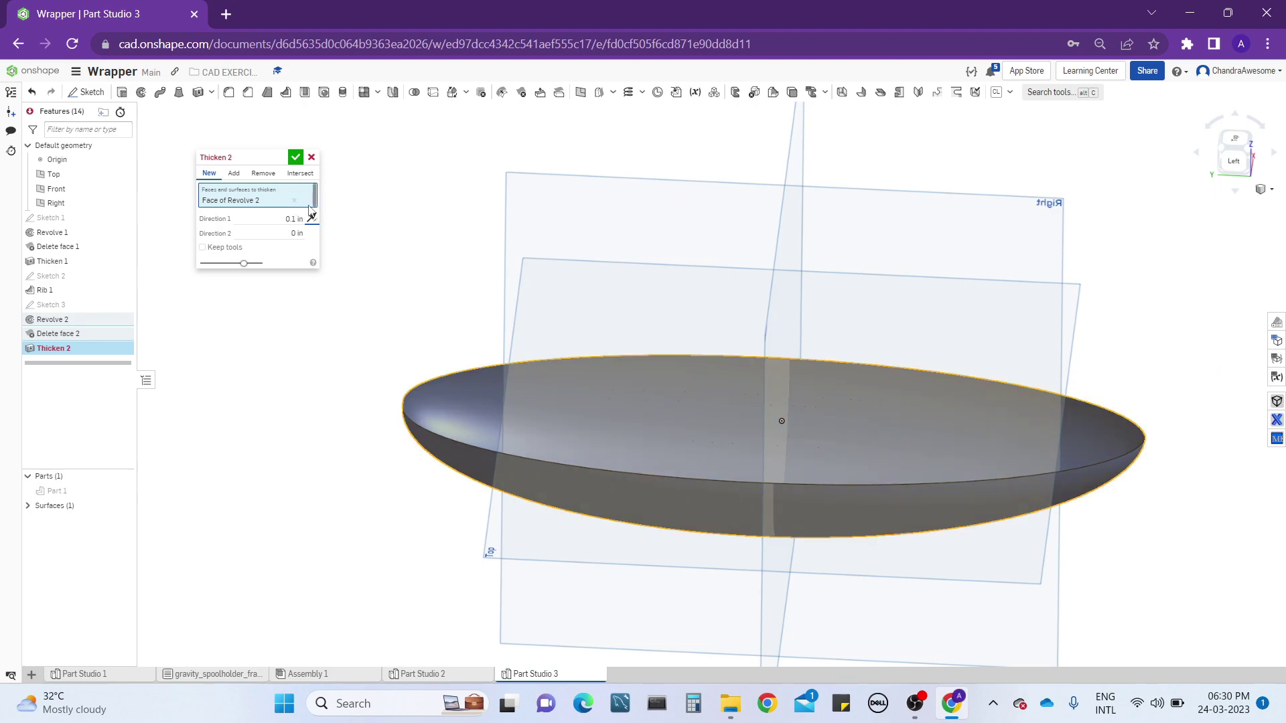
# - Reselect the hull surface and switch the trial thicken to add onto the existing part
pyautogui.click(296, 201)
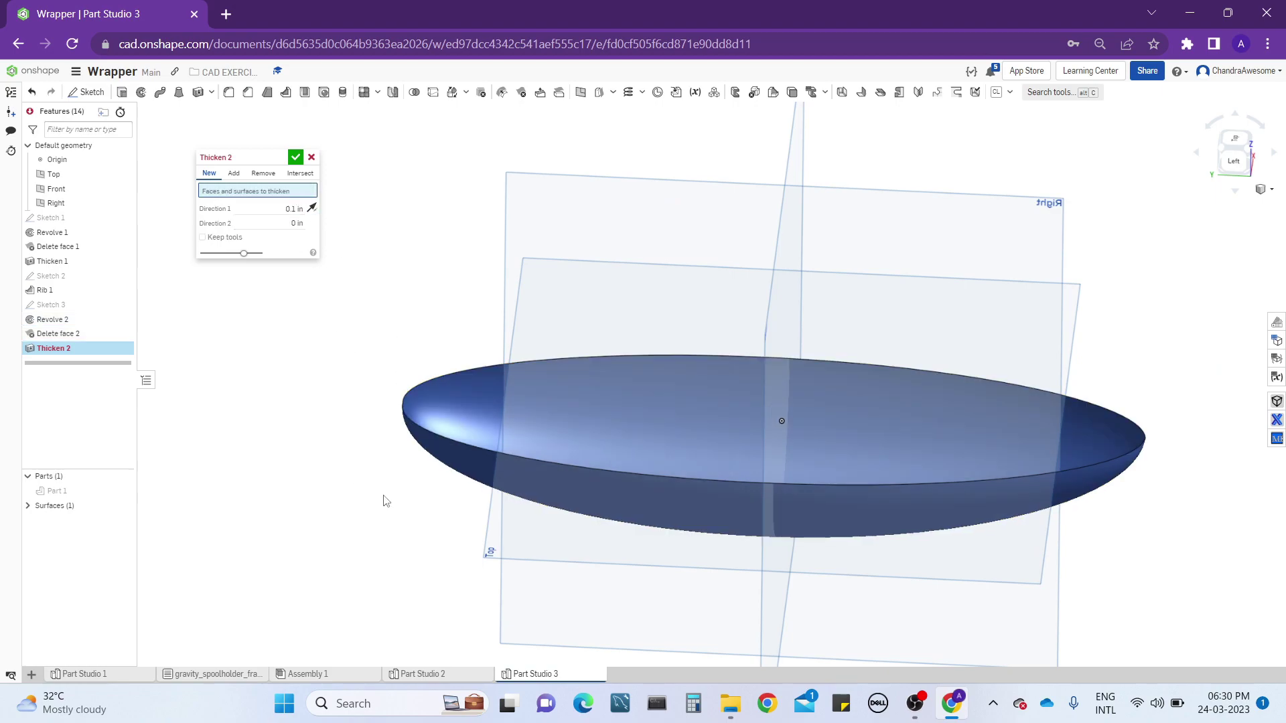
pyautogui.moveTo(384, 498); pyautogui.dragTo(406, 489, button='right')
pyautogui.click(461, 477)
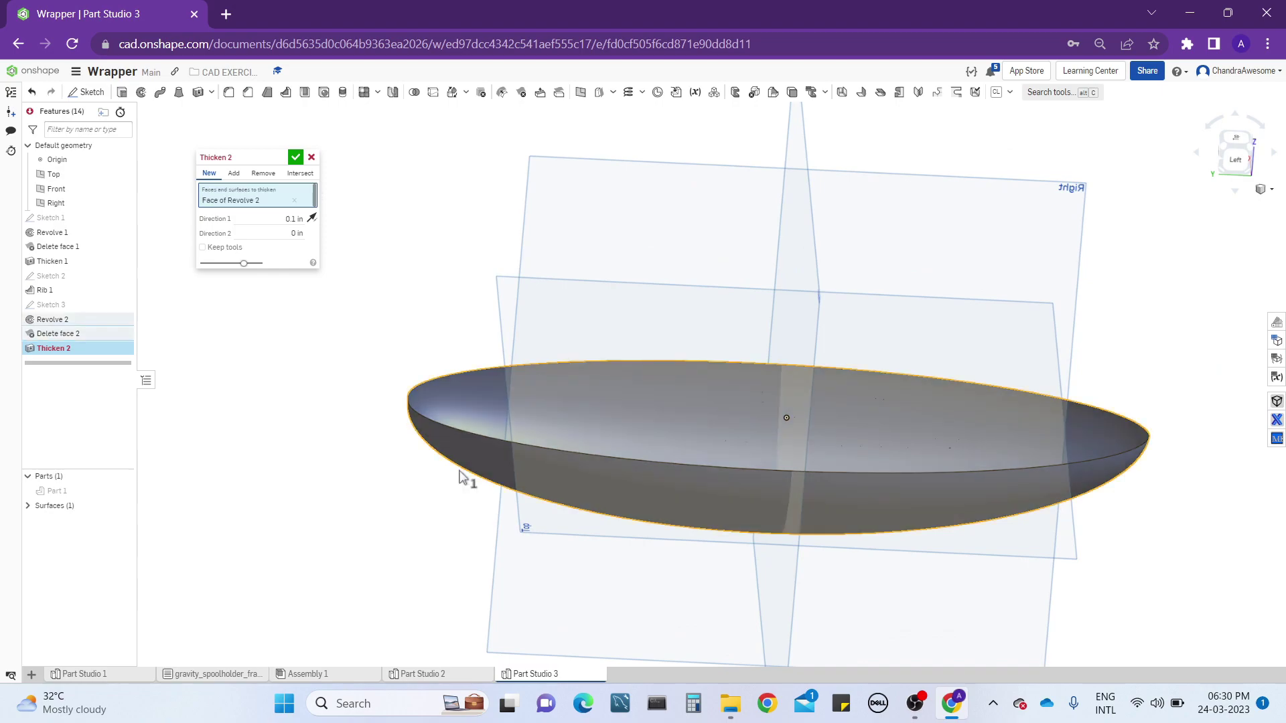
pyautogui.moveTo(648, 466); pyautogui.dragTo(544, 415, button='right')
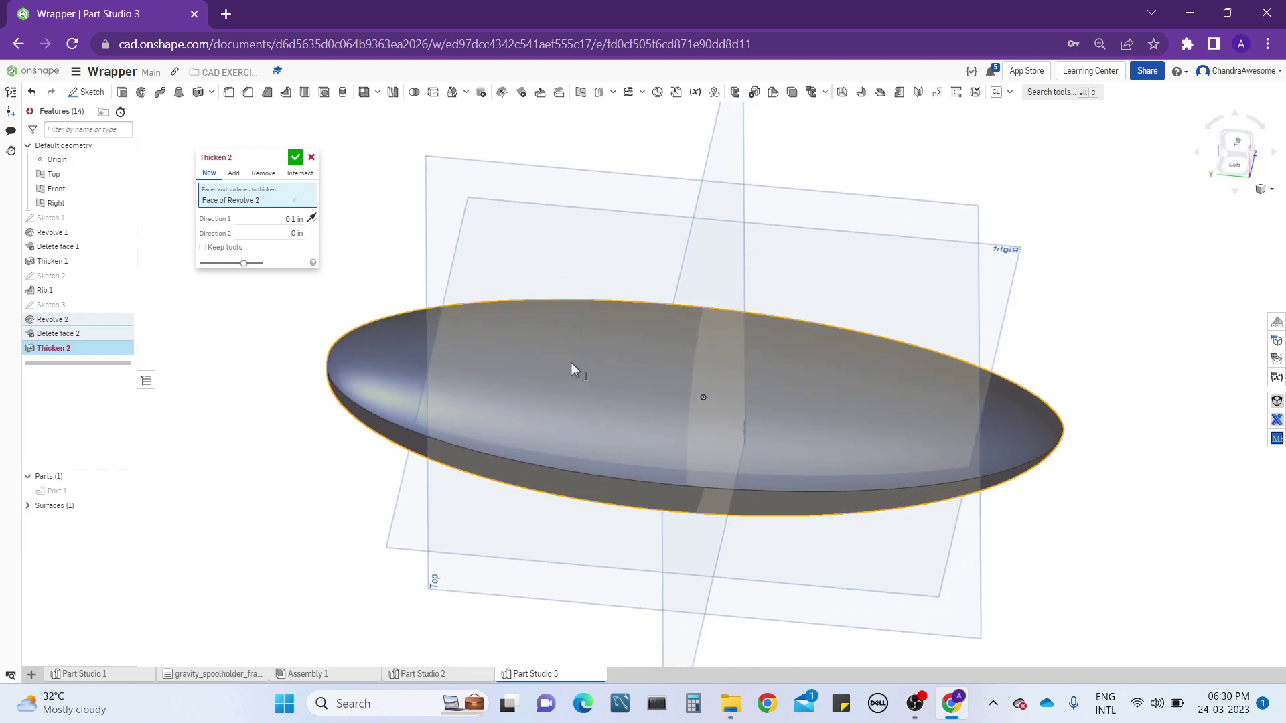
pyautogui.moveTo(571, 369); pyautogui.dragTo(436, 390, button='right')
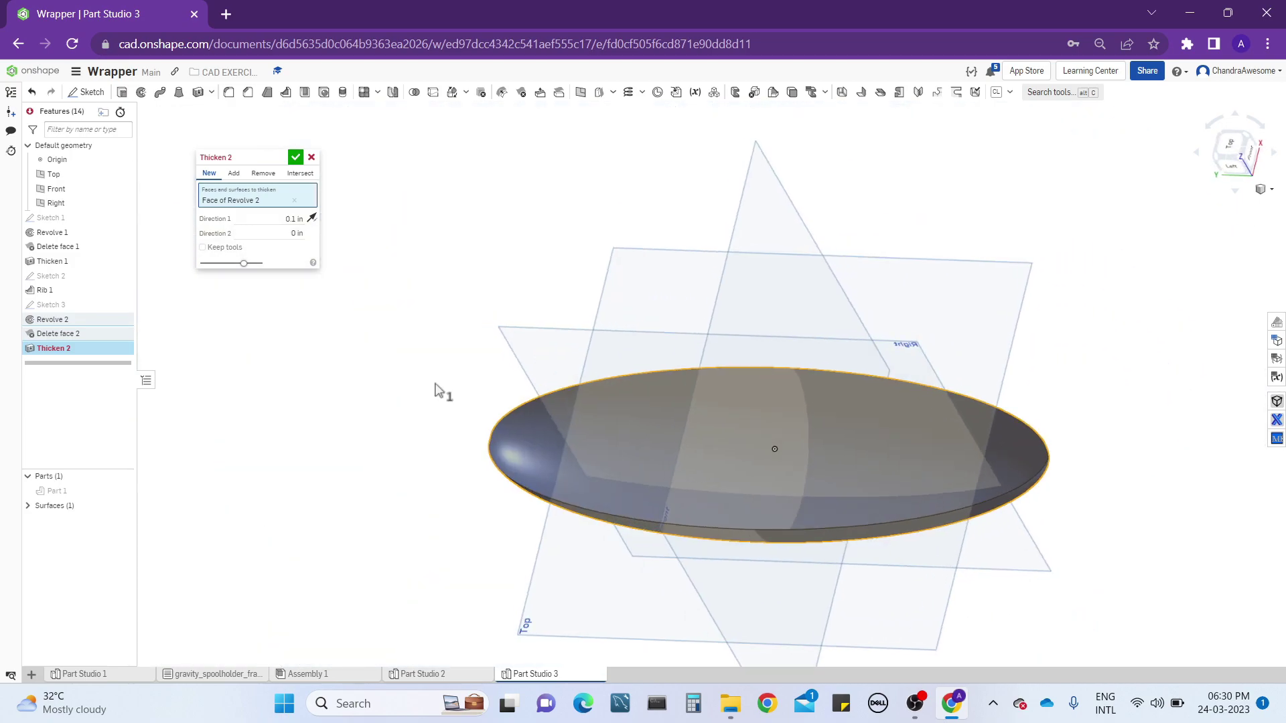
pyautogui.scroll(2, 645, 373)
pyautogui.click(233, 173)
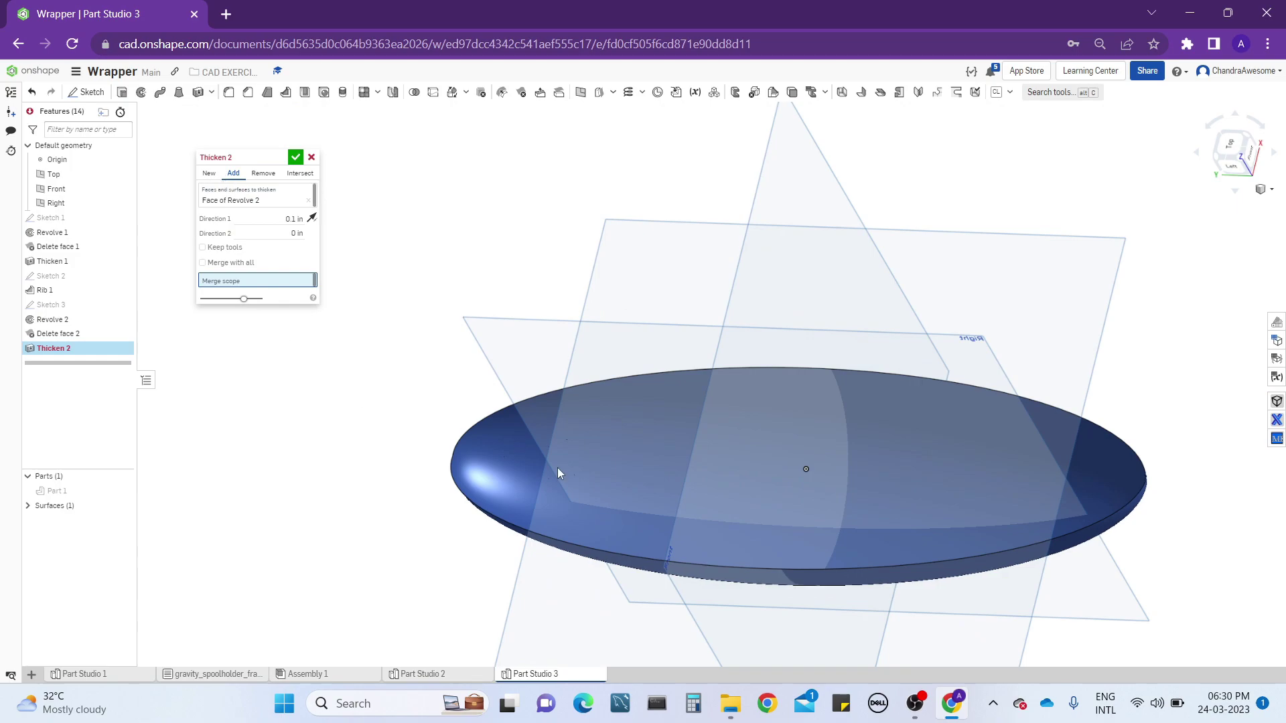
pyautogui.moveTo(558, 467); pyautogui.dragTo(530, 468, button='right')
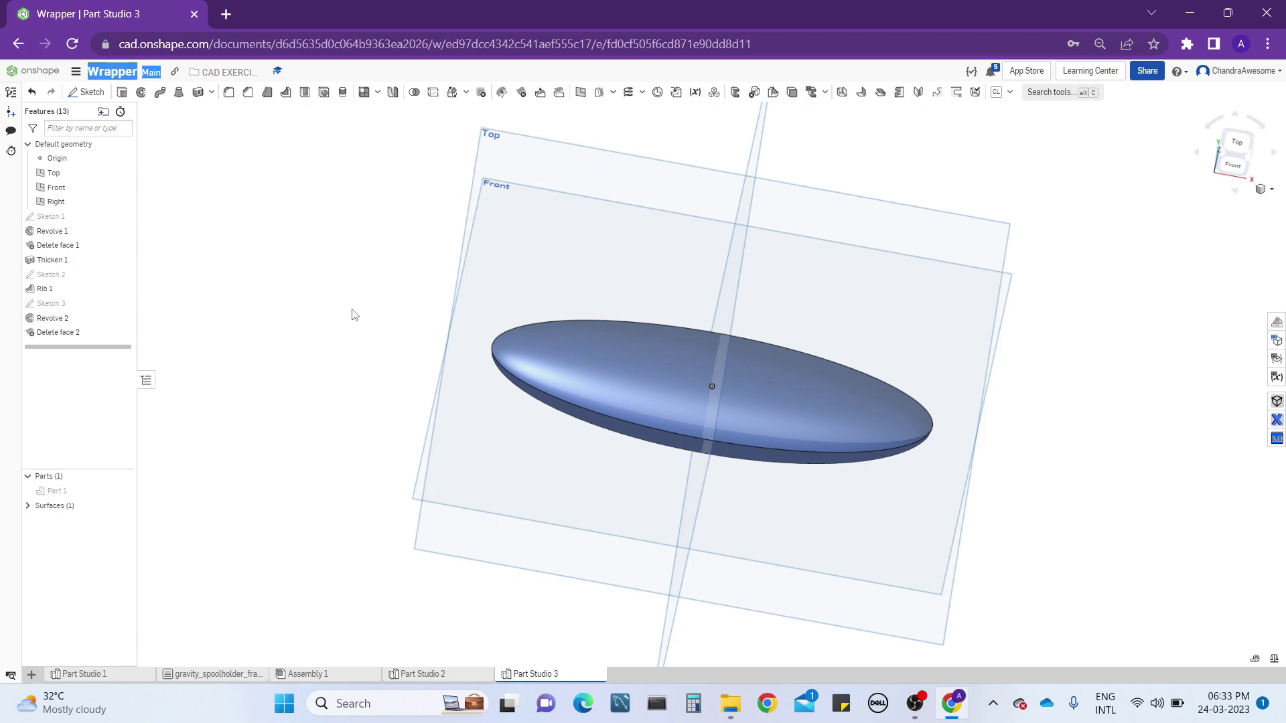
# - Thicken the revolved hull surface, changing Direction 1 from 0.1 in to 0.05 in
pyautogui.moveTo(655, 524); pyautogui.dragTo(660, 387, button='right')
pyautogui.moveTo(405, 390); pyautogui.dragTo(360, 305, button='right')
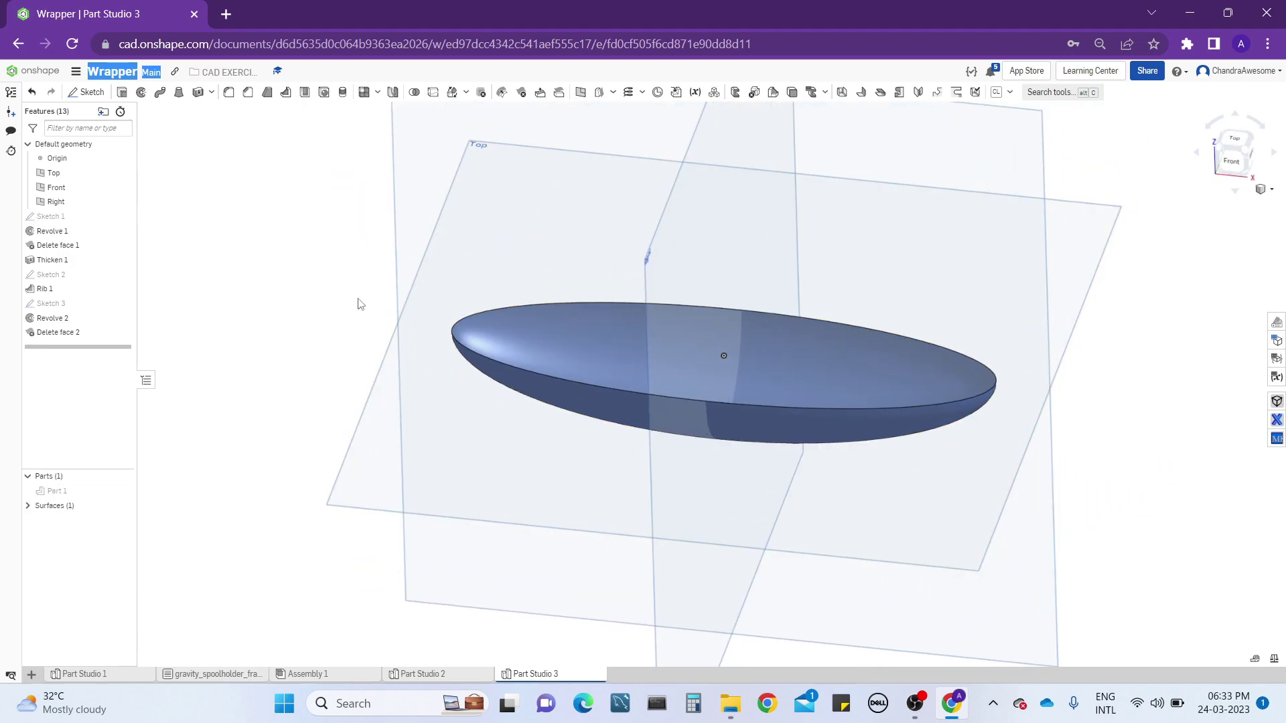
pyautogui.click(198, 93)
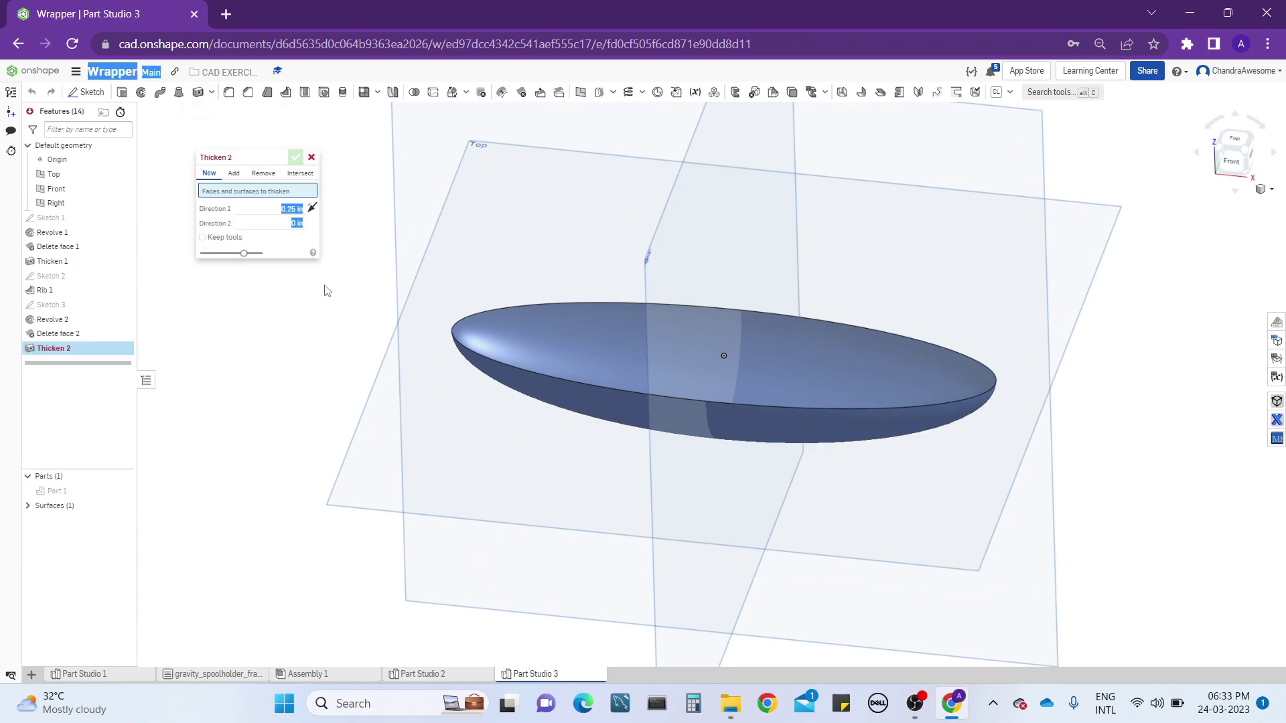
pyautogui.click(505, 319)
pyautogui.moveTo(505, 319); pyautogui.dragTo(513, 355, button='right')
pyautogui.scroll(3, 512, 355)
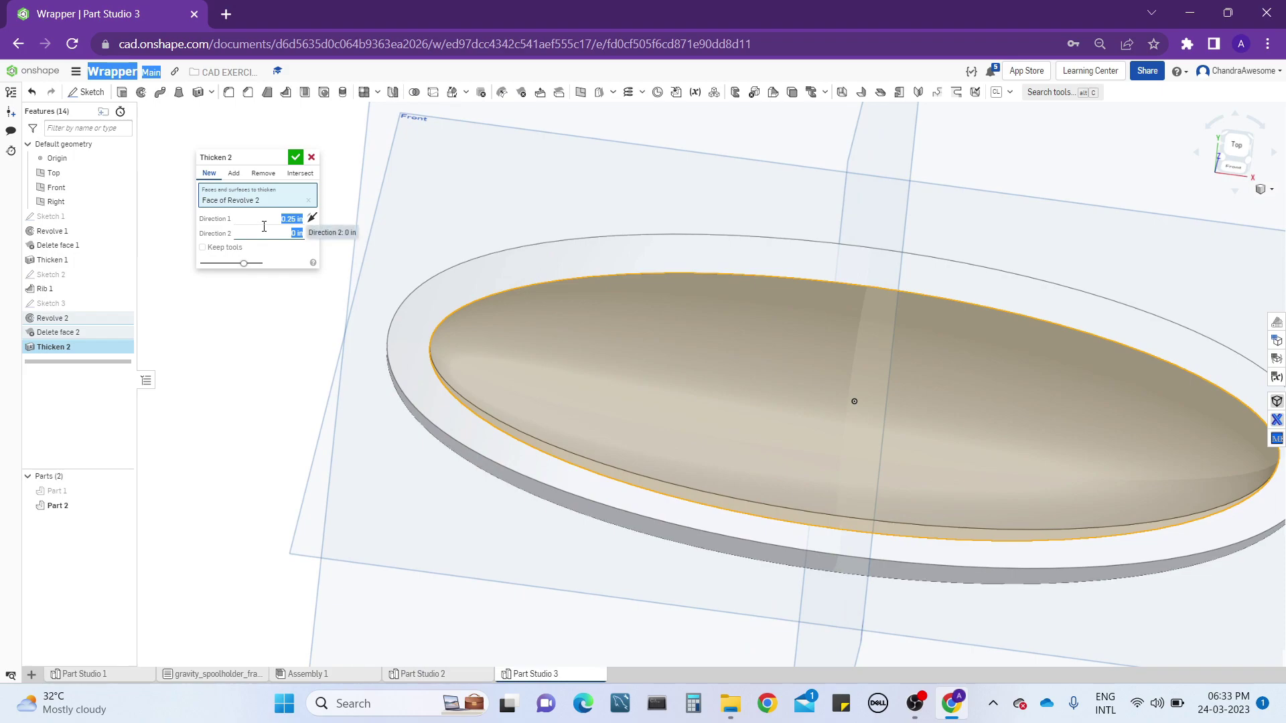
pyautogui.click(267, 218)
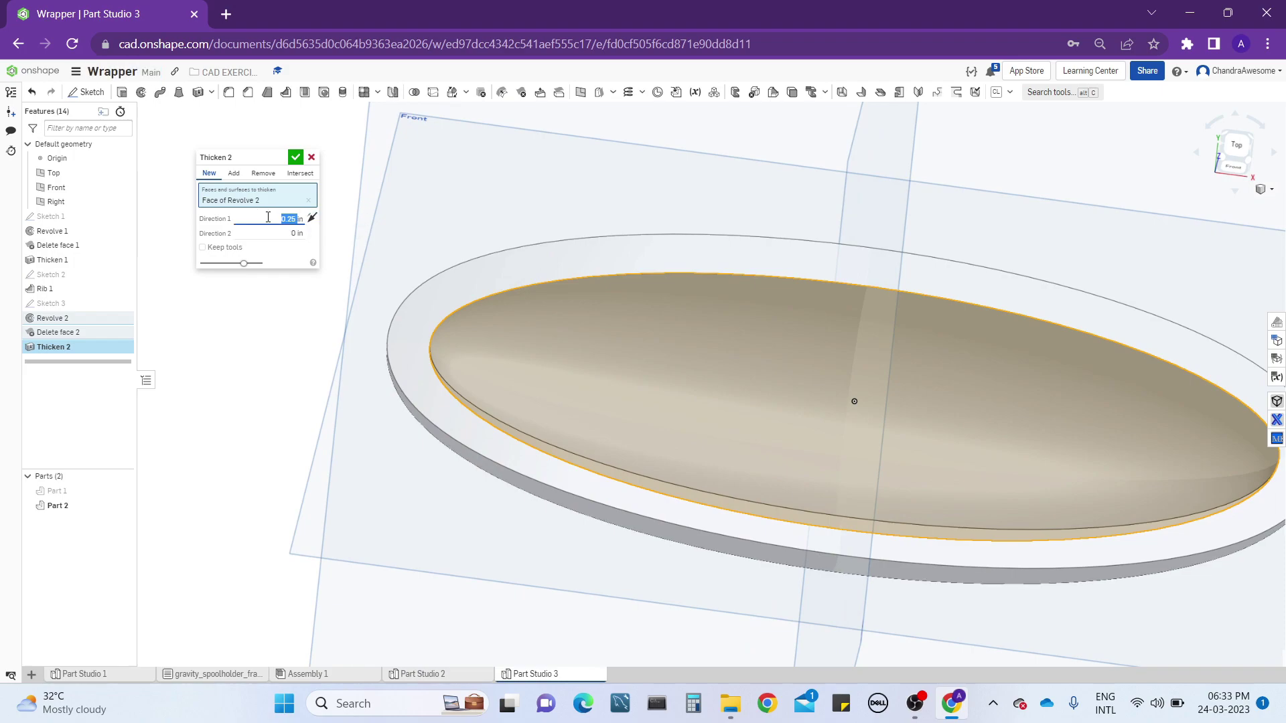
pyautogui.press('Return')
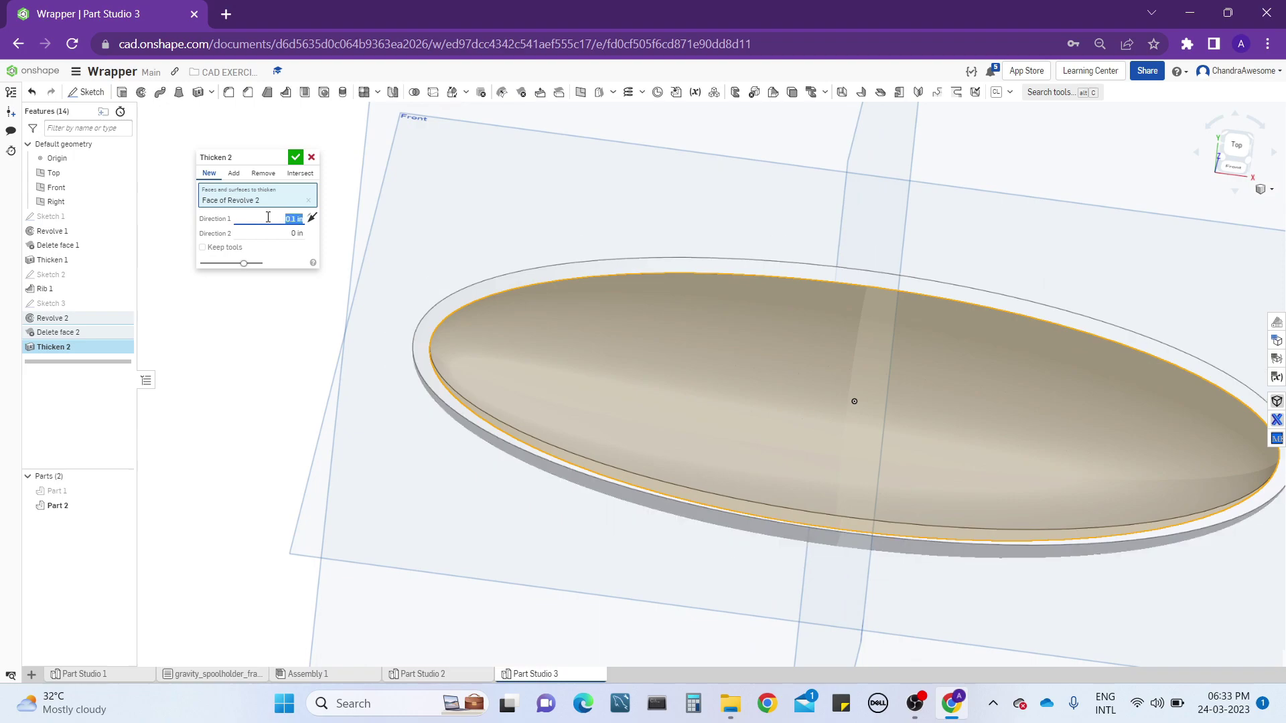
pyautogui.scroll(-2, 641, 451)
pyautogui.write('0')
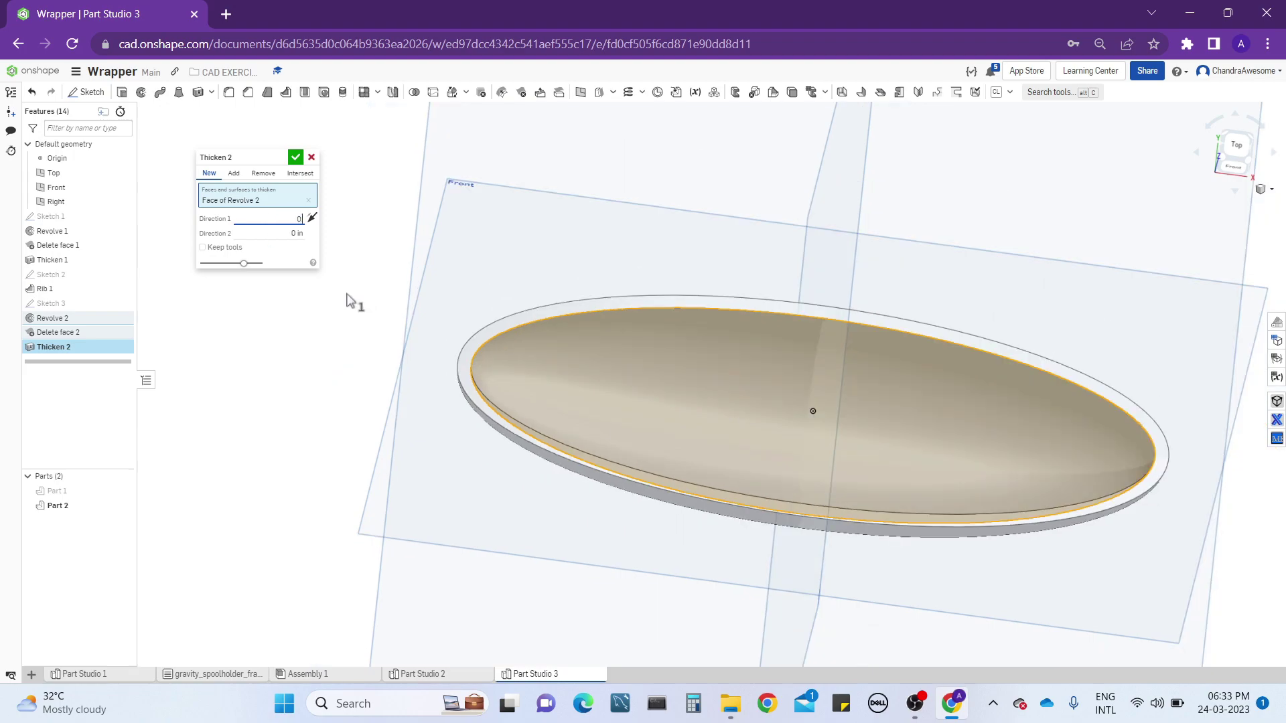
pyautogui.write('.05')
pyautogui.press('Return')
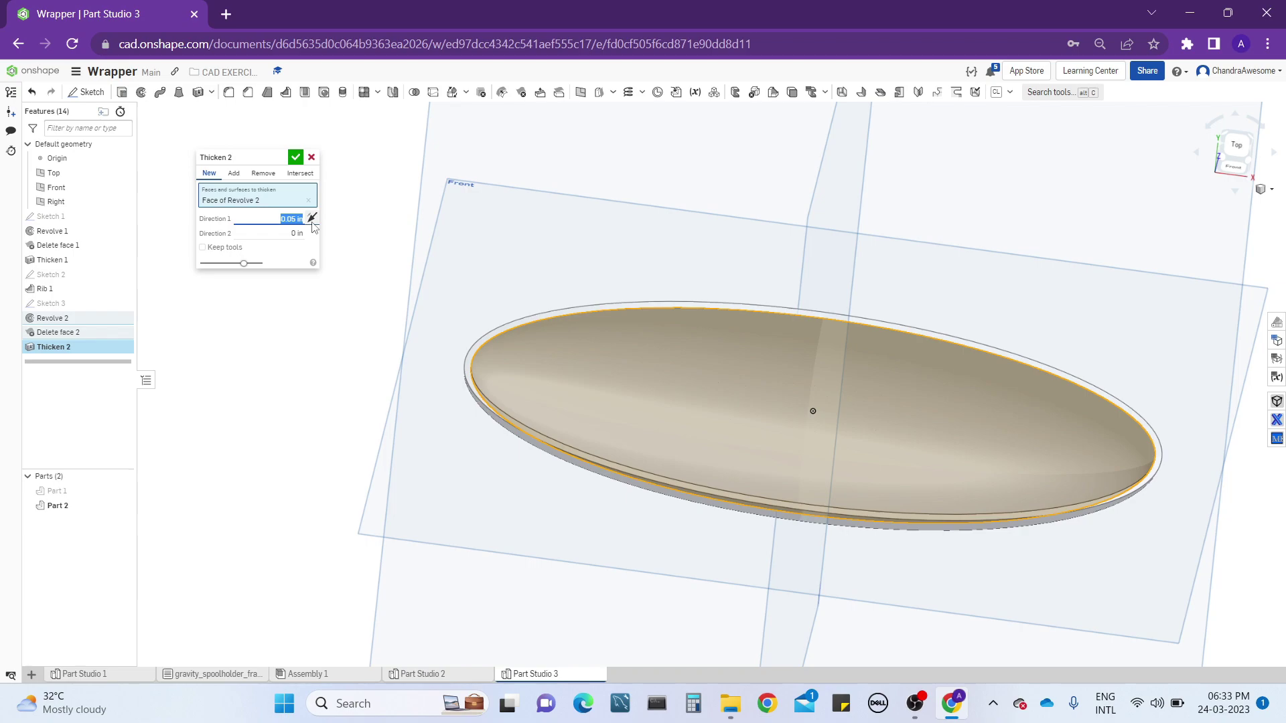
pyautogui.moveTo(632, 396); pyautogui.dragTo(677, 334, button='right')
# - Accept Thicken 2 and orbit and zoom around the thin shell to inspect its rim
pyautogui.click(296, 157)
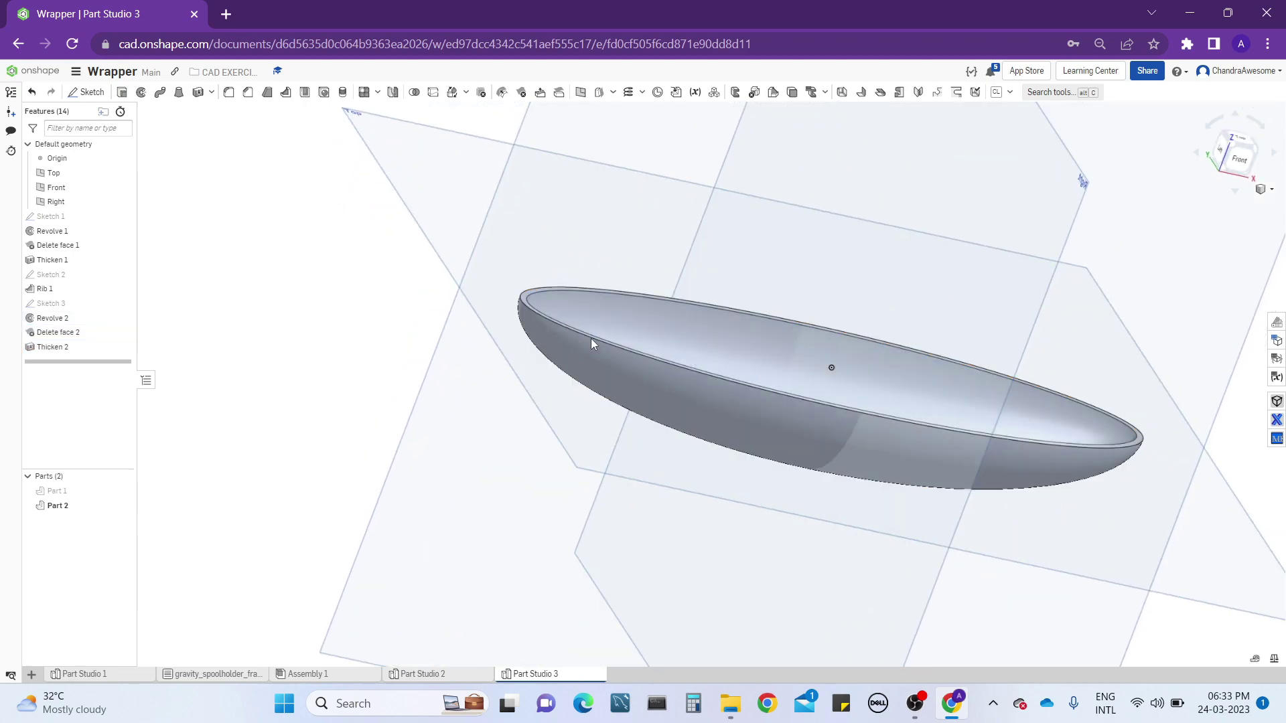
pyautogui.moveTo(591, 339); pyautogui.dragTo(633, 377, button='right')
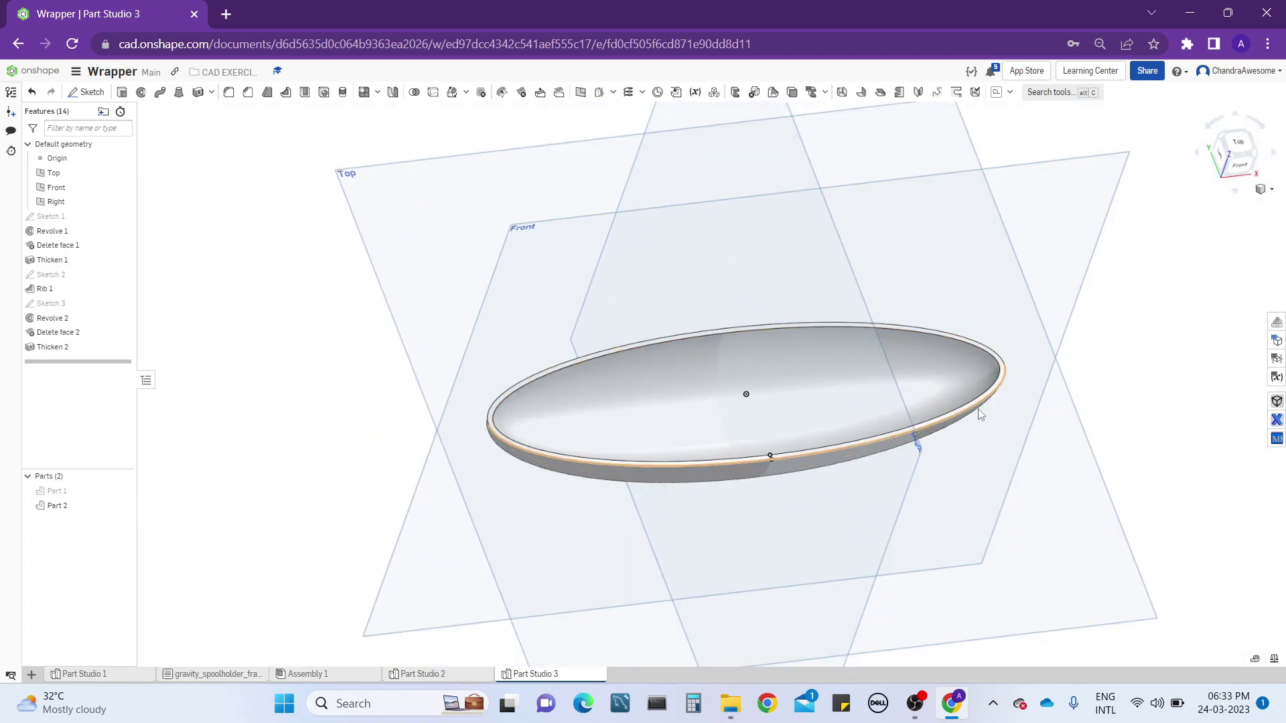
pyautogui.moveTo(769, 453); pyautogui.dragTo(978, 402, button='right')
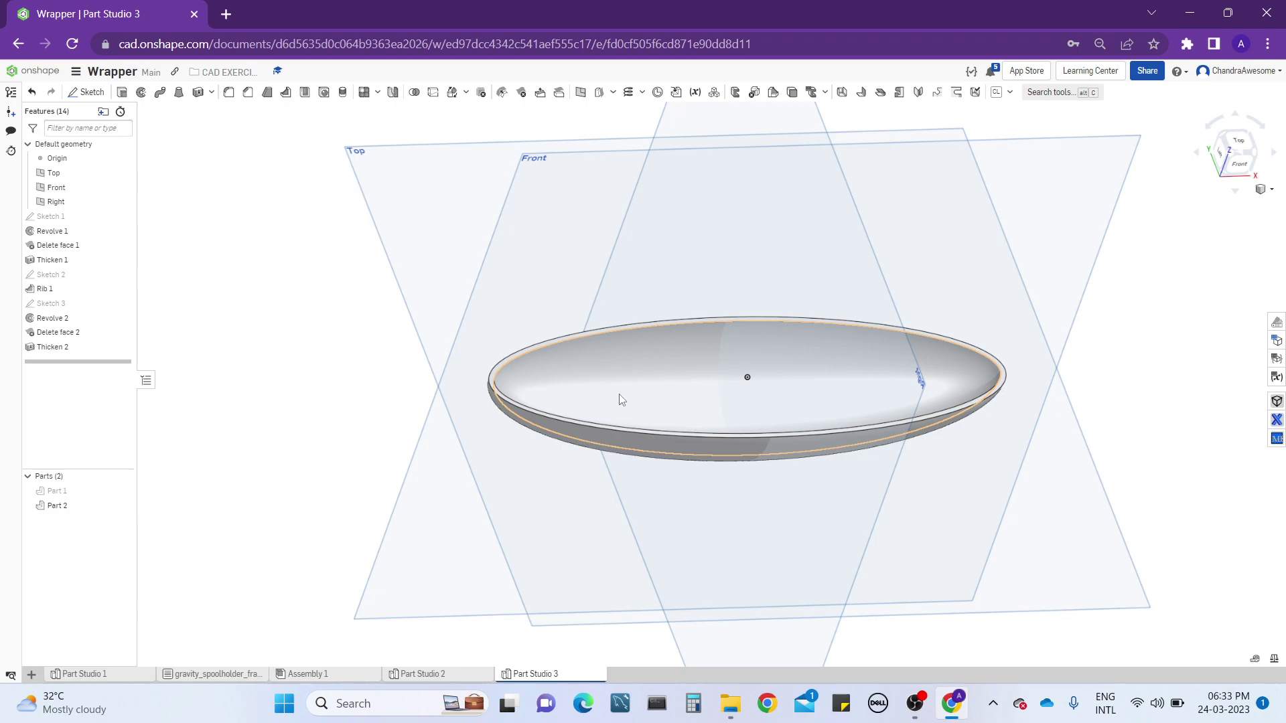
pyautogui.scroll(2, 586, 387)
pyautogui.scroll(-2, 585, 387)
pyautogui.scroll(-2, 561, 331)
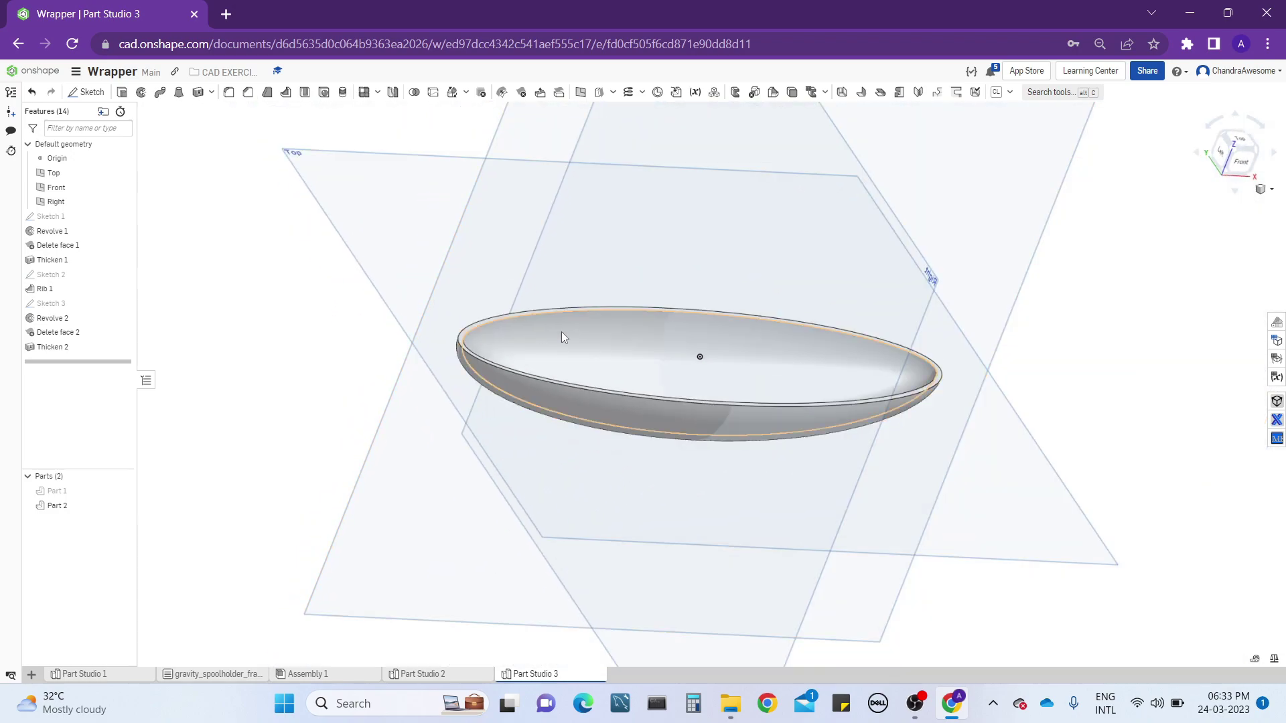
pyautogui.scroll(3, 556, 332)
pyautogui.moveTo(548, 358); pyautogui.dragTo(542, 372, button='right')
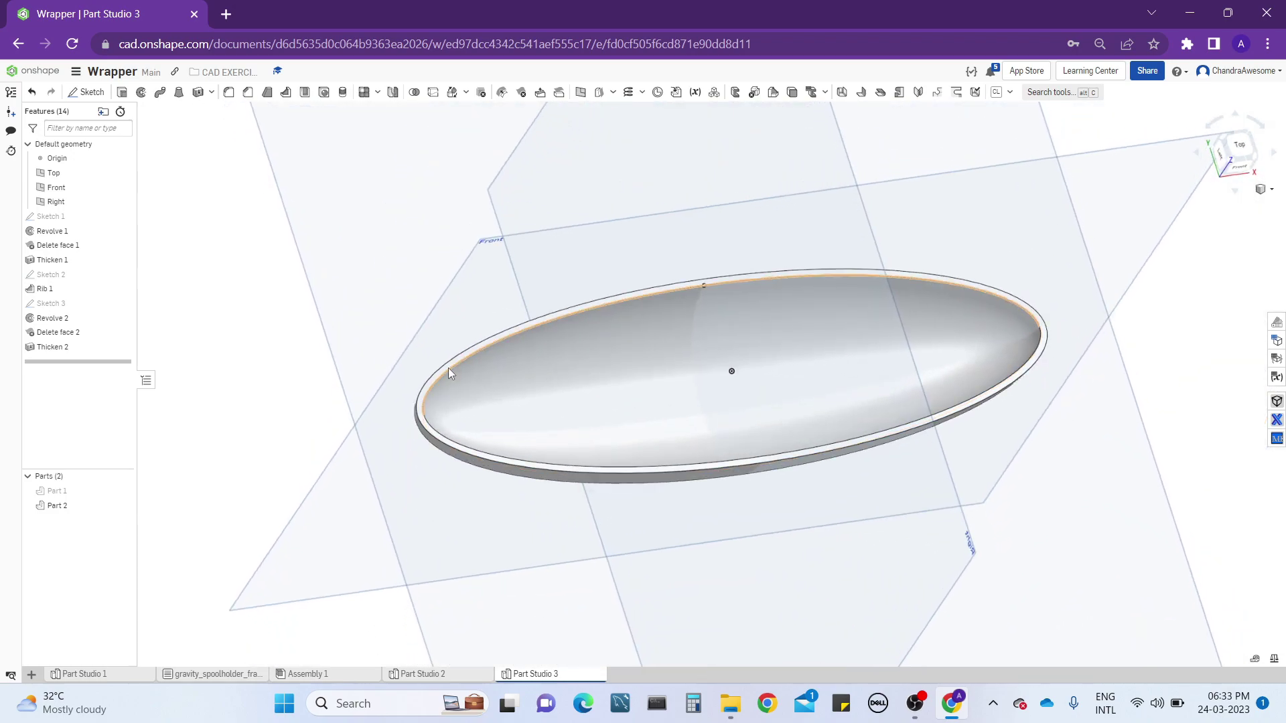
pyautogui.scroll(5, 448, 368)
pyautogui.scroll(-5, 473, 356)
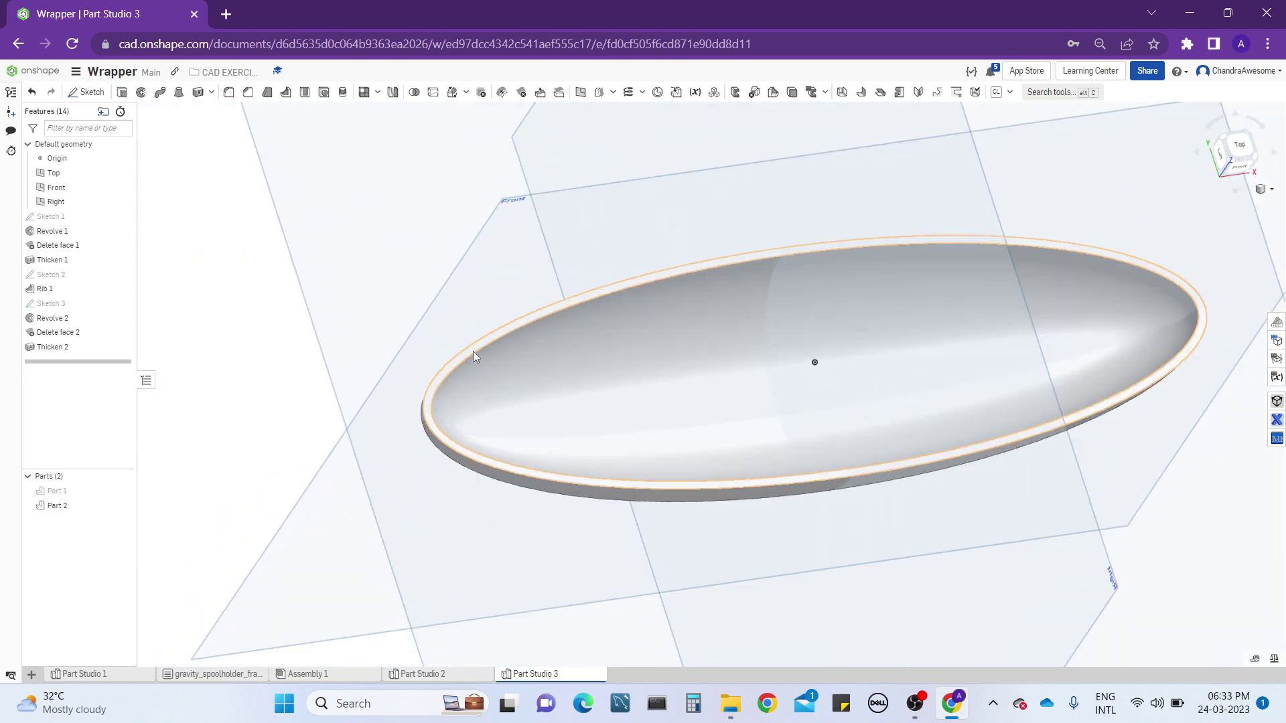
pyautogui.scroll(3, 471, 293)
pyautogui.moveTo(472, 357); pyautogui.dragTo(475, 302, button='right')
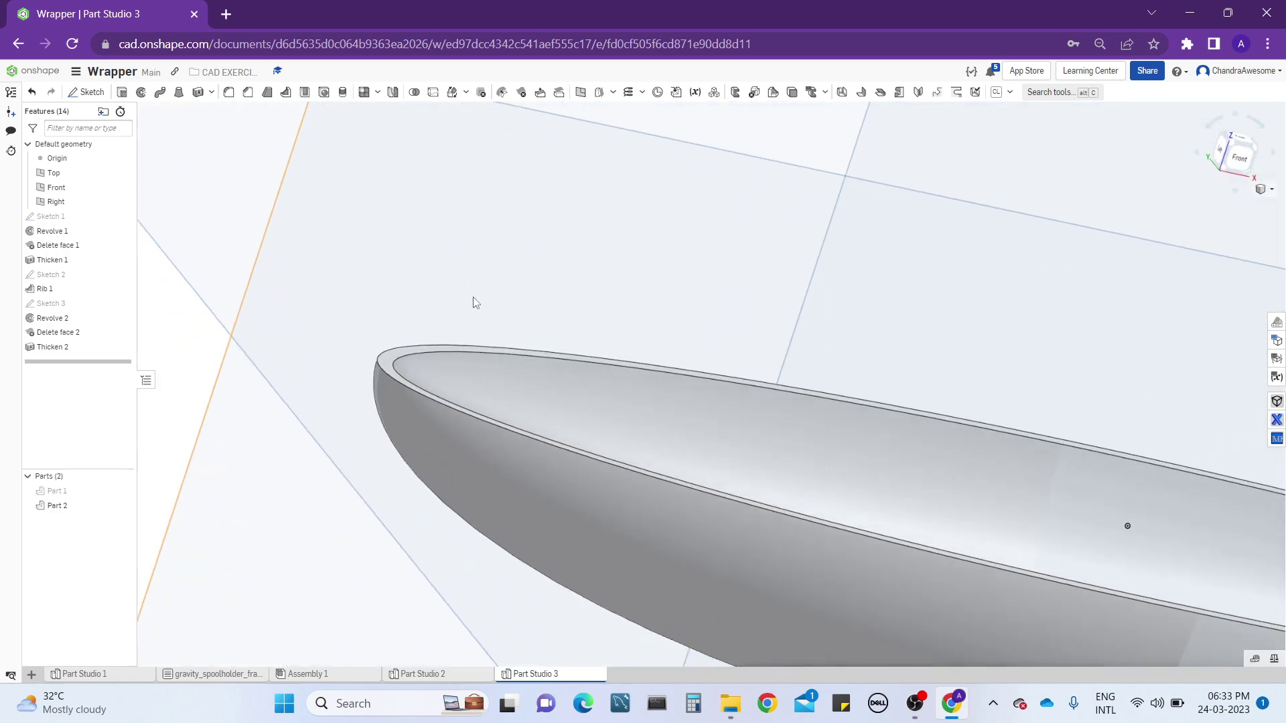
# - Search Google for 'wooden boats for sale' in a new browser tab
pyautogui.click(226, 14)
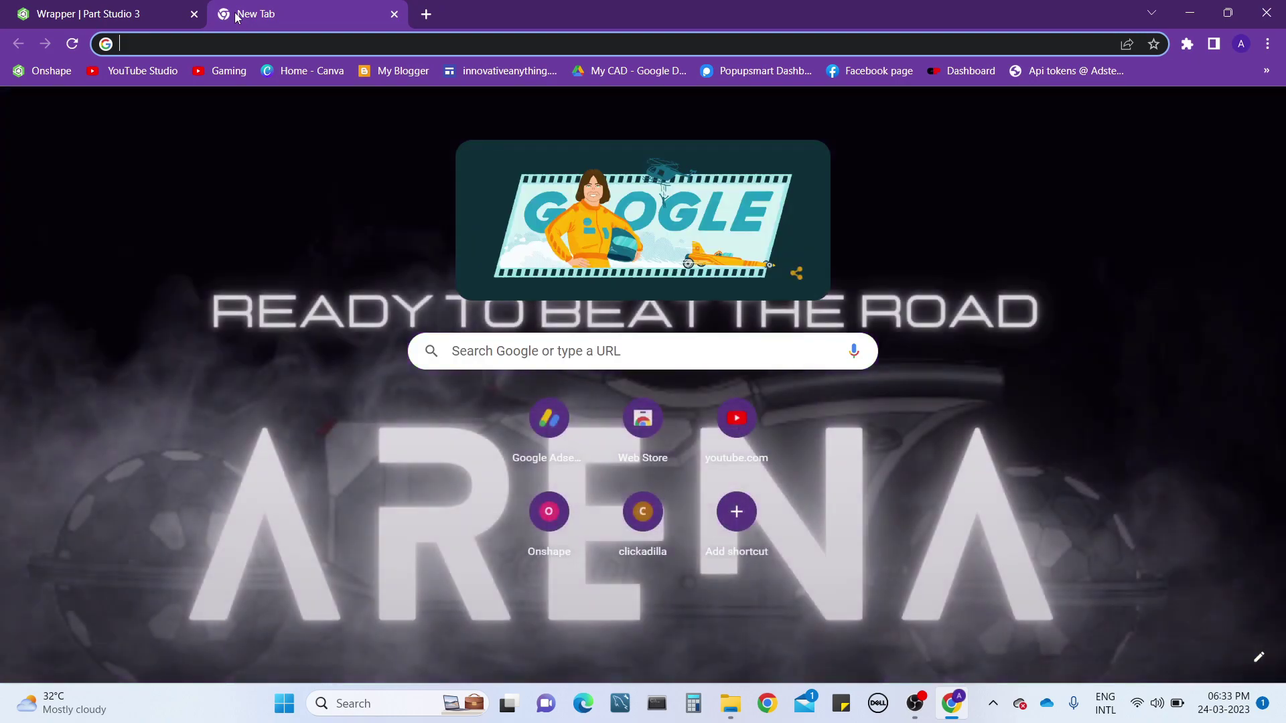
pyautogui.write('wioo')
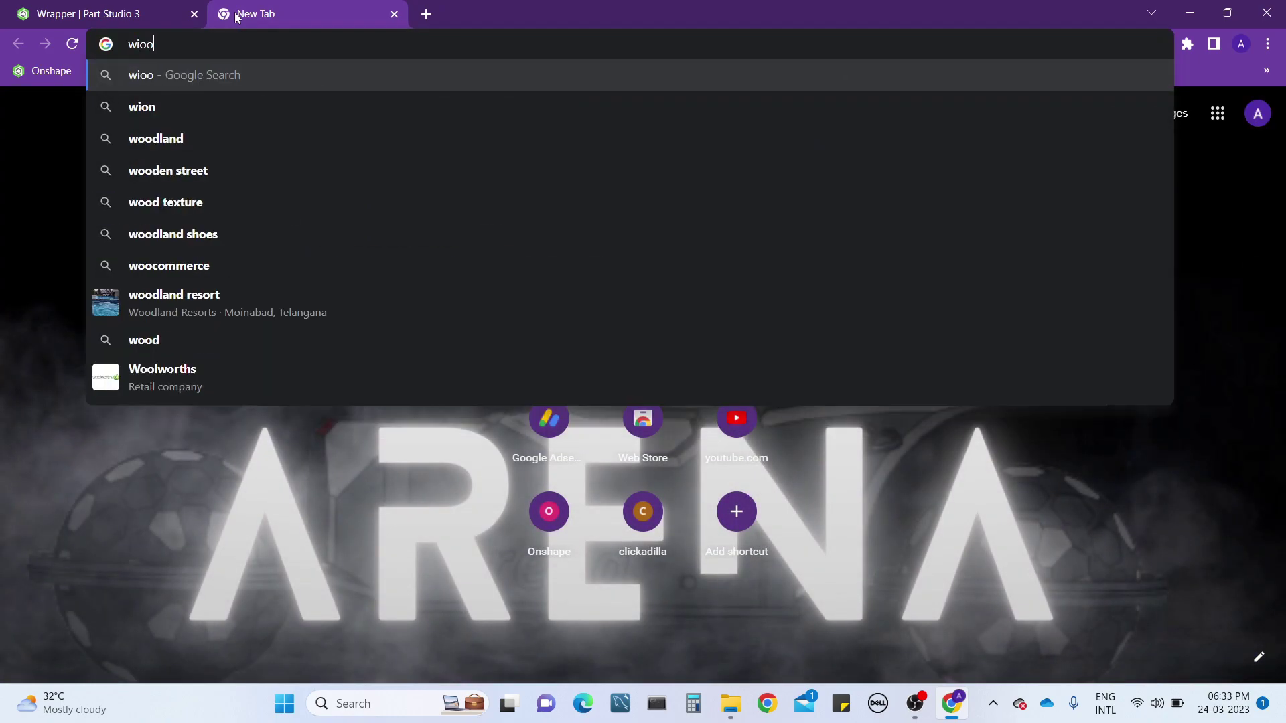
pyautogui.press('BackSpace')
pyautogui.press('BackSpace')
pyautogui.press('BackSpace')
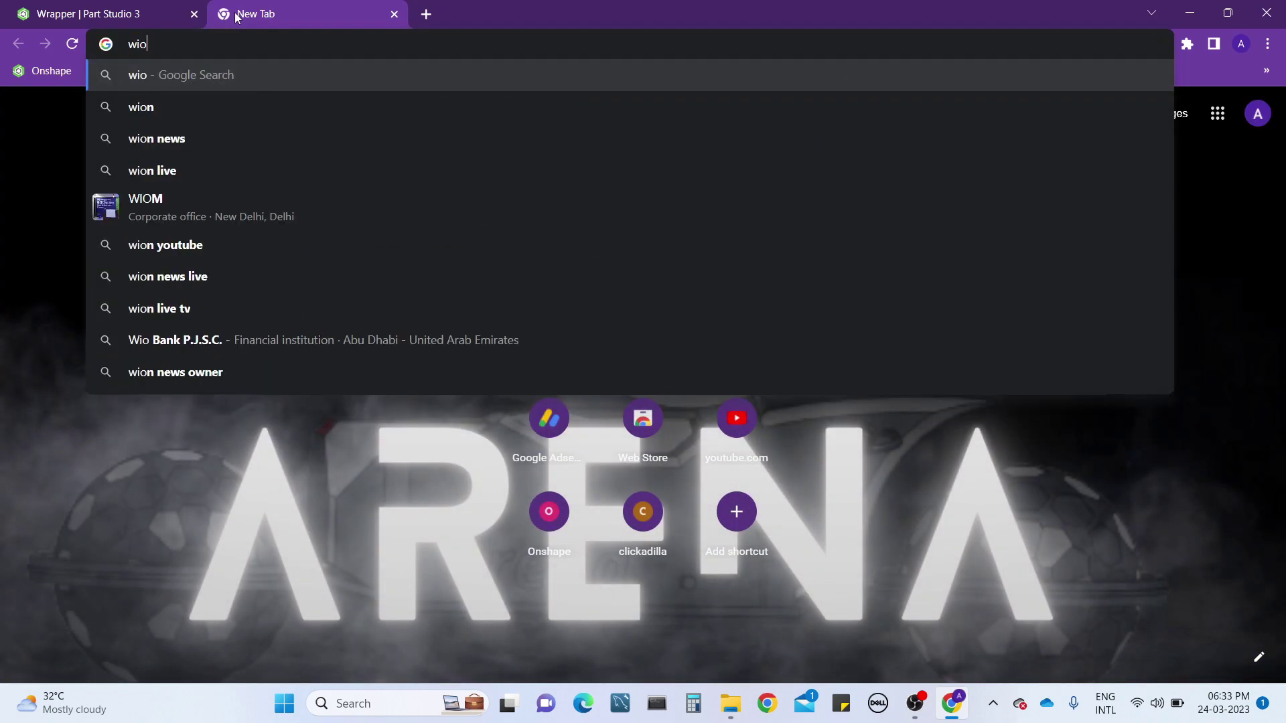
pyautogui.write('oode')
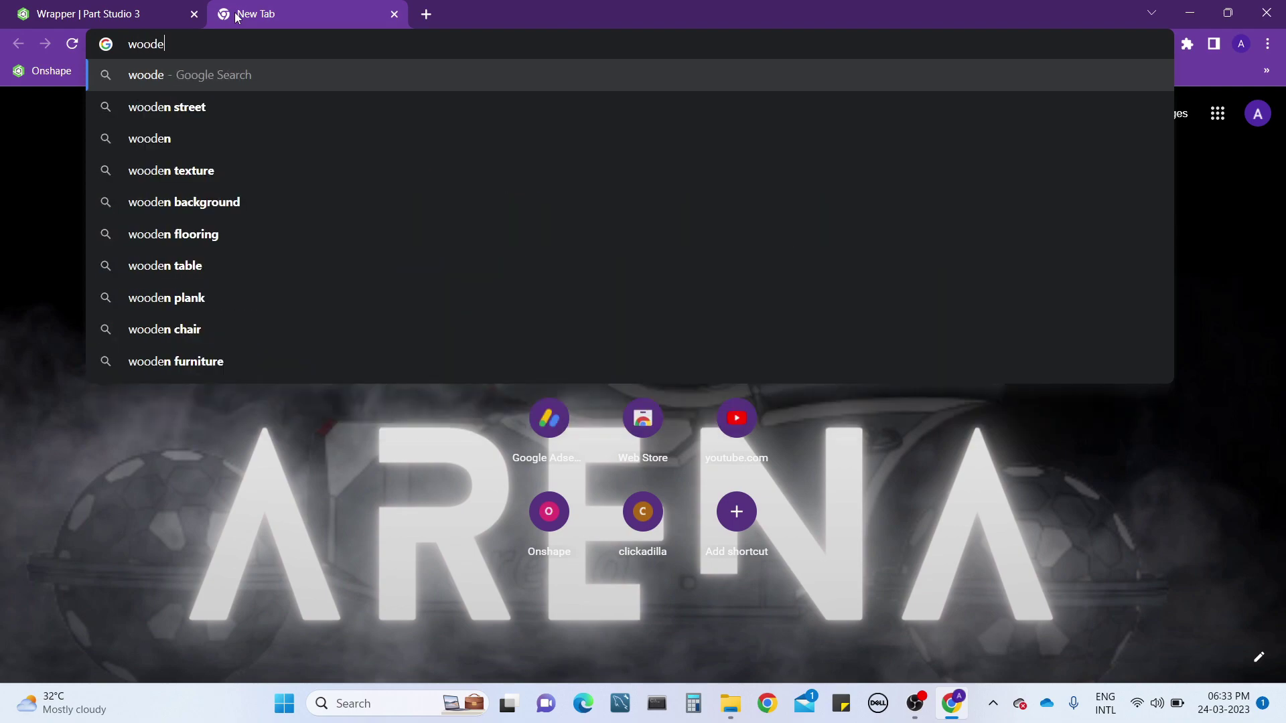
pyautogui.write('n riba')
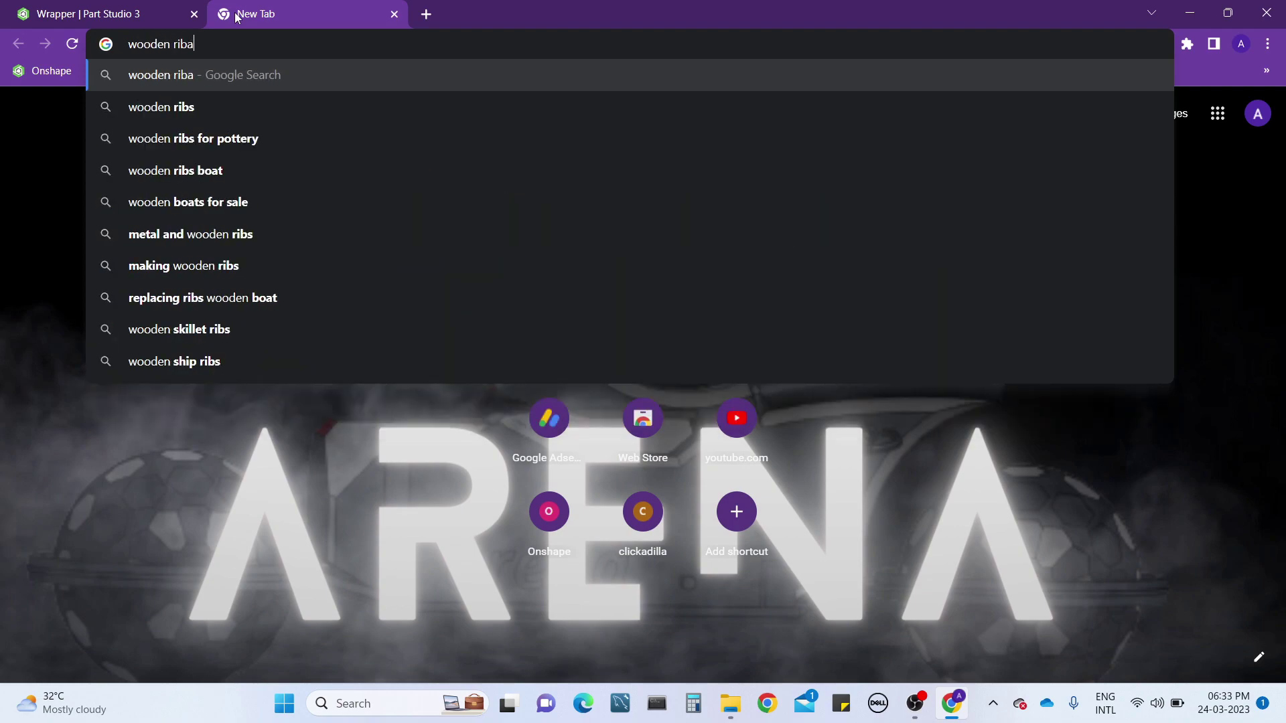
pyautogui.press('BackSpace')
pyautogui.write('a')
pyautogui.click(240, 205)
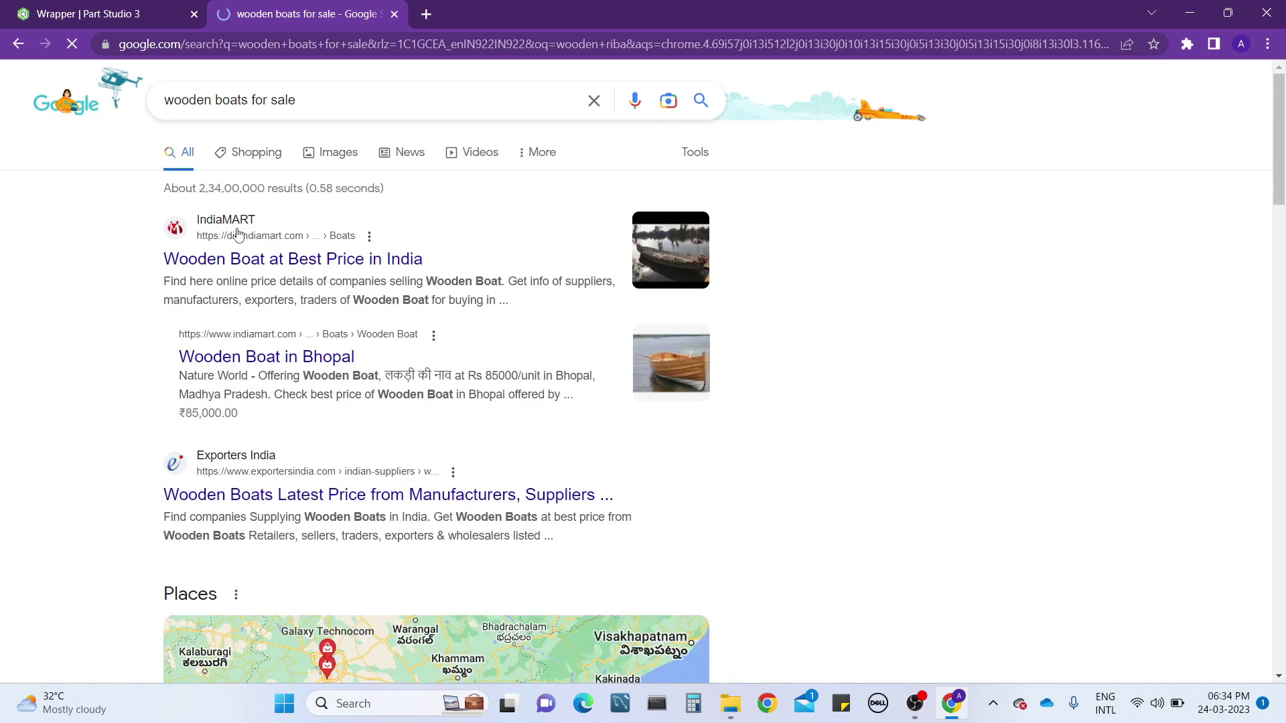
# - Browse the image results, then go back to the Onshape Part Studio 3 tab
pyautogui.click(354, 160)
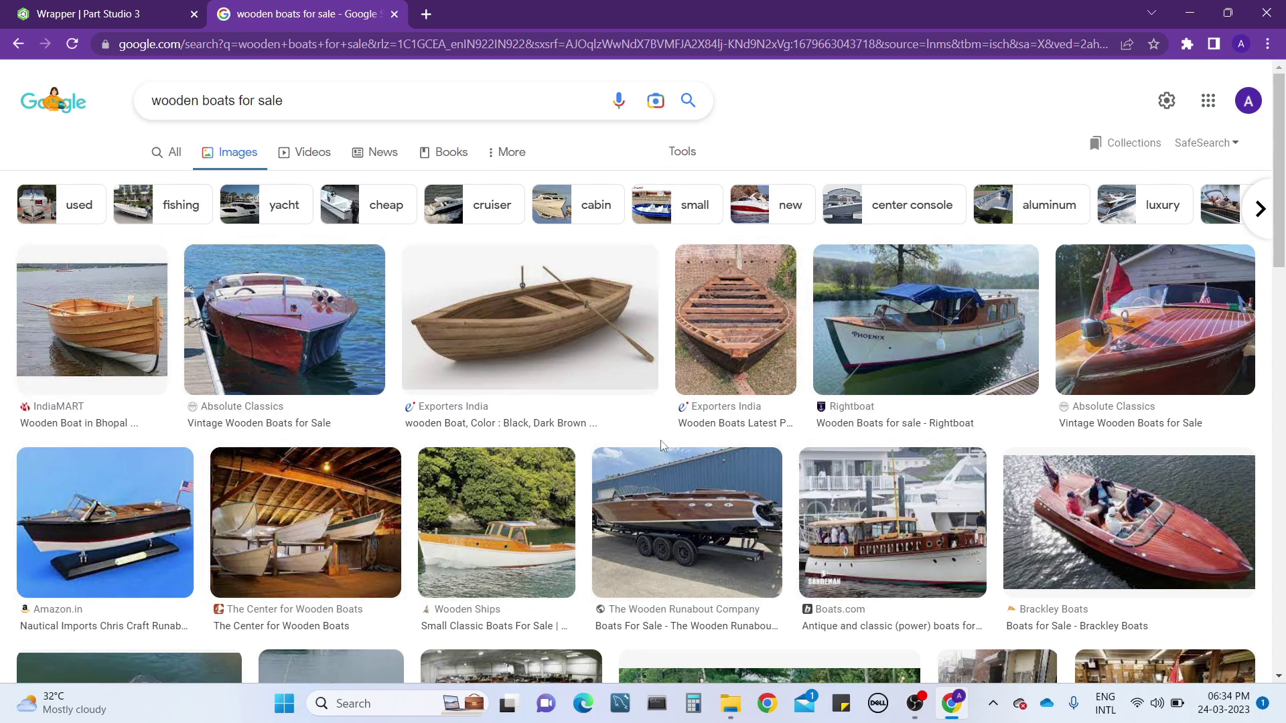
pyautogui.scroll(-5, 764, 301)
pyautogui.scroll(-1, 556, 456)
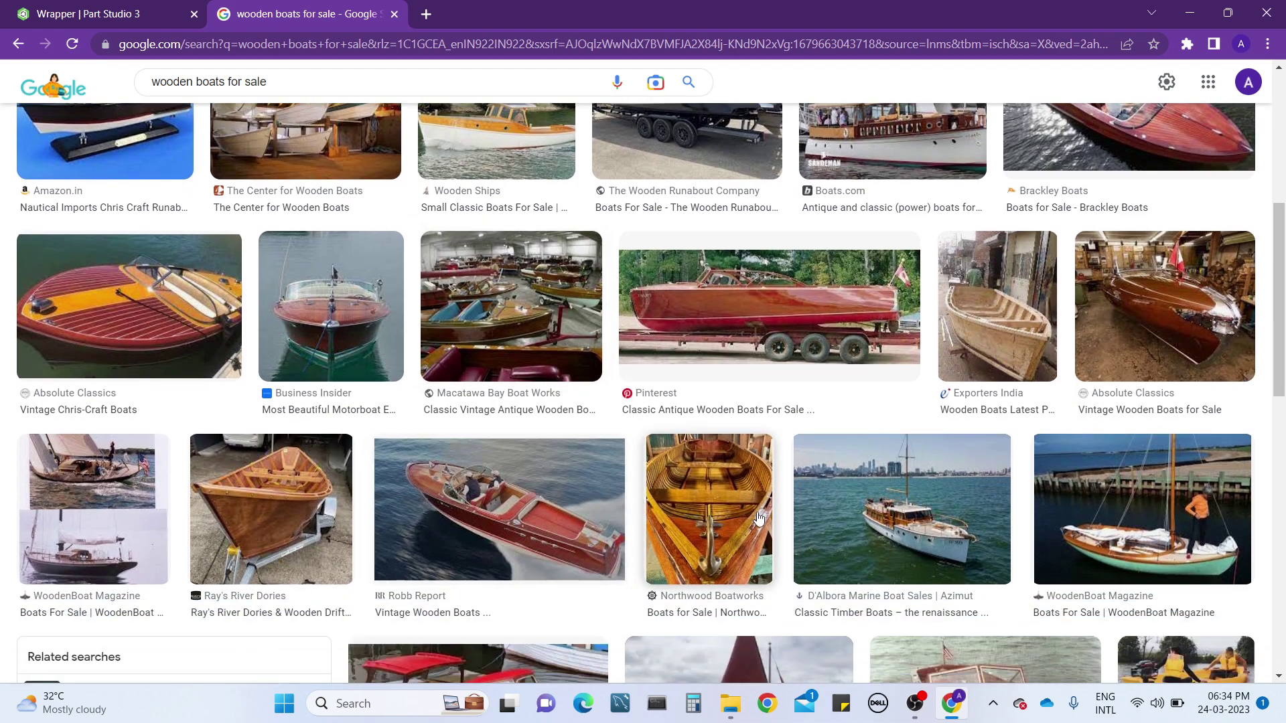
pyautogui.scroll(-1, 440, 519)
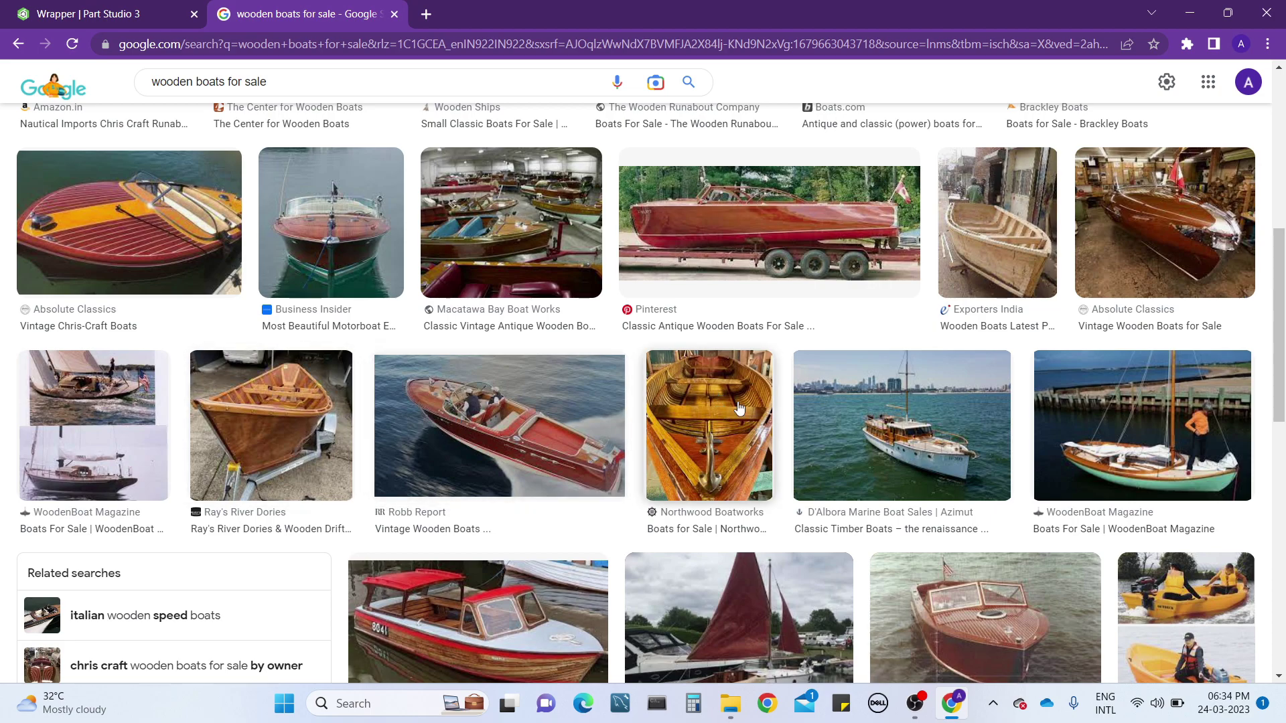
pyautogui.scroll(2, 738, 407)
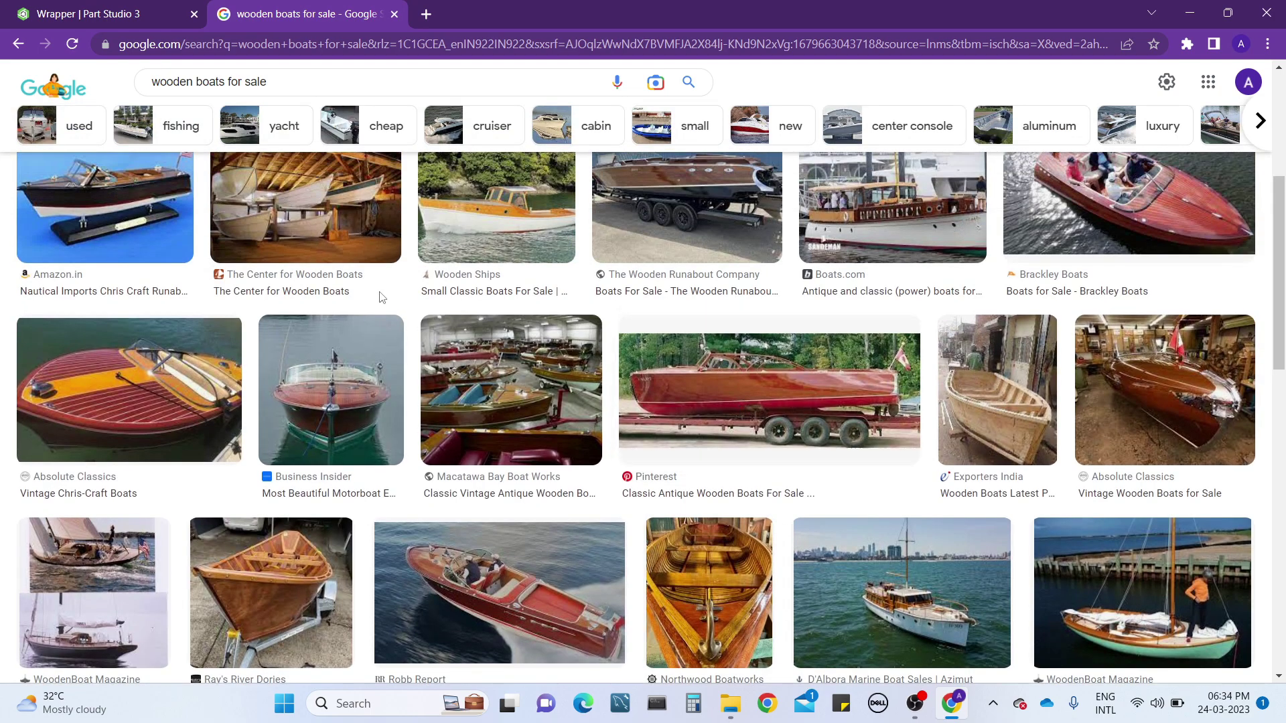
pyautogui.click(101, 13)
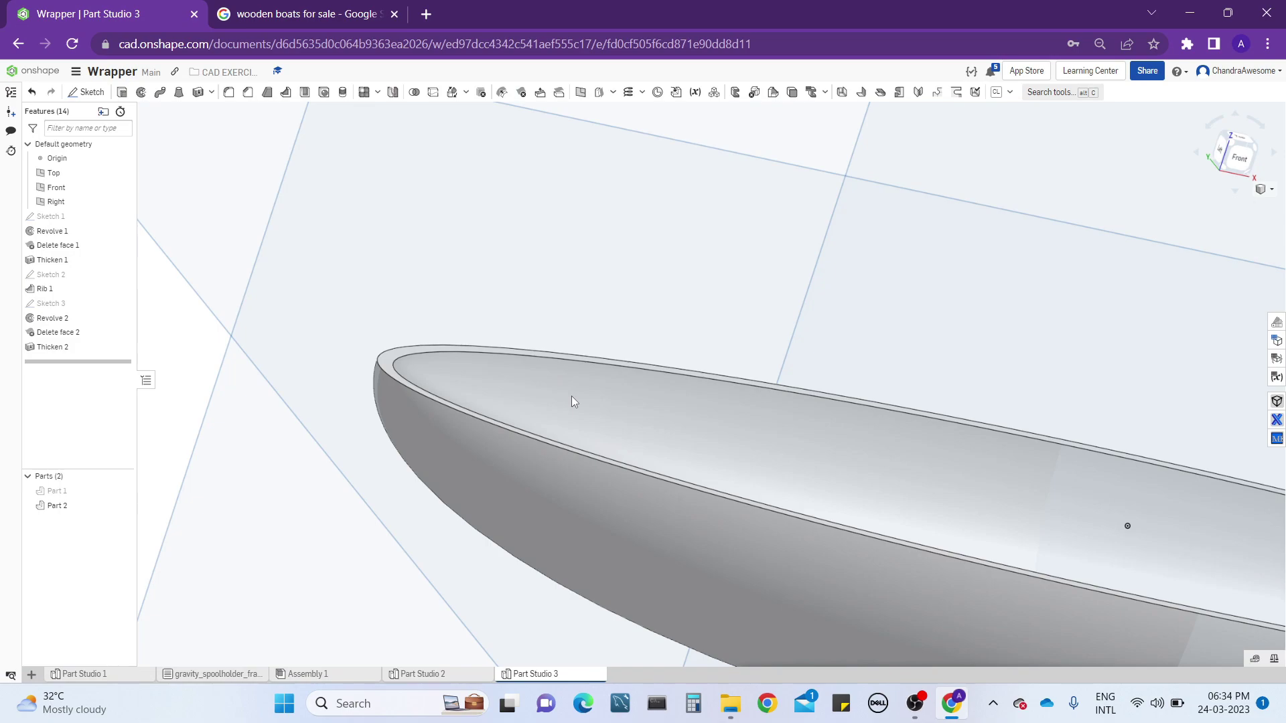
# - Create Plane 1 offset slightly below the Top plane at the hull rim
pyautogui.moveTo(572, 396); pyautogui.dragTo(686, 422, button='right')
pyautogui.scroll(-5, 304, 339)
pyautogui.moveTo(301, 379); pyautogui.dragTo(310, 347, button='right')
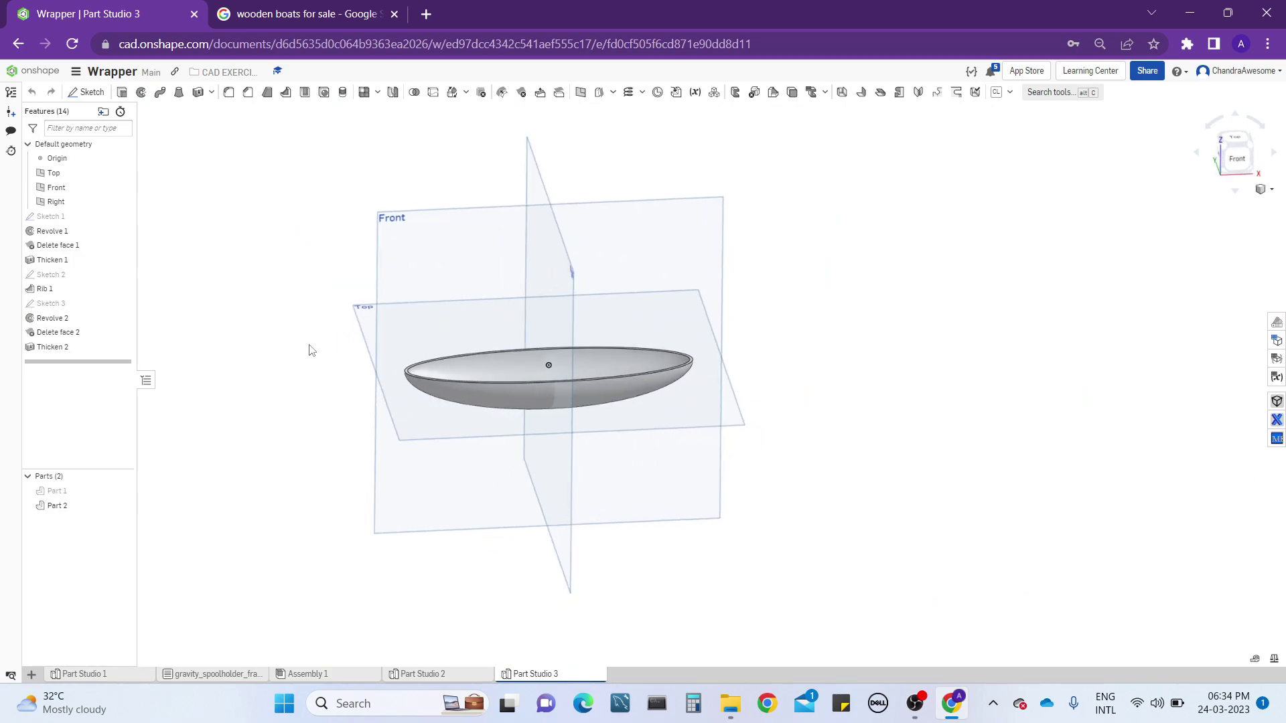
pyautogui.scroll(2, 373, 327)
pyautogui.click(373, 327)
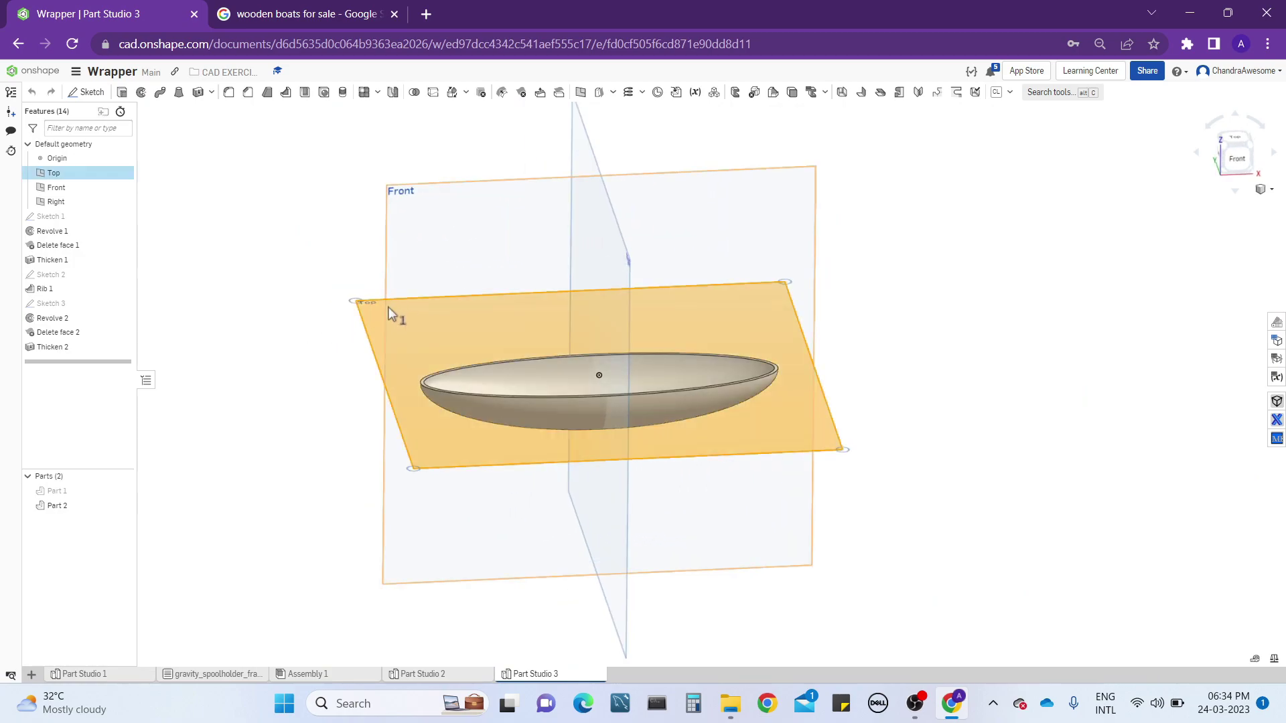
pyautogui.rightClick(368, 313)
pyautogui.click(404, 339)
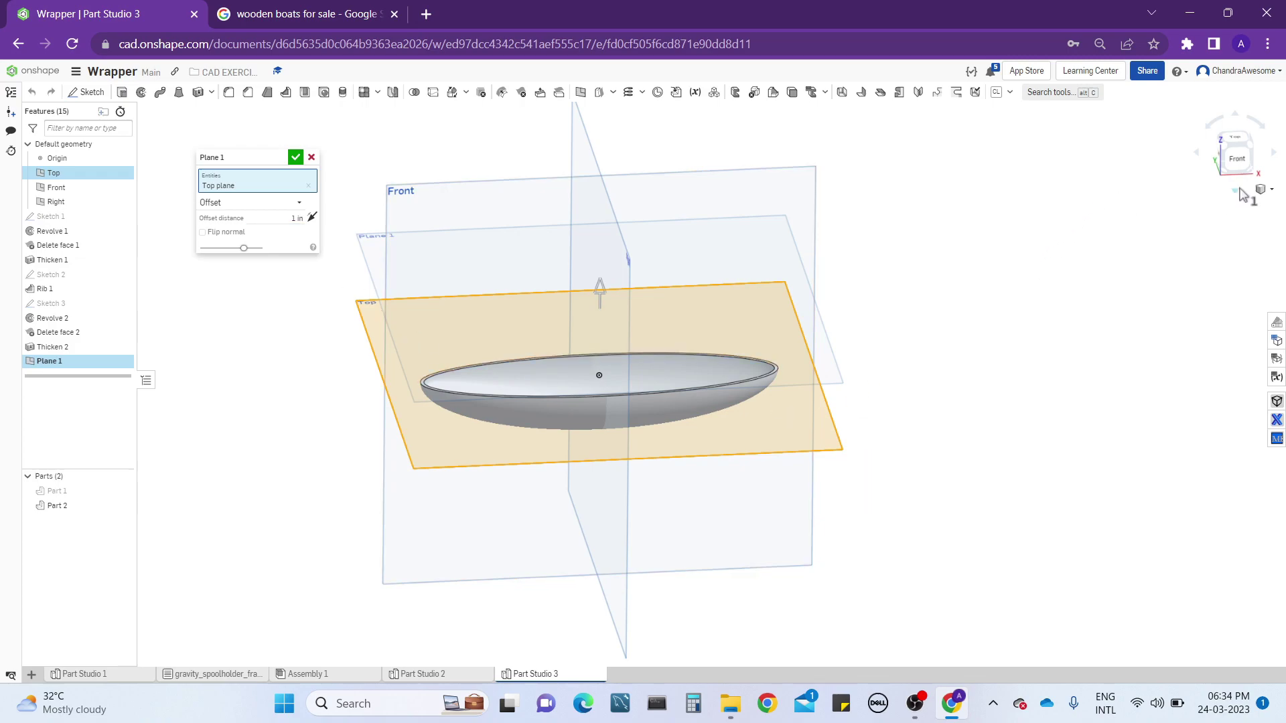
pyautogui.click(1236, 158)
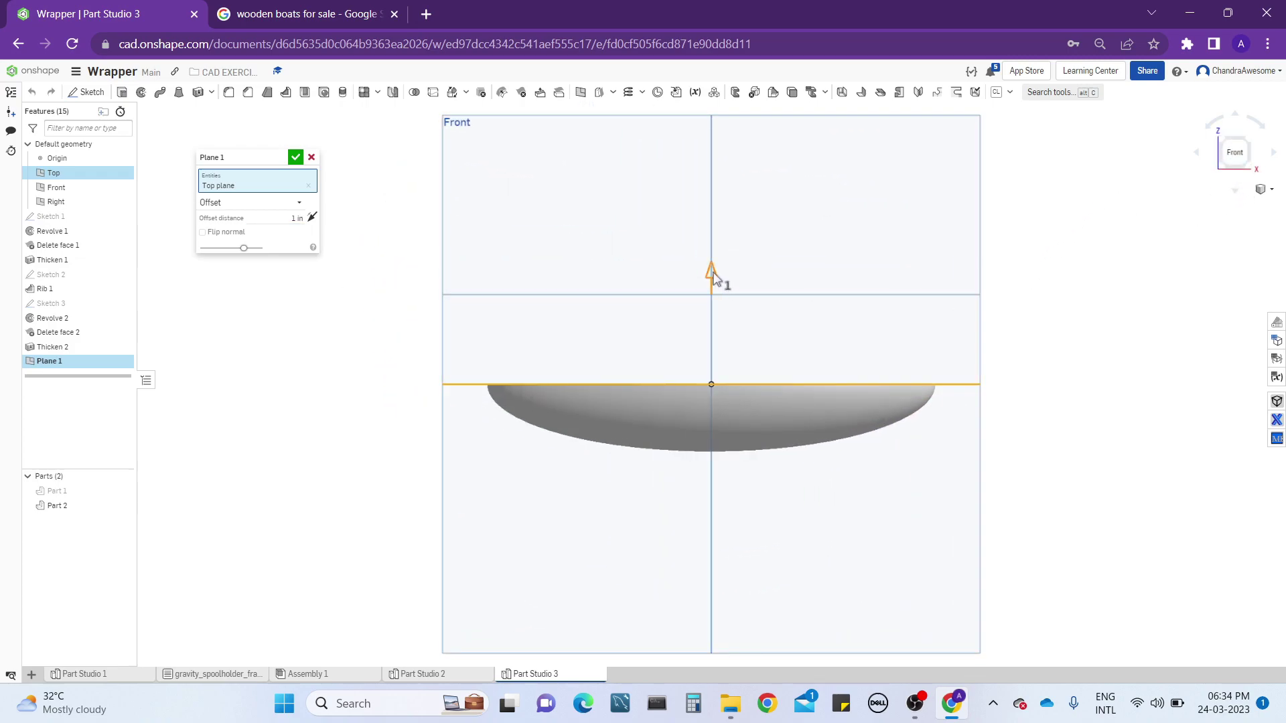
pyautogui.moveTo(714, 276); pyautogui.dragTo(721, 377)
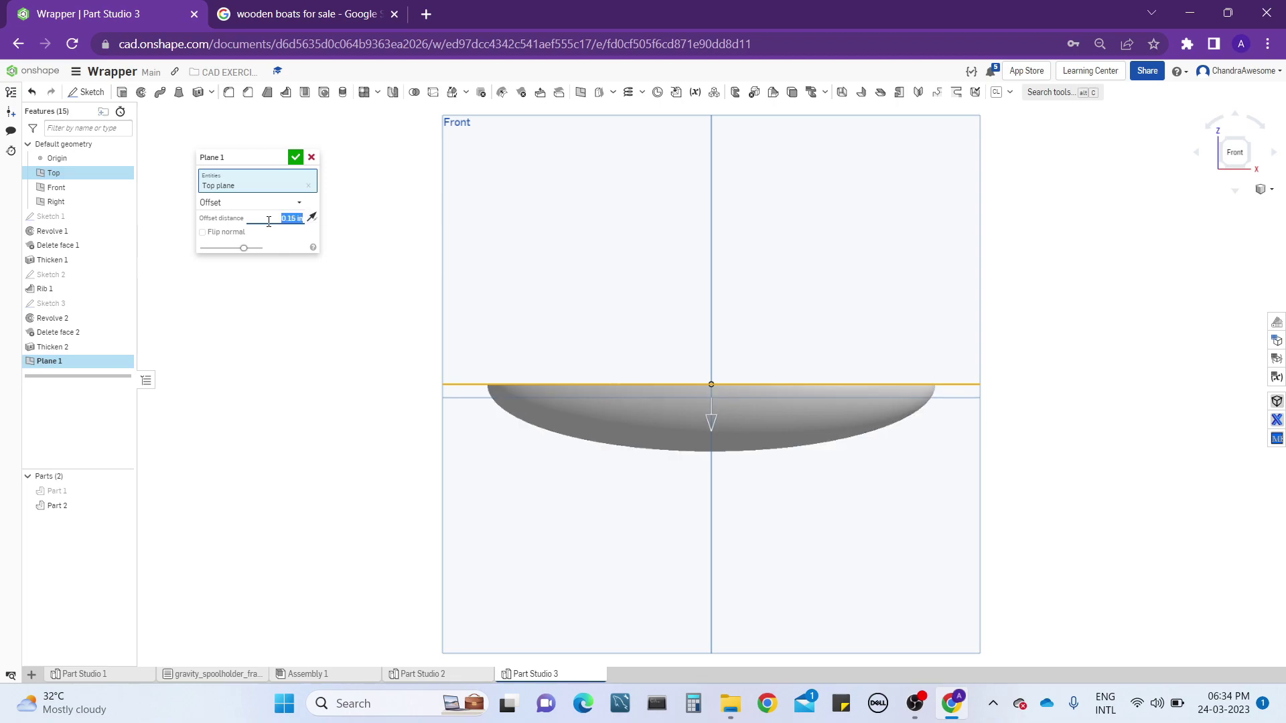
pyautogui.click(295, 157)
# - Select Plane 1 and view it straight down from the top
pyautogui.moveTo(364, 406); pyautogui.dragTo(368, 450, button='right')
pyautogui.click(393, 440)
pyautogui.moveTo(338, 344); pyautogui.dragTo(429, 375, button='right')
pyautogui.click(1241, 143)
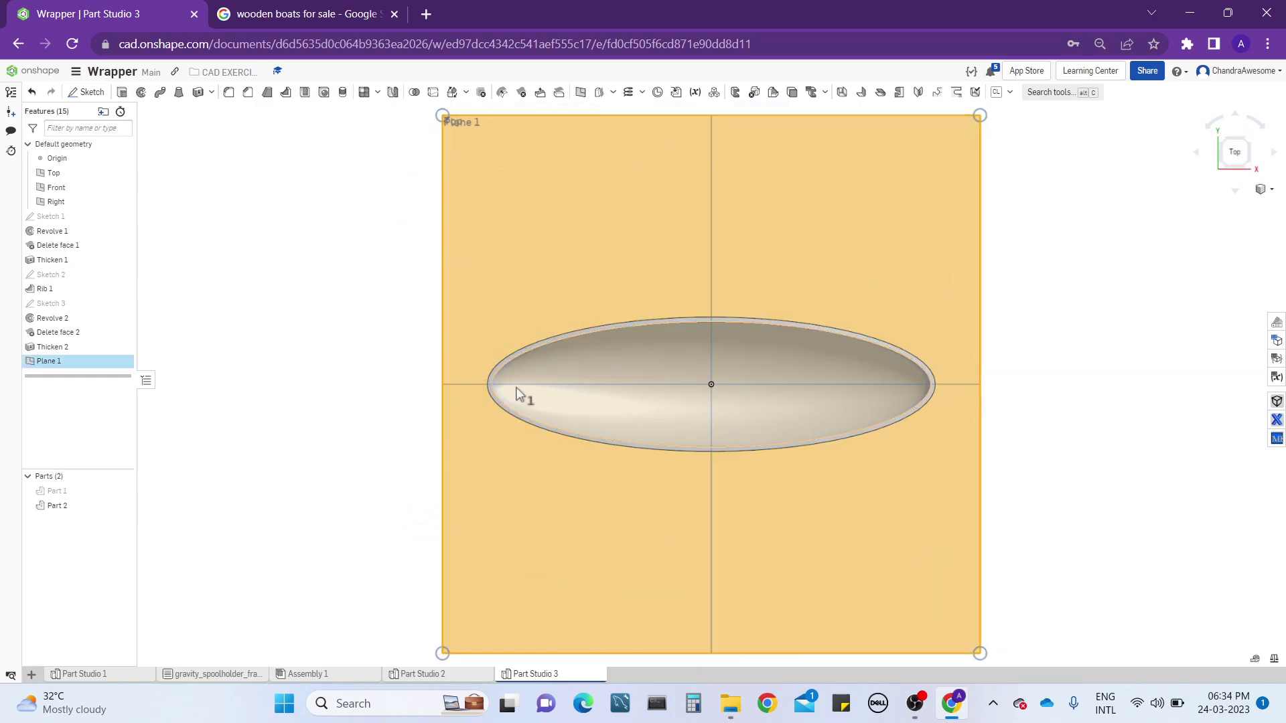
# - Start a sketch on Plane 1 and draw a centre line from the hull centre to its bottom edge
pyautogui.click(90, 91)
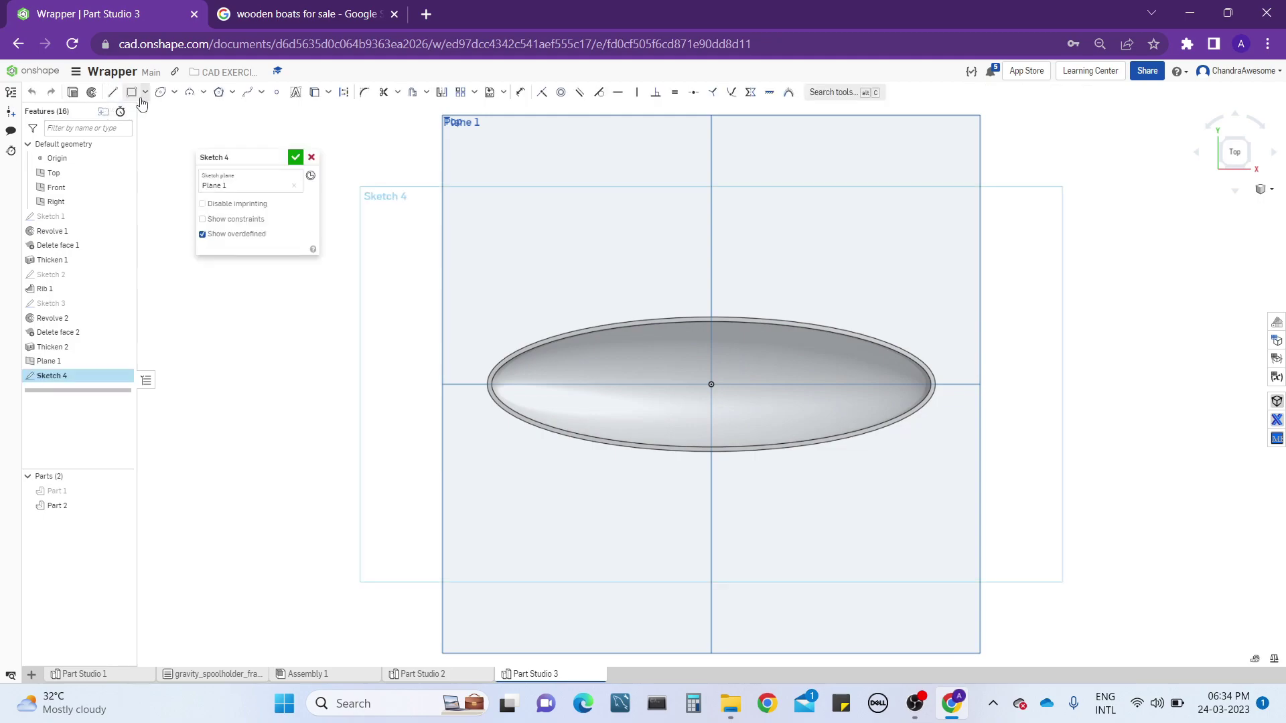
pyautogui.scroll(5, 801, 352)
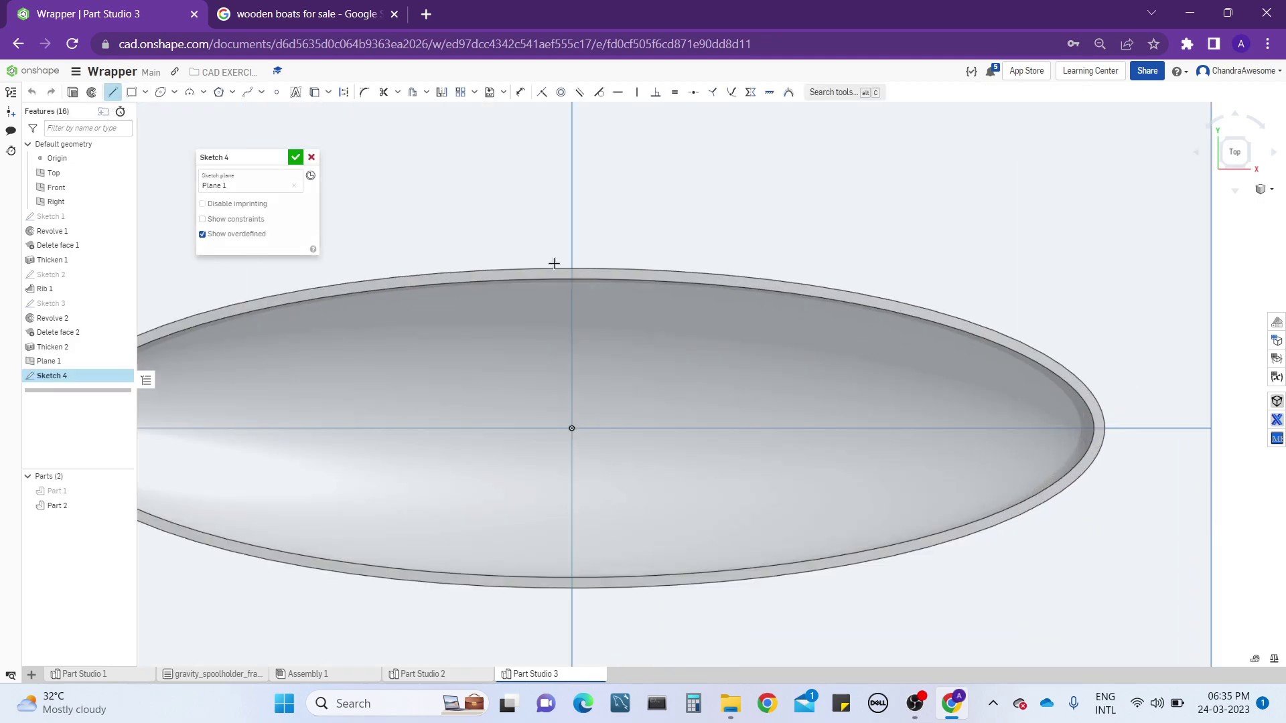
pyautogui.click(571, 427)
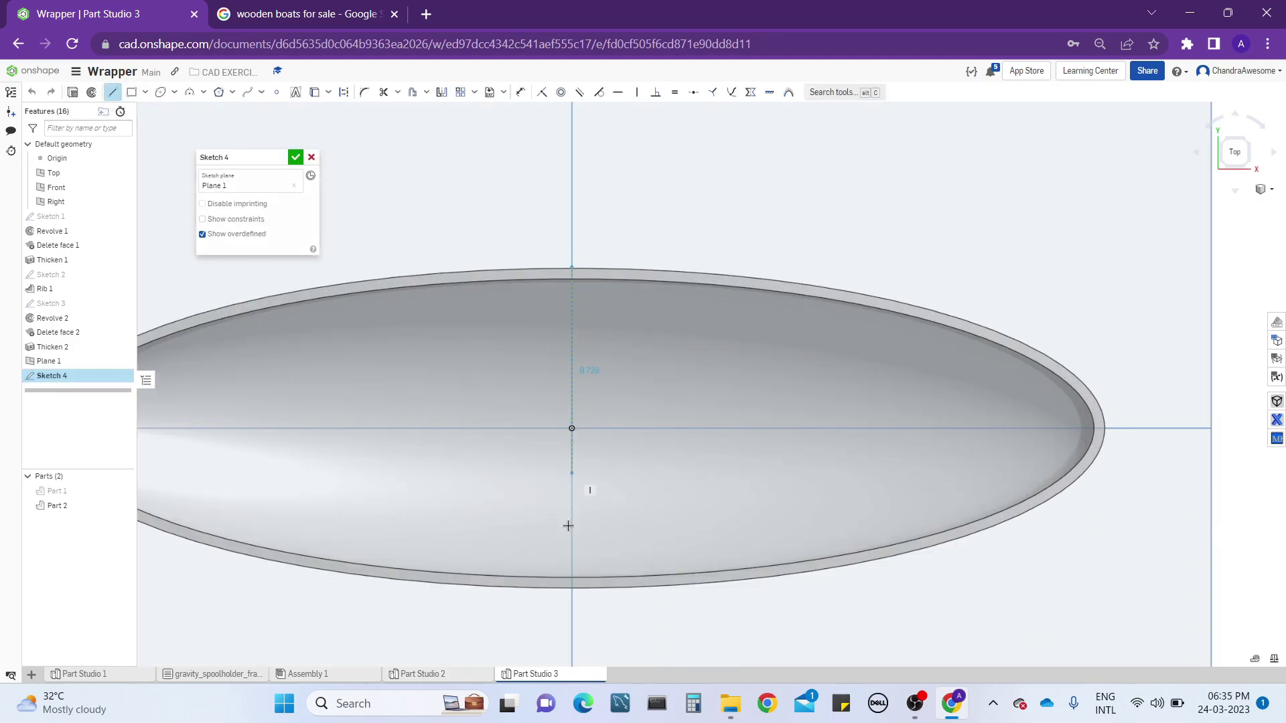
pyautogui.click(573, 588)
pyautogui.scroll(-2, 572, 587)
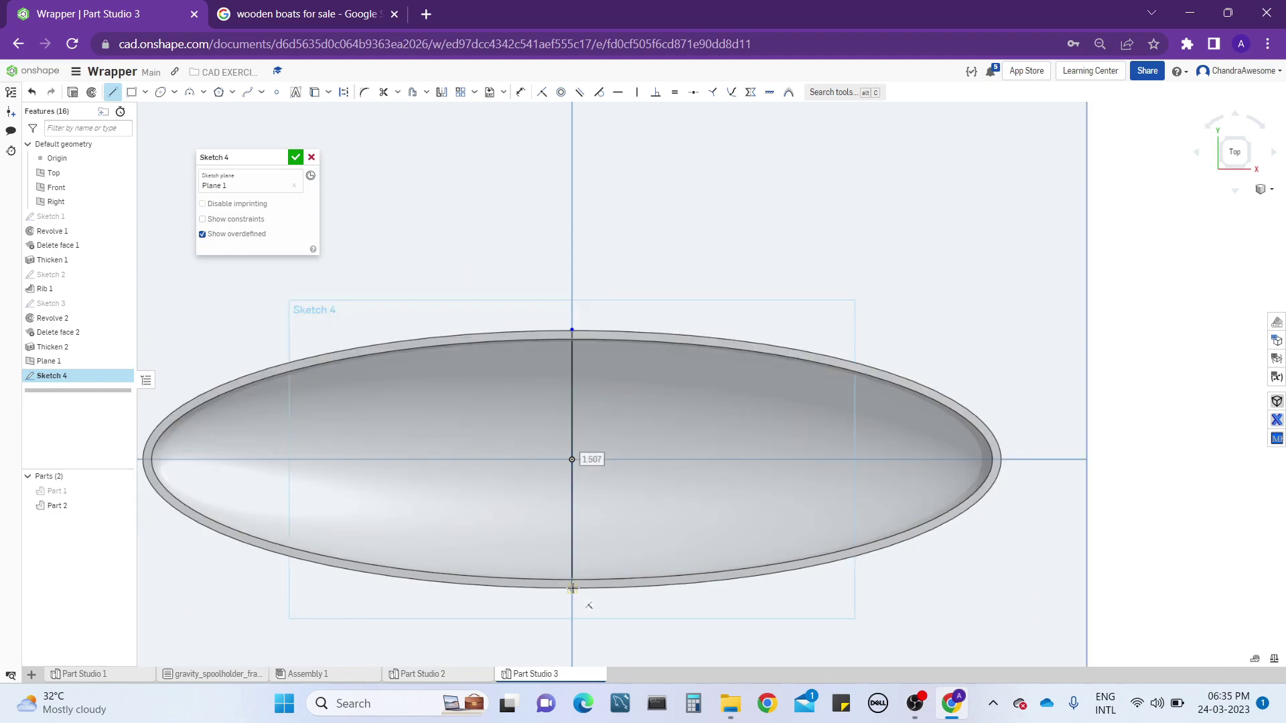
# - Project the hull rim edges into the sketch and constrain the centre line's end onto the rim
pyautogui.press('Escape')
pyautogui.click(314, 92)
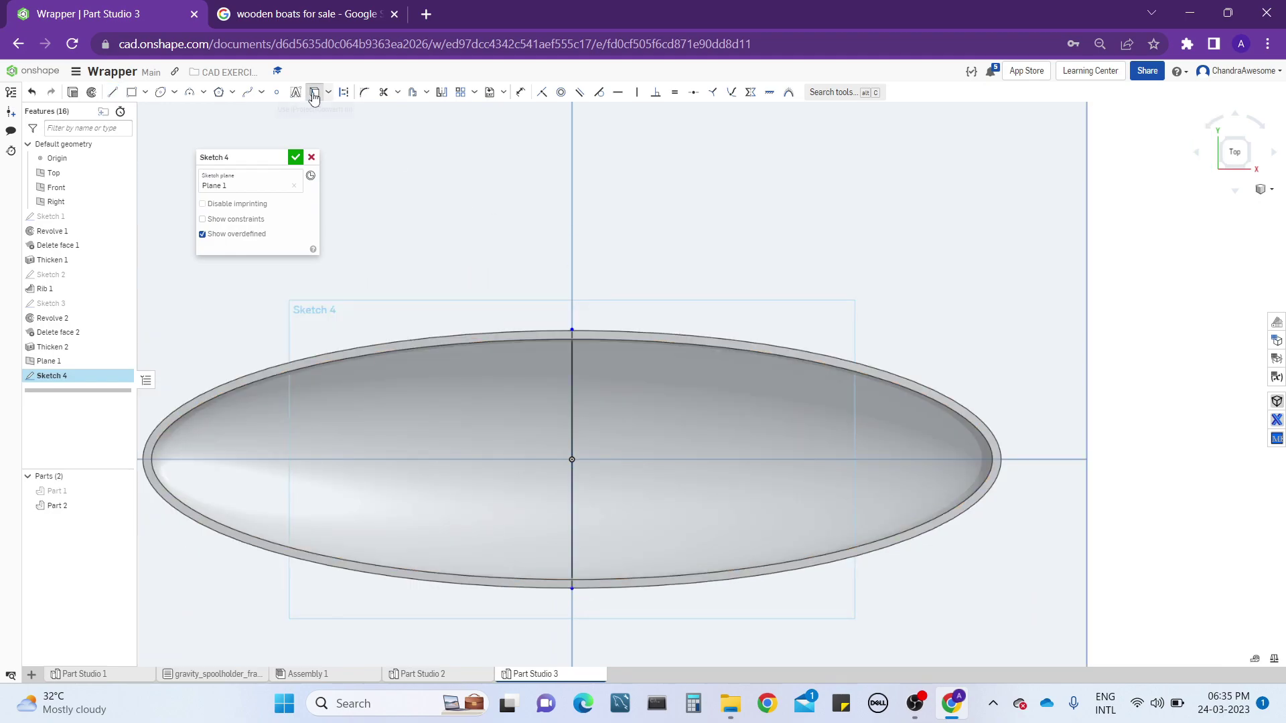
pyautogui.click(496, 333)
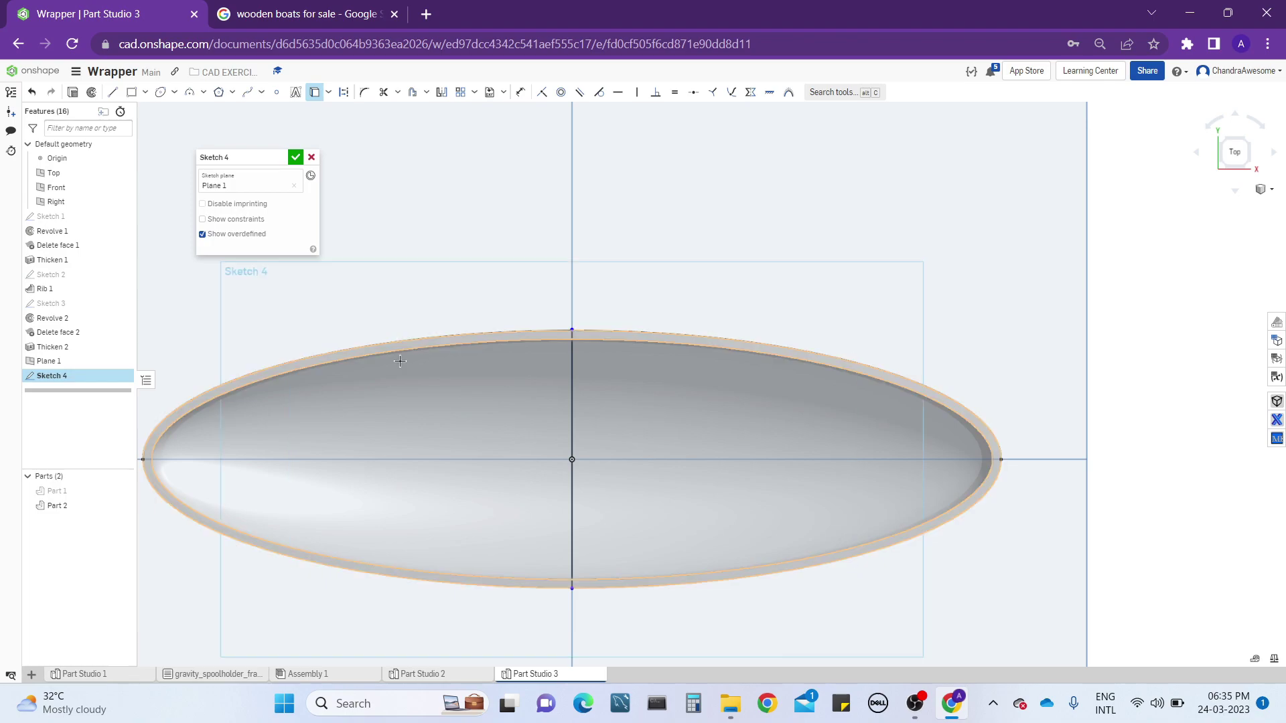
pyautogui.click(314, 563)
pyautogui.moveTo(459, 312); pyautogui.dragTo(510, 313, button='middle')
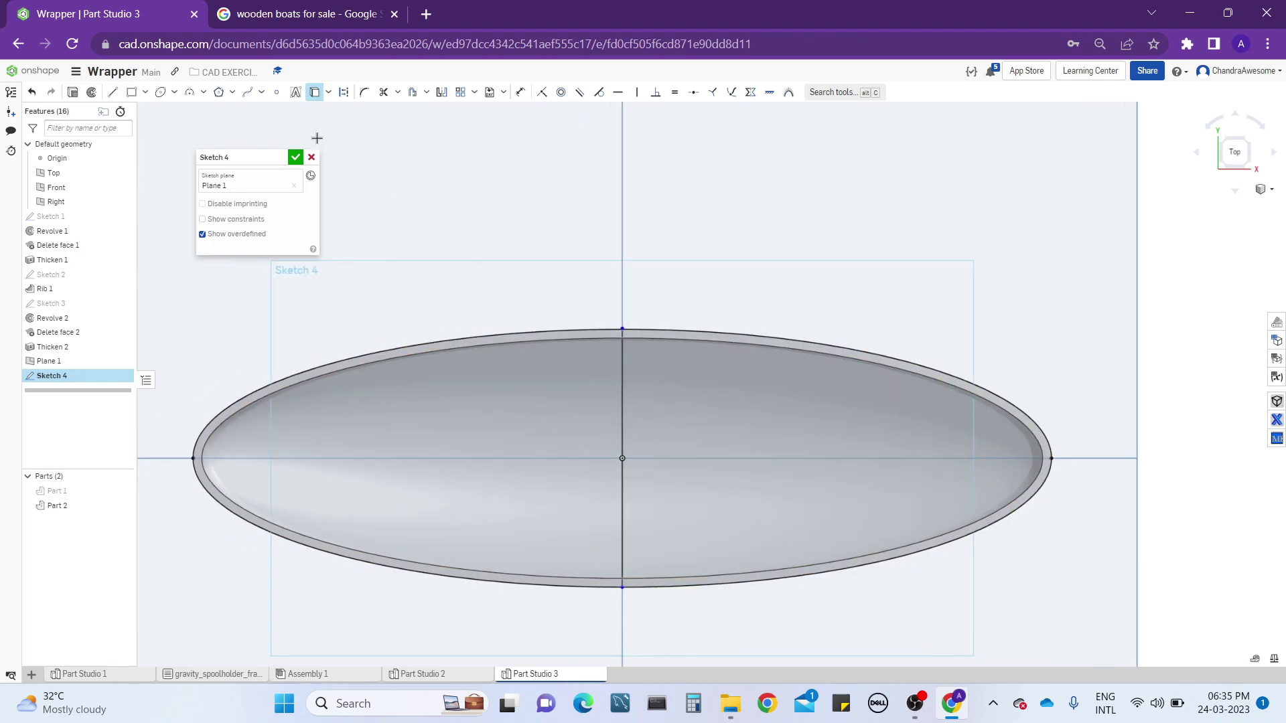
pyautogui.click(314, 93)
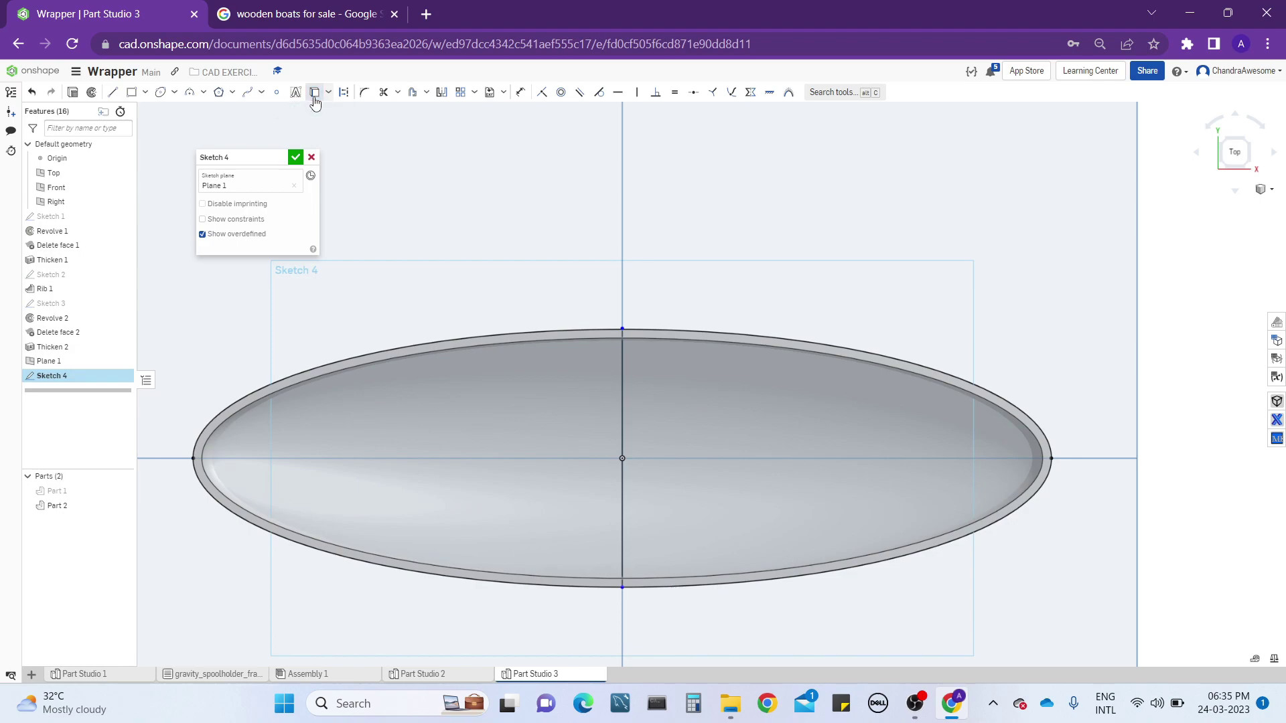
pyautogui.click(627, 331)
pyautogui.click(541, 93)
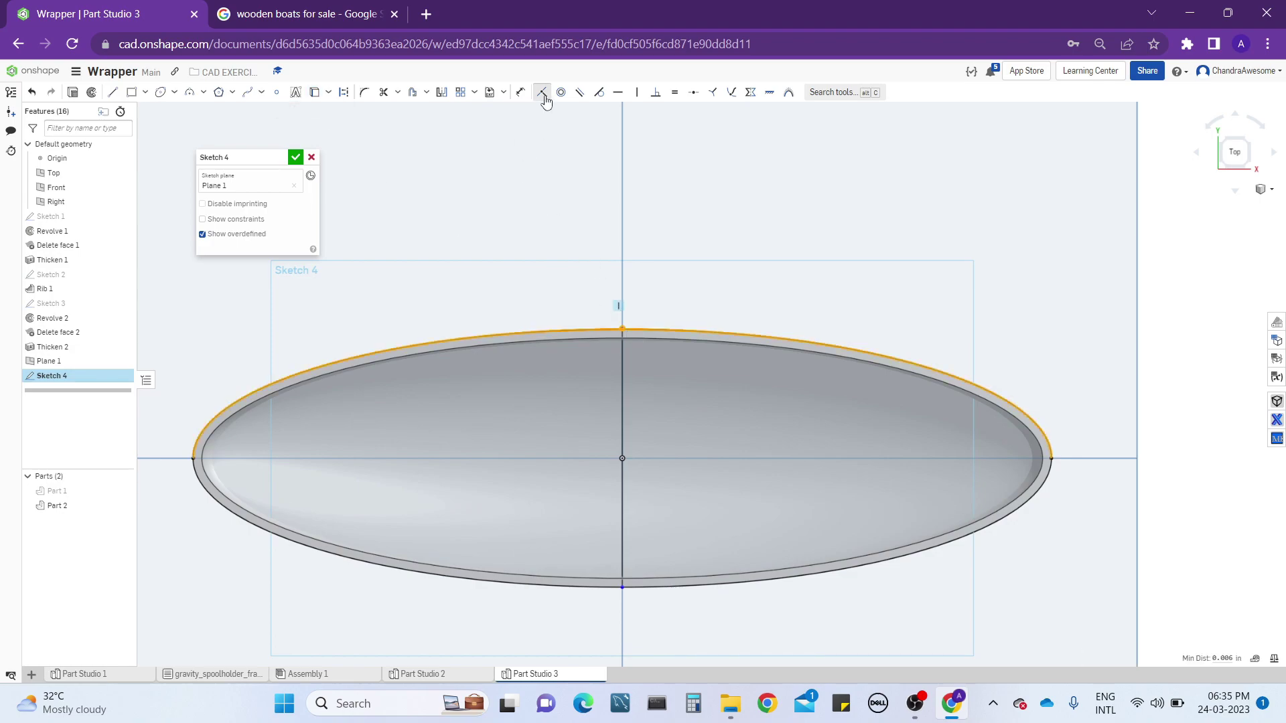
pyautogui.click(631, 577)
pyautogui.click(634, 588)
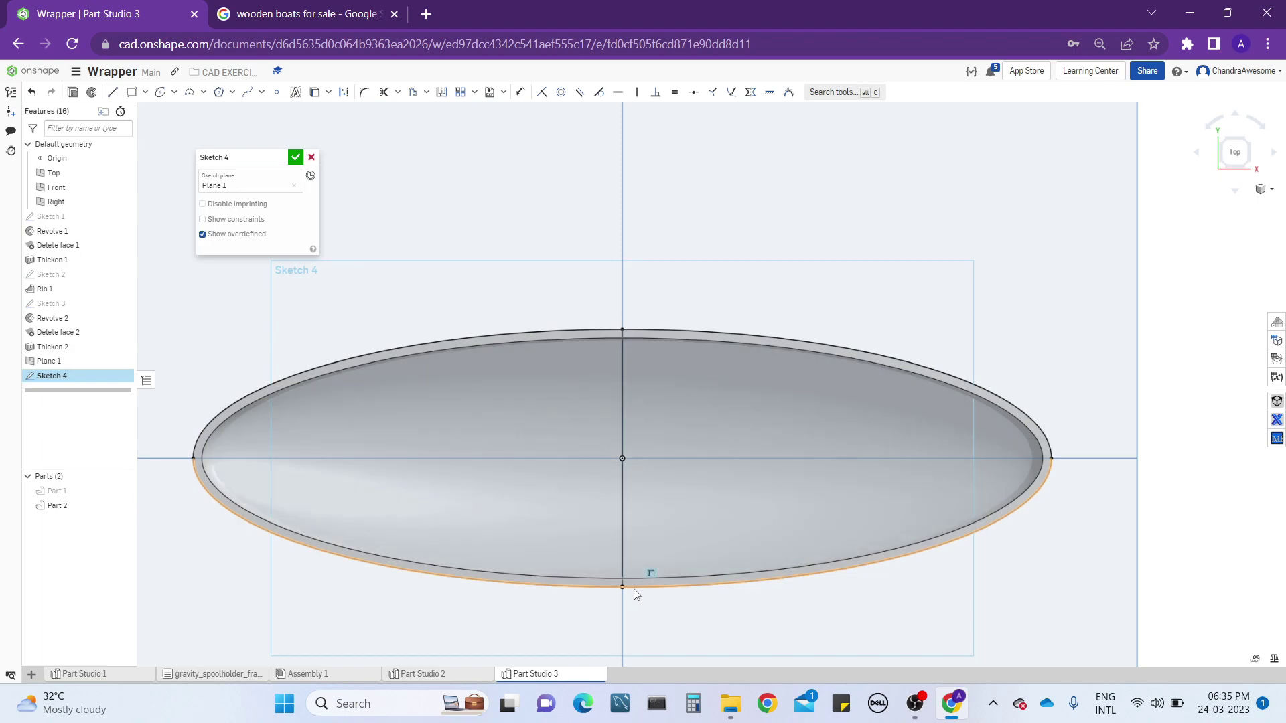
pyautogui.click(542, 94)
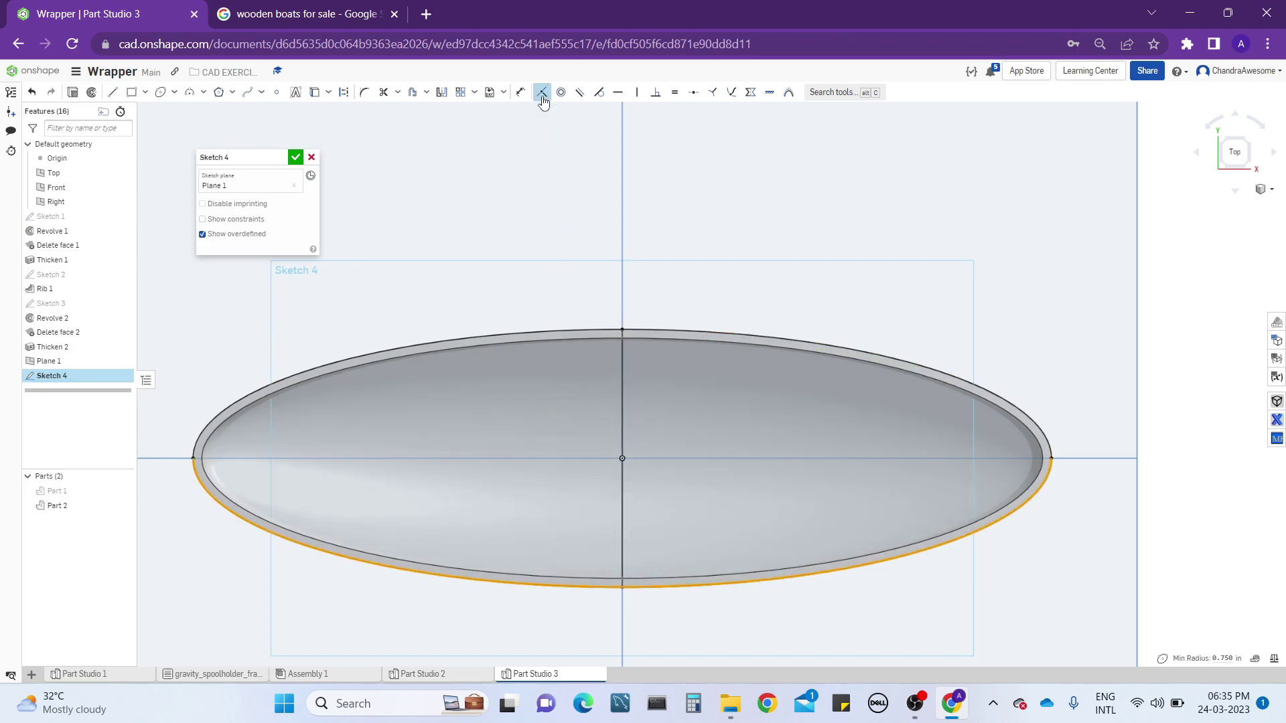
# - Draw three vertical rib lines left of the centre line across the hull
pyautogui.press('l')
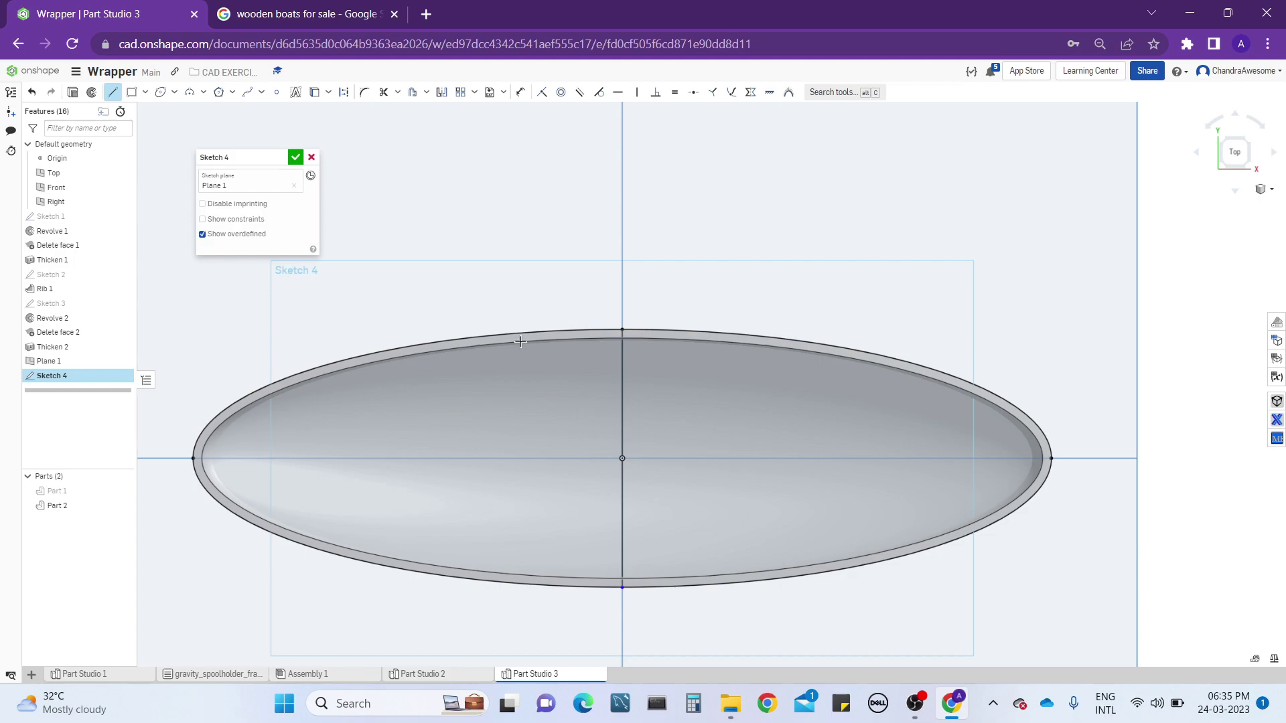
pyautogui.moveTo(520, 419); pyautogui.dragTo(522, 583)
pyautogui.press('Escape')
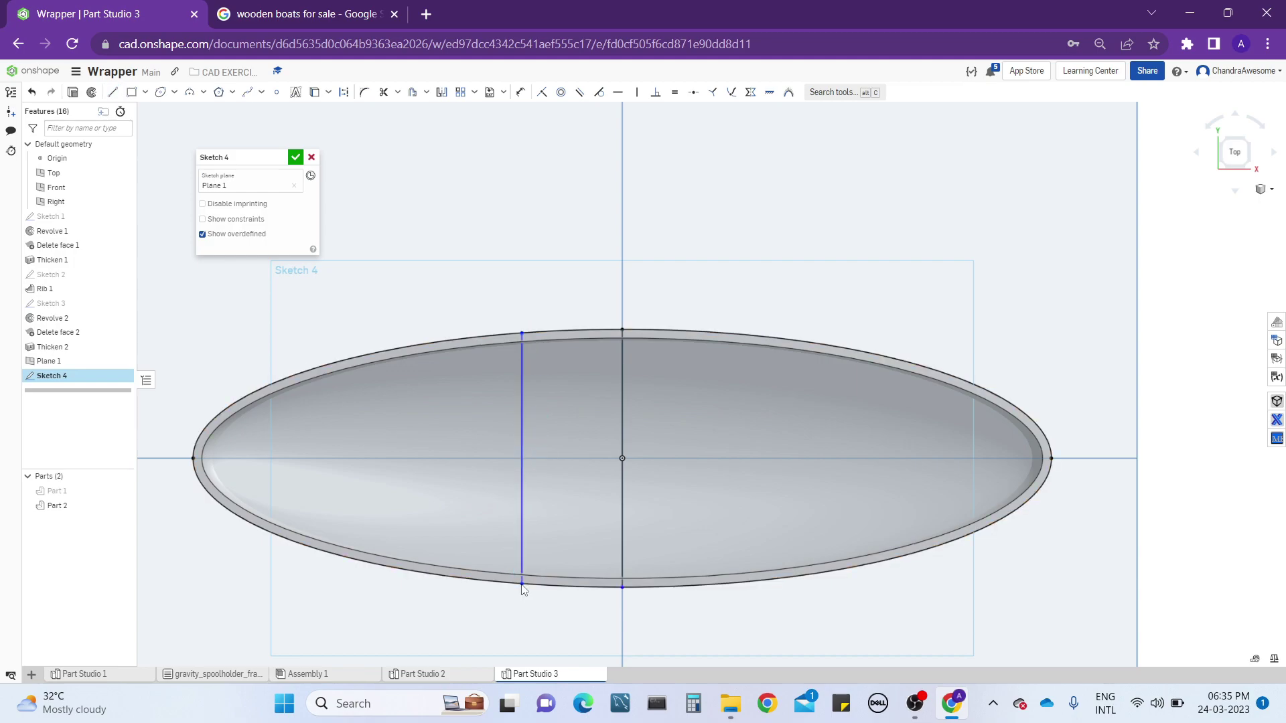
pyautogui.press('l')
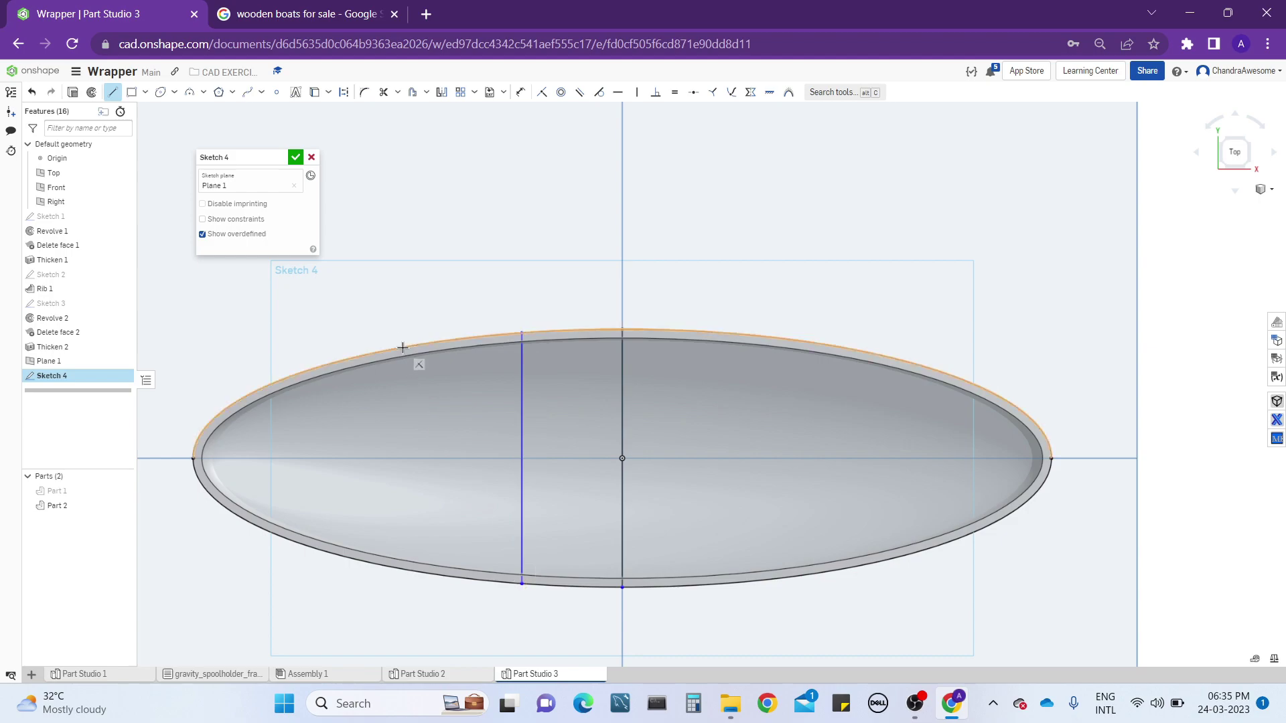
pyautogui.moveTo(403, 348); pyautogui.dragTo(402, 569)
pyautogui.press('Escape')
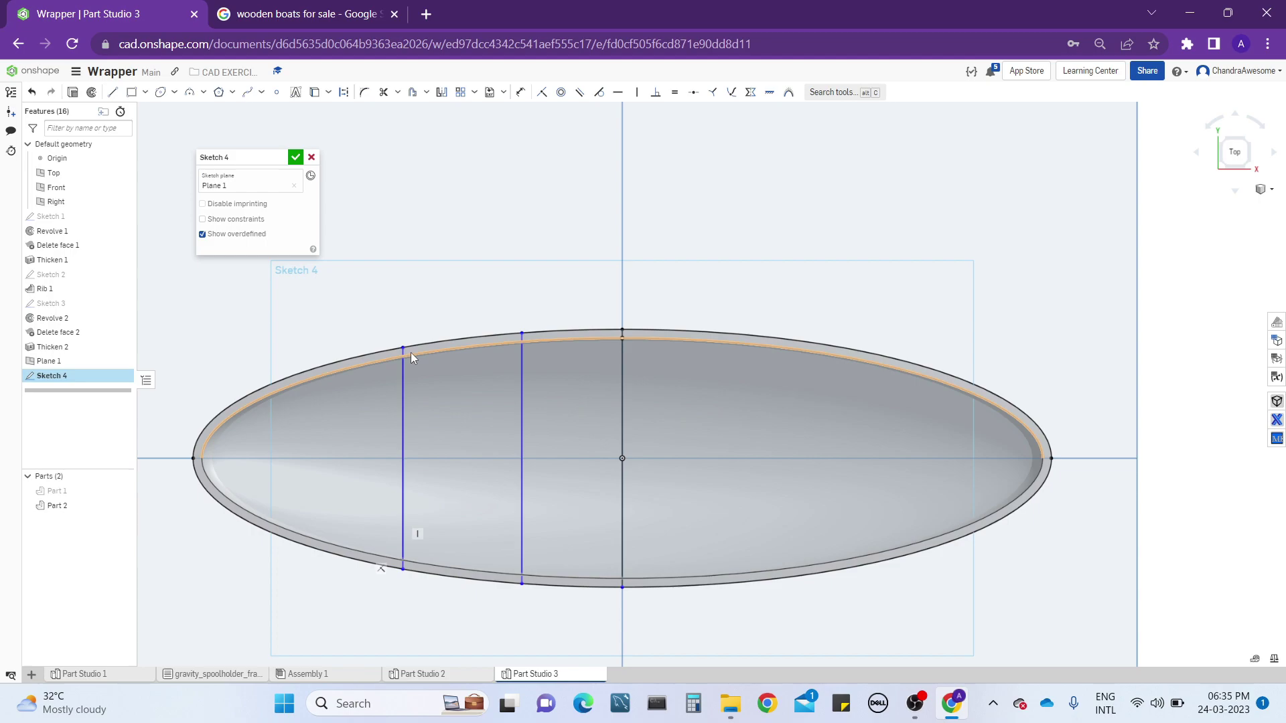
pyautogui.press('l')
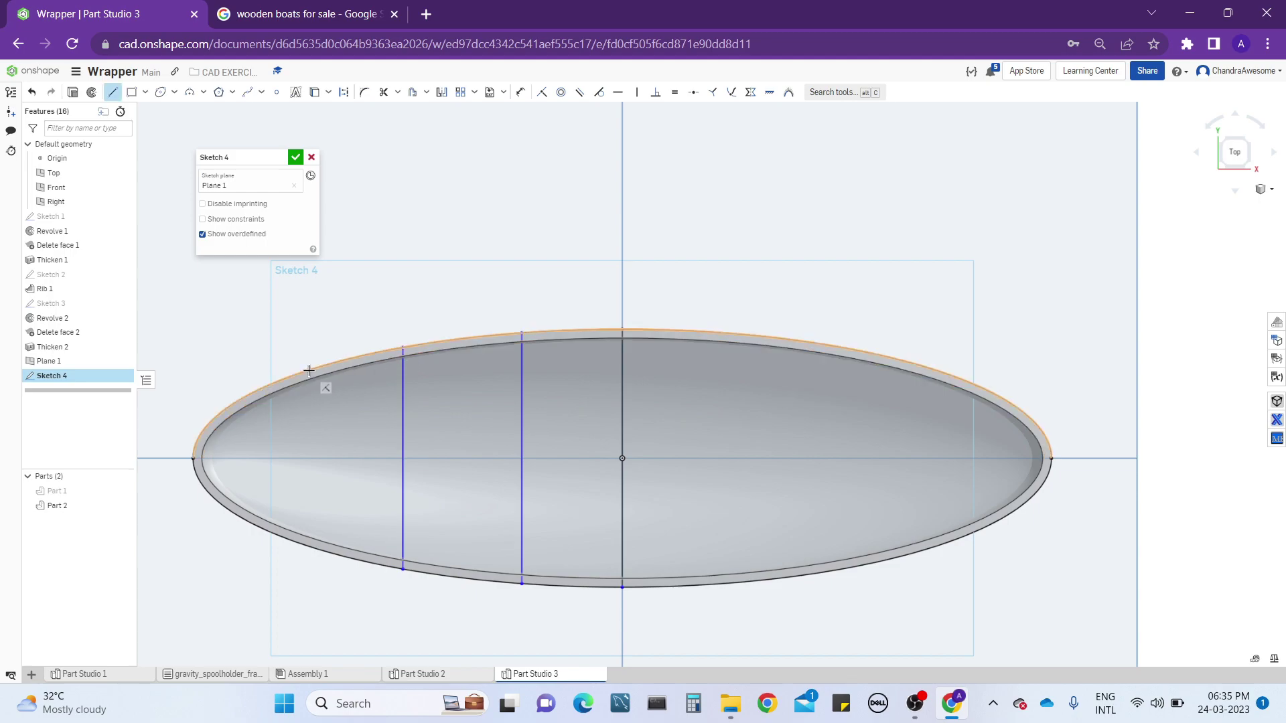
pyautogui.moveTo(309, 370); pyautogui.dragTo(308, 546)
pyautogui.press('Escape')
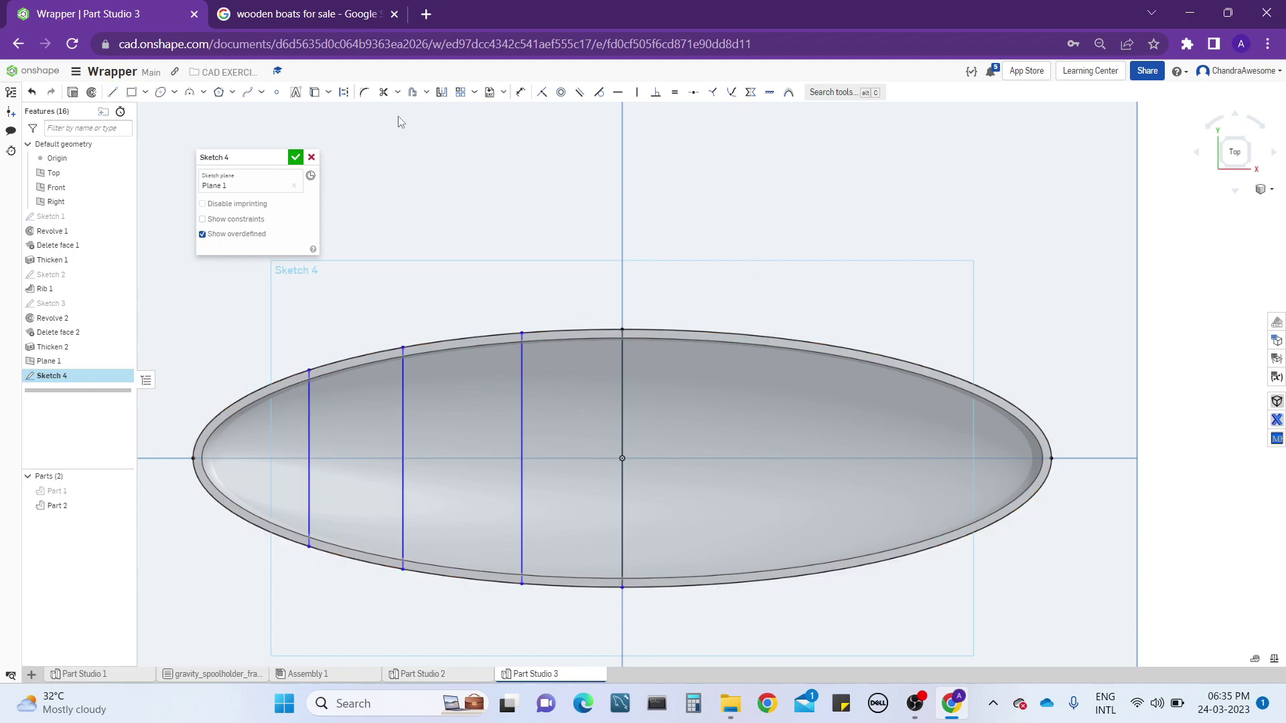
# - Mirror the three rib lines about the centre line to make six
pyautogui.click(441, 92)
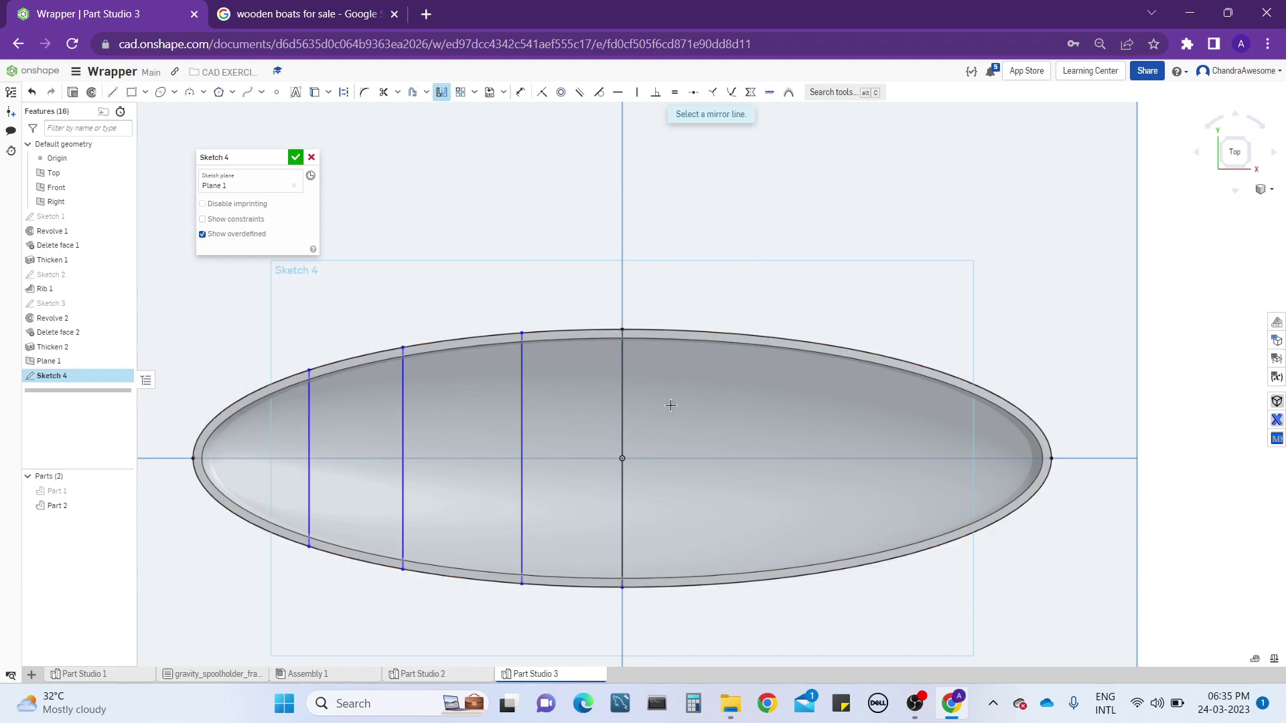
pyautogui.click(624, 373)
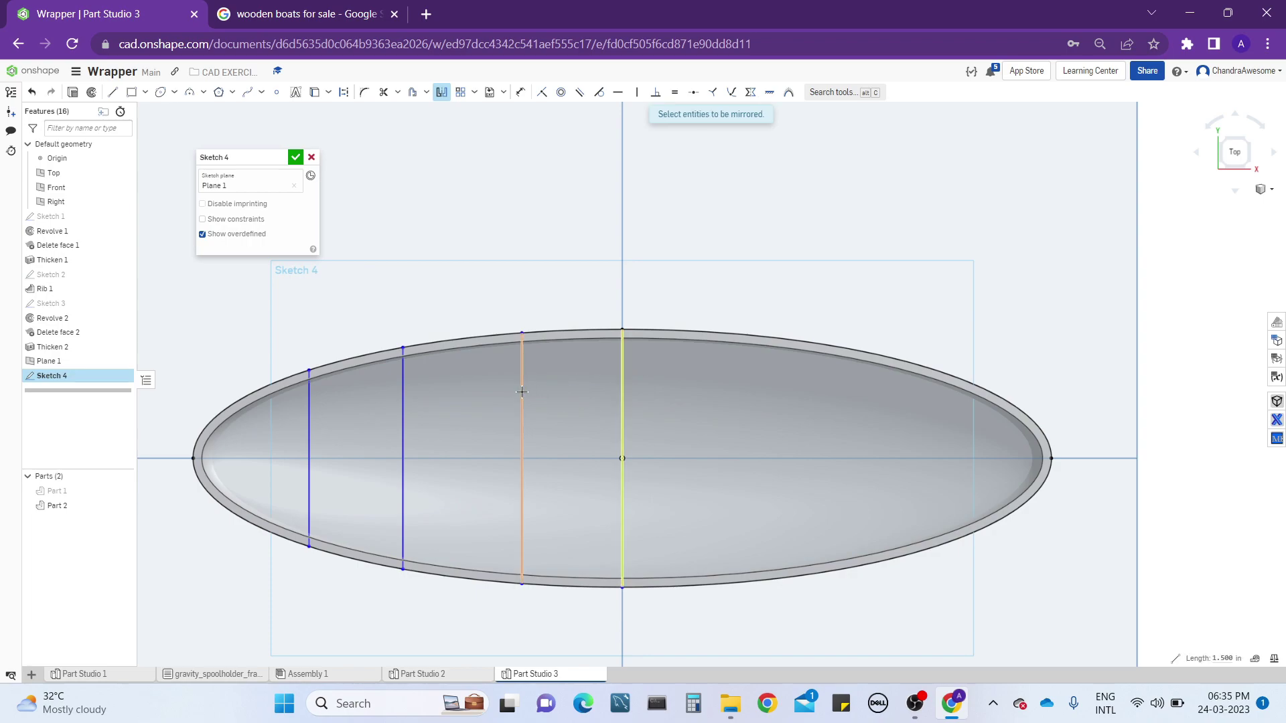
pyautogui.click(522, 392)
pyautogui.click(402, 402)
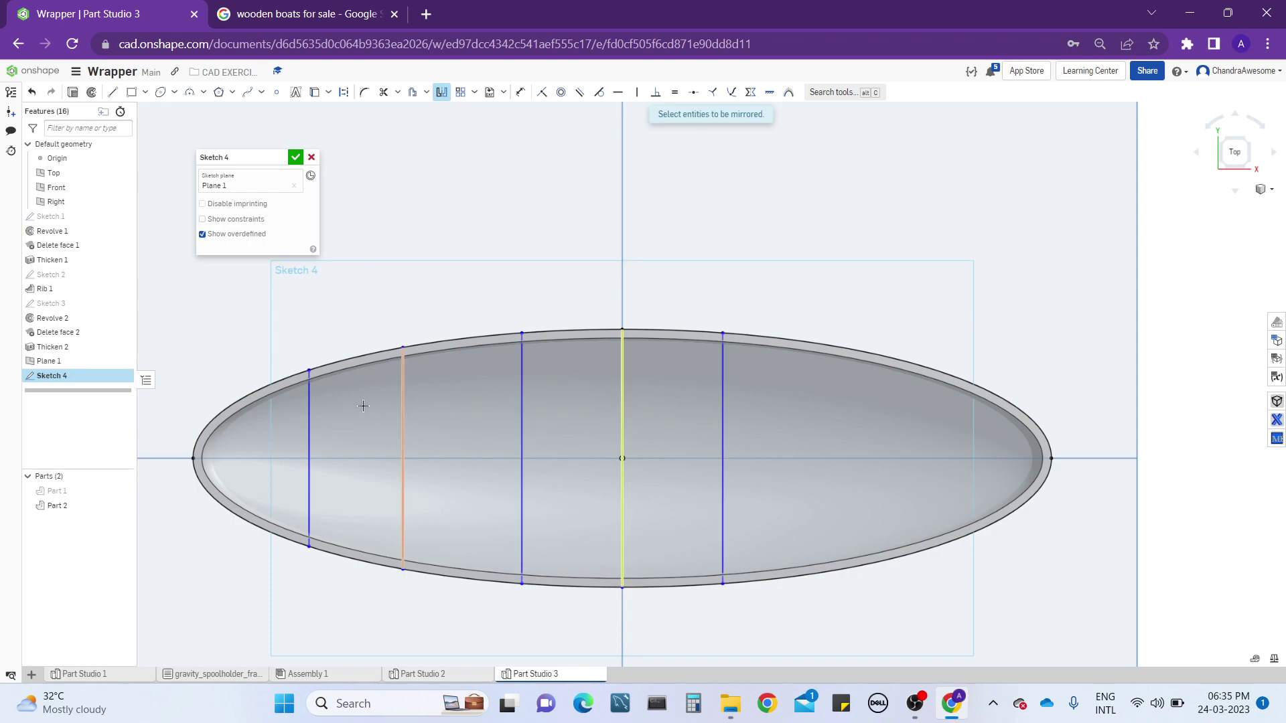
pyautogui.click(309, 413)
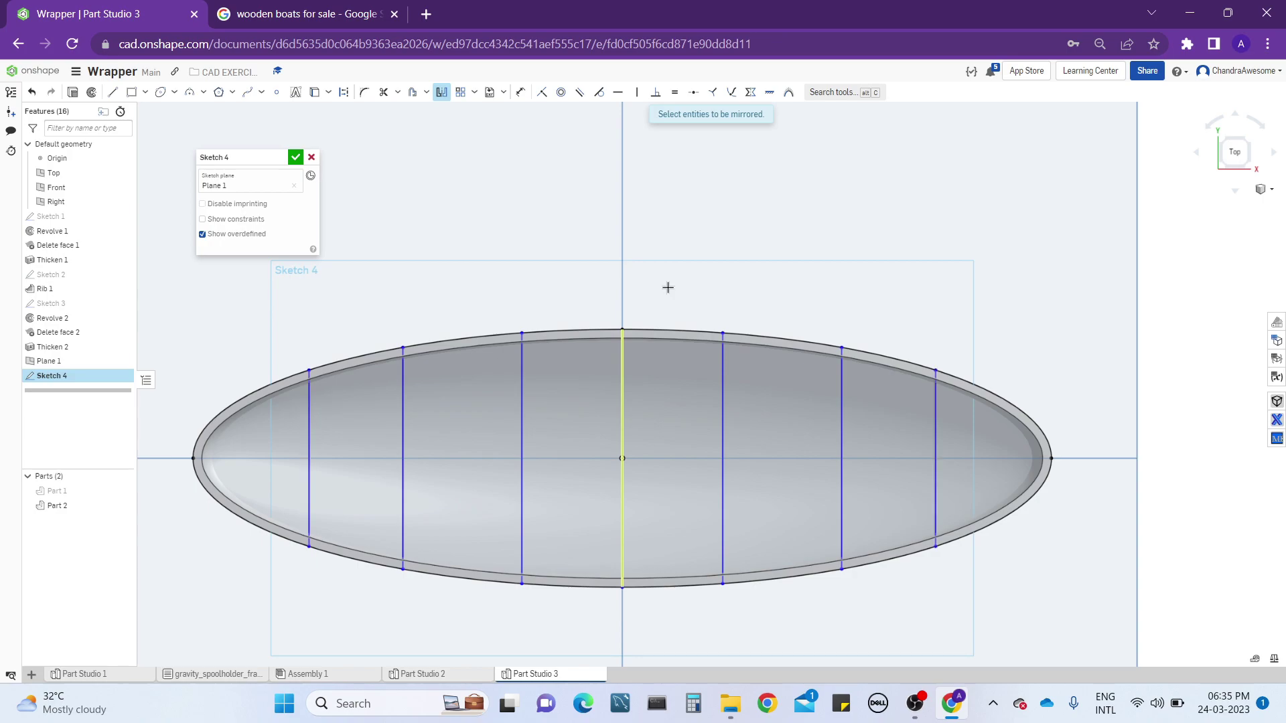
pyautogui.click(443, 100)
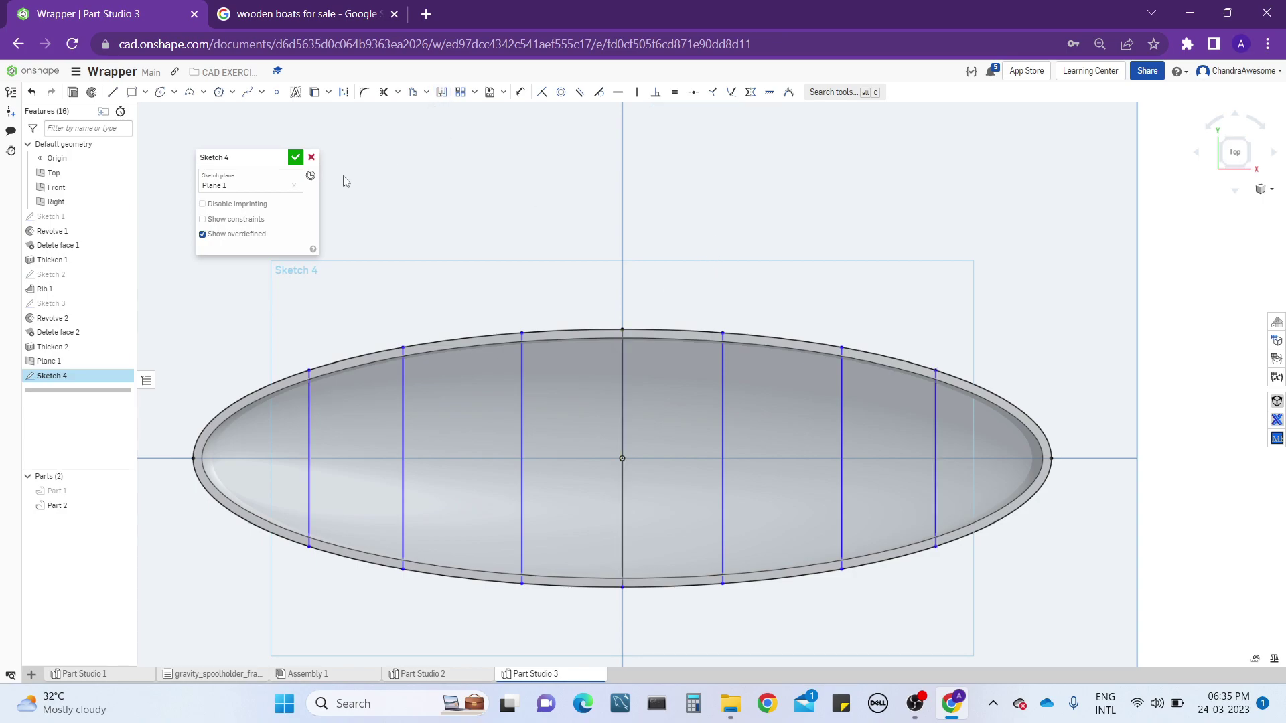
# - Accept Sketch 4 and orbit to a 3D view looking down on the hull
pyautogui.click(295, 157)
pyautogui.scroll(-3, 599, 268)
pyautogui.moveTo(599, 268)
pyautogui.mouseDown(button='right')
pyautogui.moveTo(636, 215)
pyautogui.moveTo(641, 376)
pyautogui.mouseUp(button='right')
pyautogui.moveTo(529, 445); pyautogui.dragTo(450, 465, button='right')
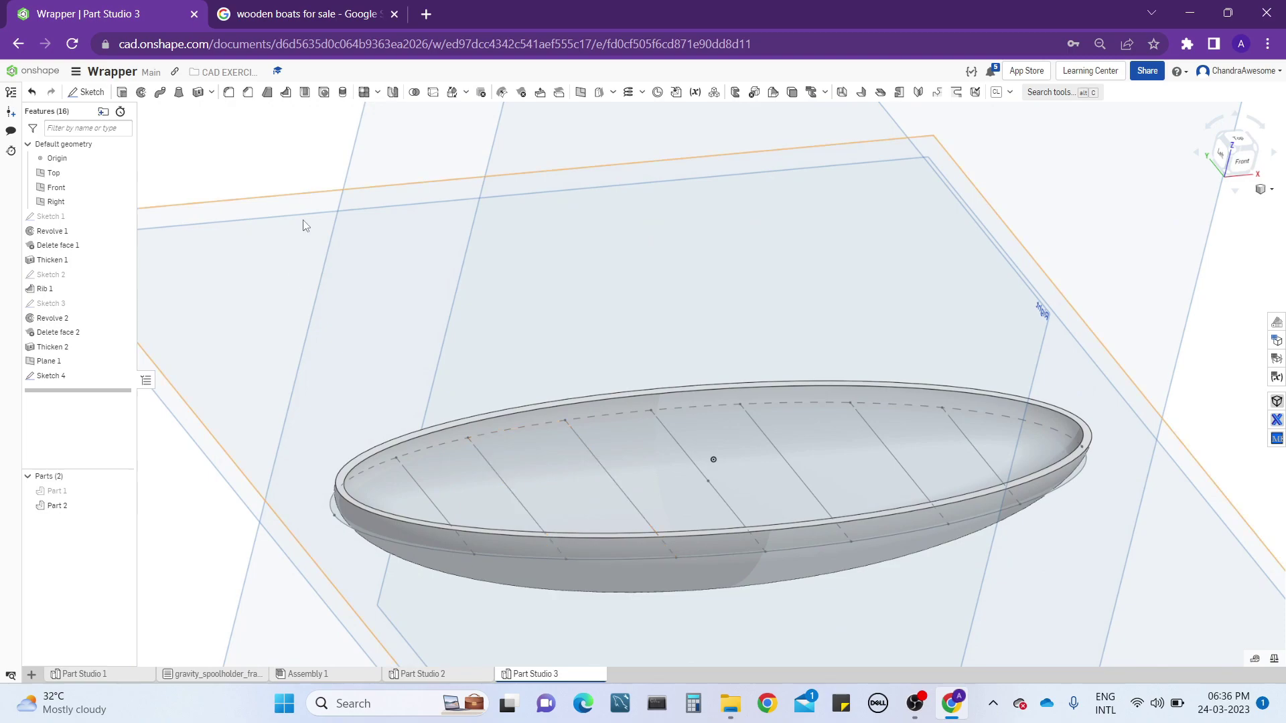
pyautogui.moveTo(302, 216); pyautogui.dragTo(429, 310, button='right')
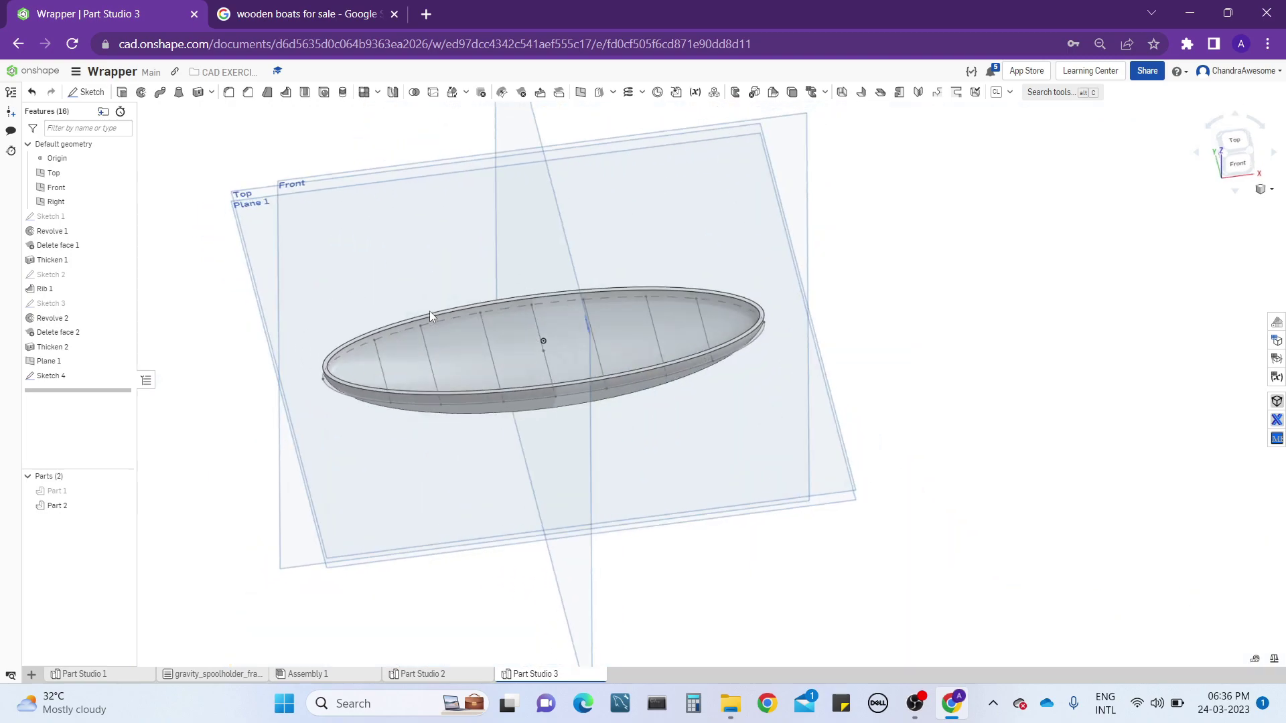
# - Start Rib 2 with the first Sketch 4 line as profile and Part 2 as the part
pyautogui.click(287, 95)
pyautogui.moveTo(377, 193); pyautogui.dragTo(393, 391, button='right')
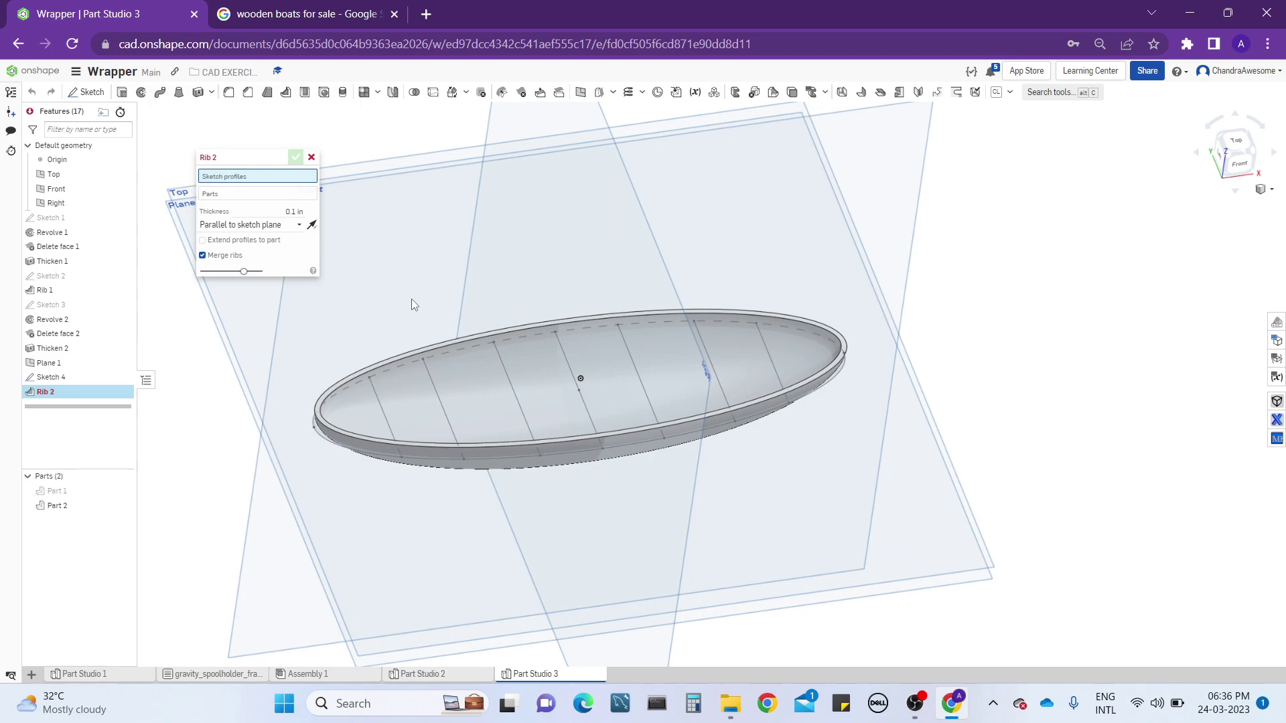
pyautogui.moveTo(411, 315); pyautogui.dragTo(364, 253, button='right')
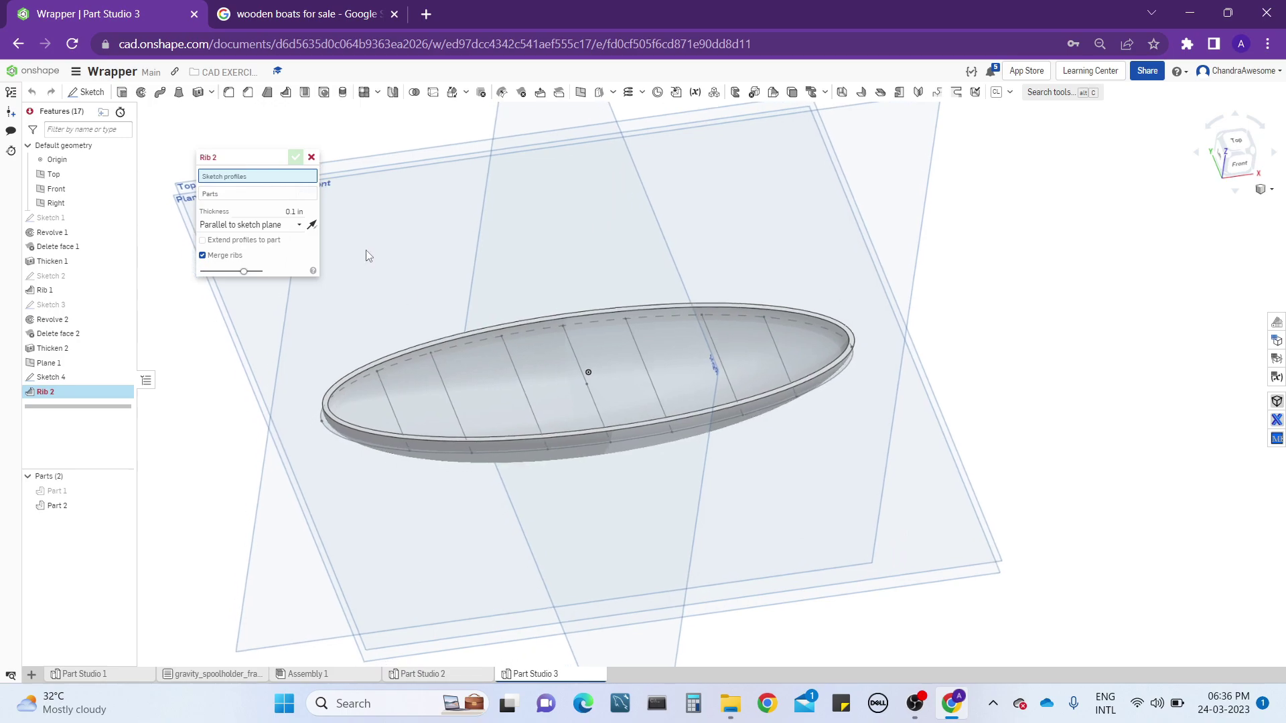
pyautogui.click(389, 405)
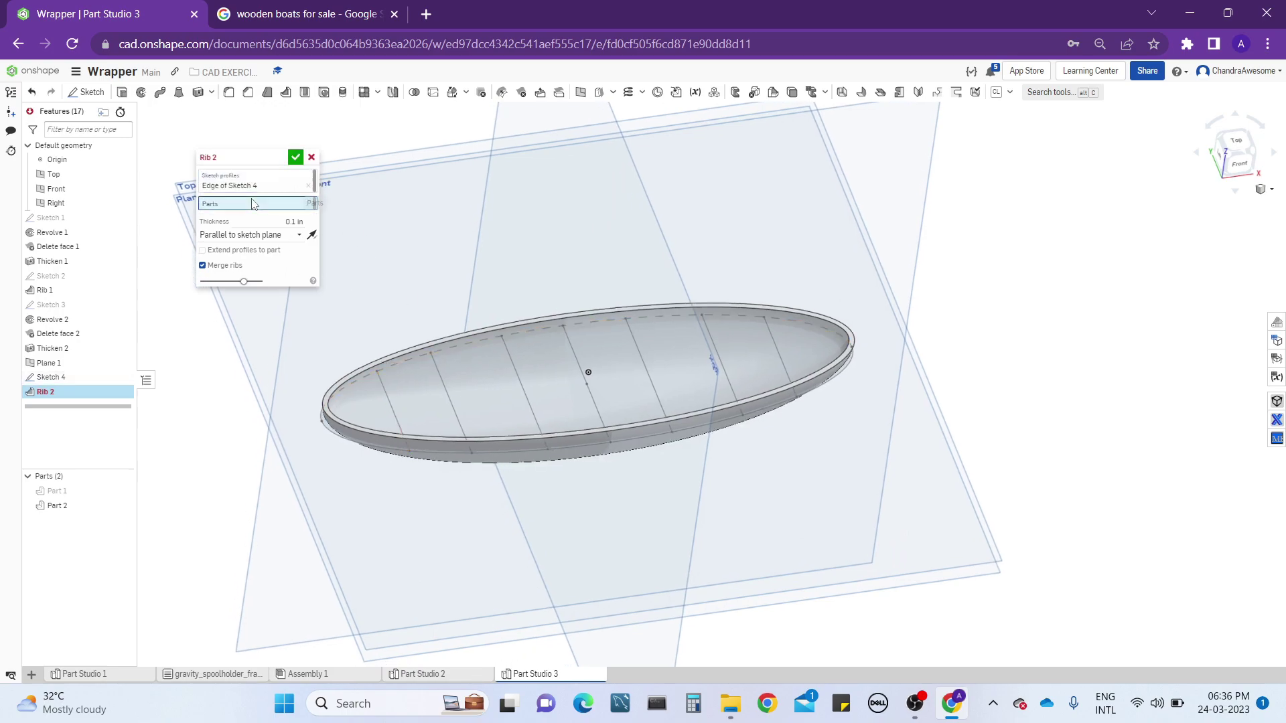
pyautogui.moveTo(585, 442); pyautogui.dragTo(388, 430, button='right')
pyautogui.click(343, 412)
pyautogui.moveTo(308, 454)
pyautogui.mouseDown(button='right')
pyautogui.moveTo(274, 488)
pyautogui.moveTo(312, 472)
pyautogui.moveTo(324, 429)
pyautogui.moveTo(299, 456)
pyautogui.moveTo(305, 470)
pyautogui.mouseUp(button='right')
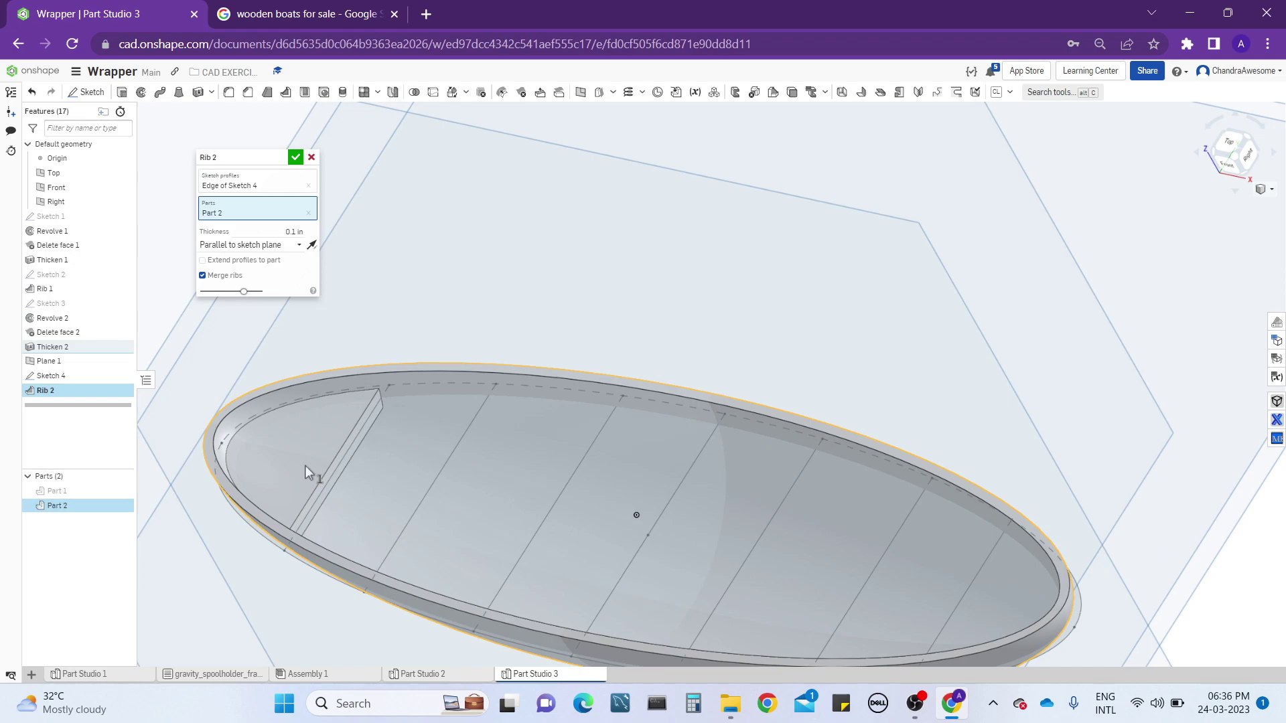
pyautogui.moveTo(332, 460)
pyautogui.mouseDown(button='right')
pyautogui.moveTo(343, 405)
pyautogui.moveTo(296, 416)
pyautogui.moveTo(315, 476)
pyautogui.moveTo(315, 457)
pyautogui.moveTo(344, 440)
pyautogui.moveTo(343, 467)
pyautogui.moveTo(331, 448)
pyautogui.mouseUp(button='right')
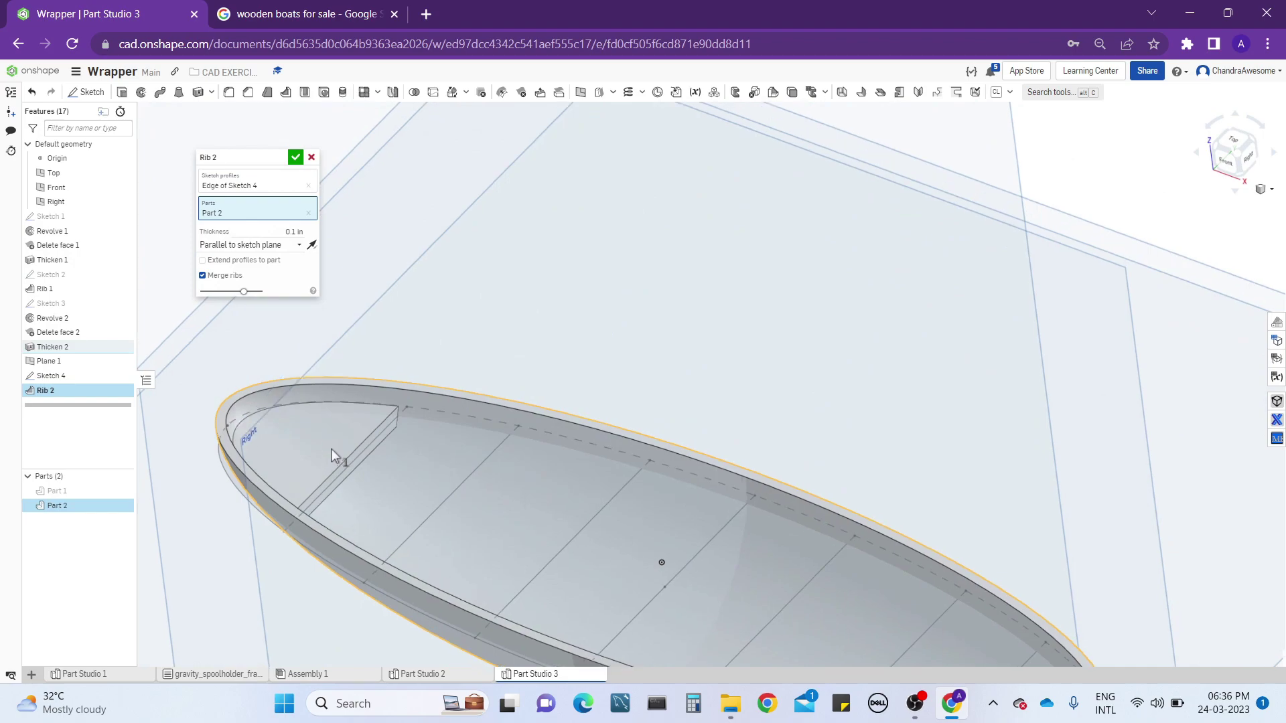
# - Set the rib direction to Normal to sketch plane
pyautogui.click(286, 245)
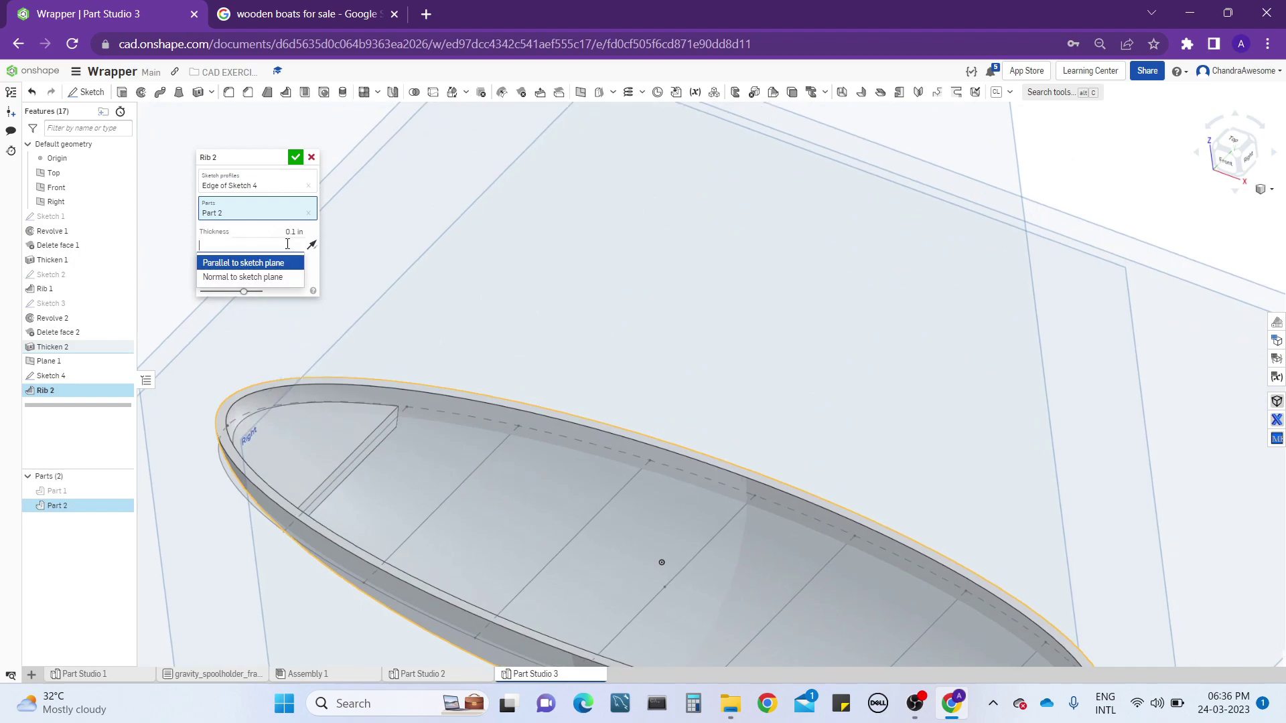
pyautogui.click(281, 280)
pyautogui.moveTo(372, 416); pyautogui.dragTo(417, 444, button='right')
pyautogui.scroll(2, 413, 460)
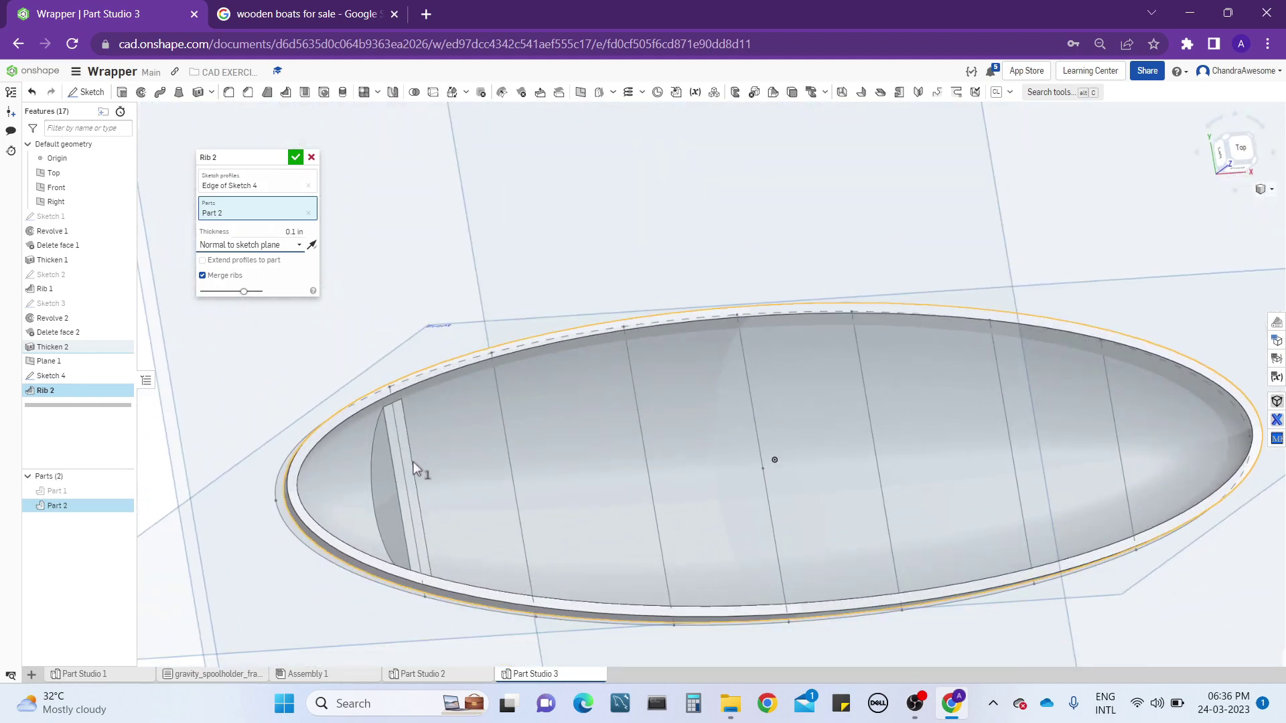
pyautogui.scroll(5, 413, 461)
pyautogui.moveTo(371, 492); pyautogui.dragTo(330, 424, button='right')
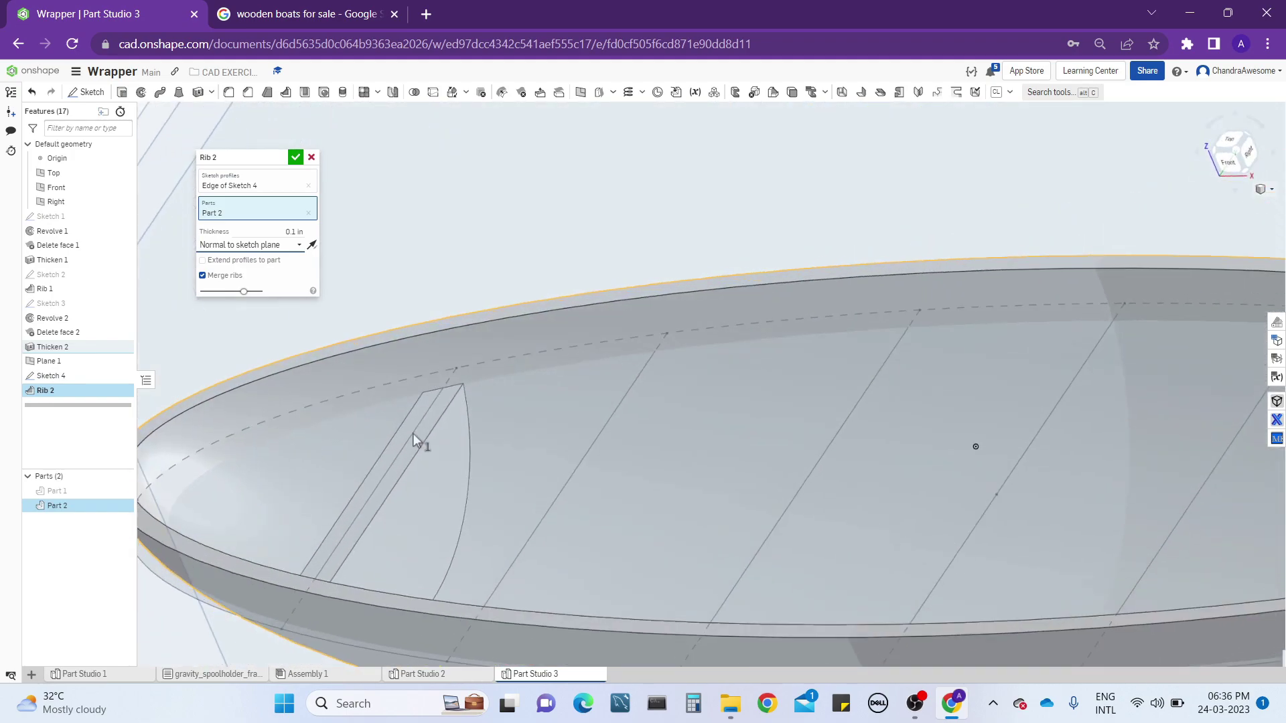
pyautogui.scroll(-2, 413, 433)
pyautogui.moveTo(412, 433); pyautogui.dragTo(423, 407, button='right')
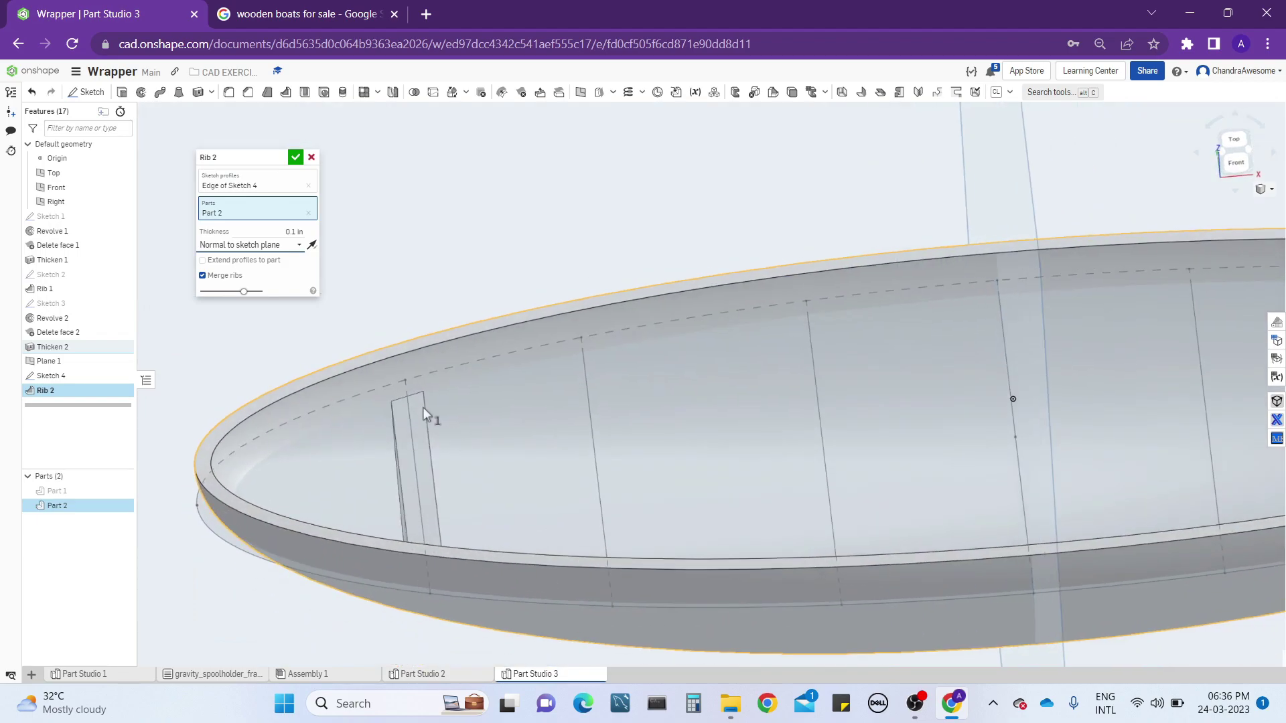
# - Set the rib thickness to 0.025 in
pyautogui.click(273, 230)
pyautogui.write('0.05')
pyautogui.press('Return')
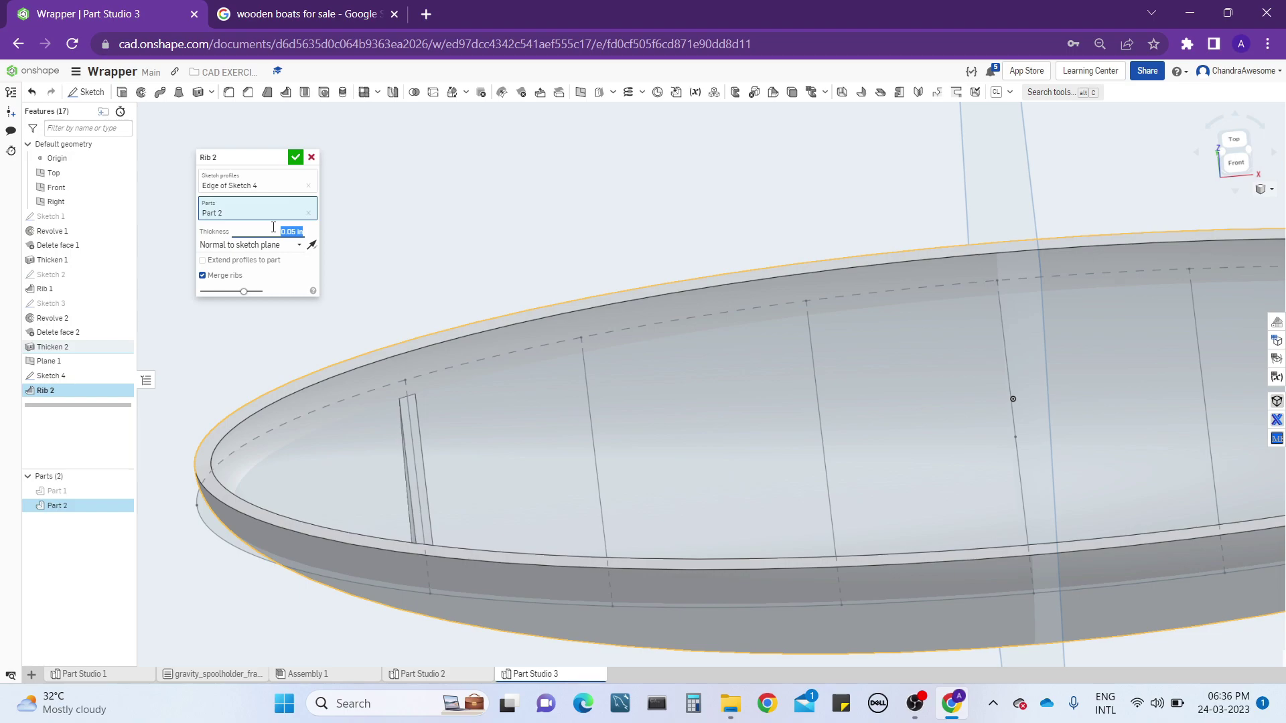
pyautogui.write('0.025')
pyautogui.press('Return')
pyautogui.scroll(-3, 613, 403)
pyautogui.moveTo(614, 404); pyautogui.dragTo(629, 427, button='right')
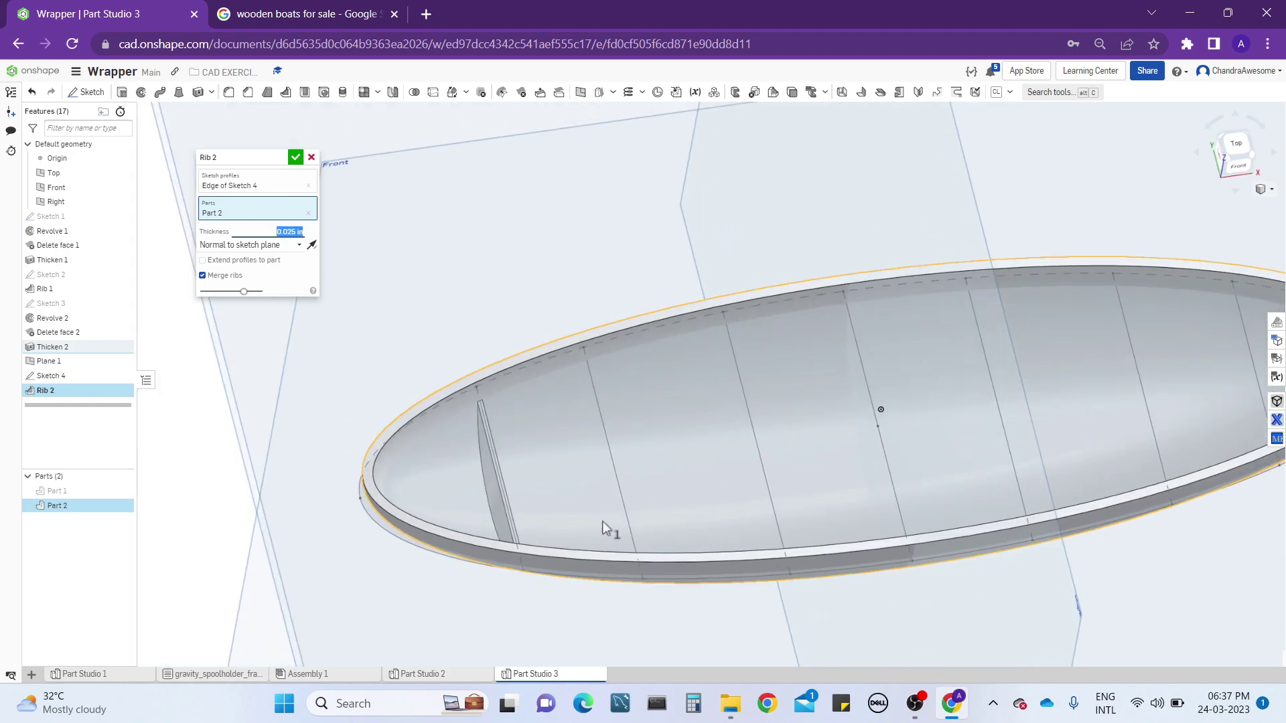
pyautogui.scroll(3, 602, 523)
pyautogui.moveTo(601, 522); pyautogui.dragTo(516, 509, button='right')
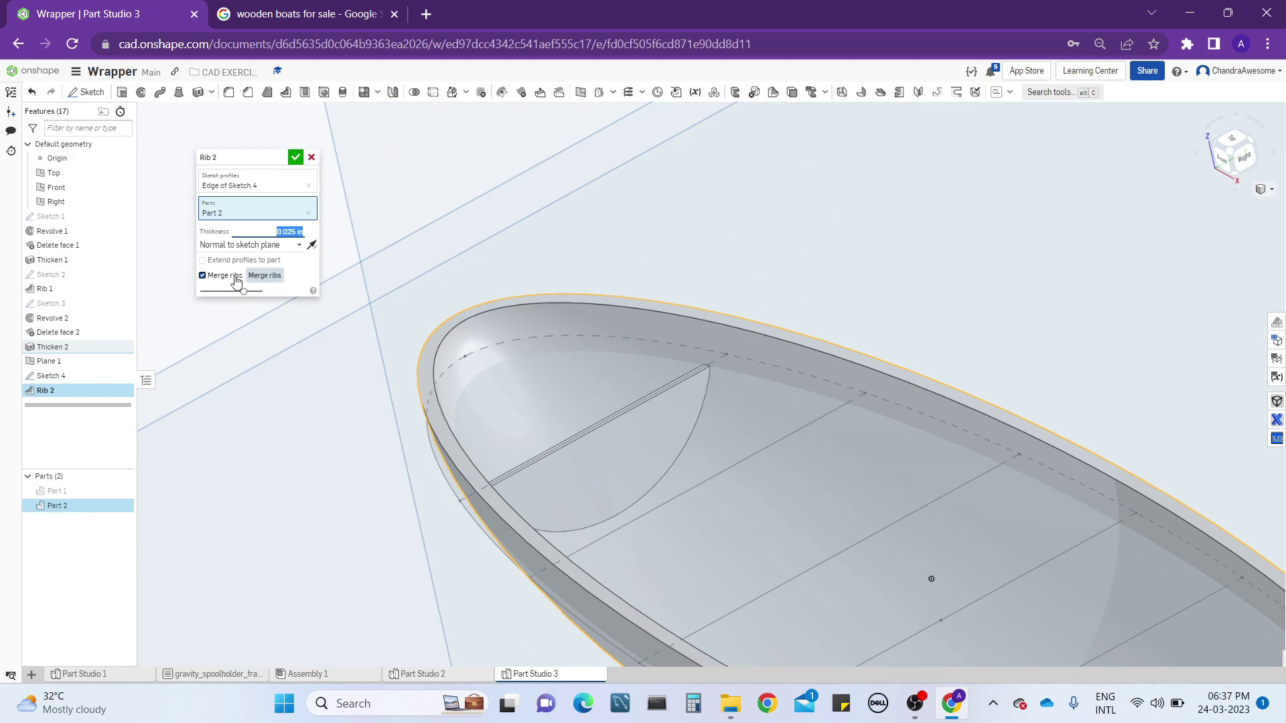
# - Turn on Extend profiles to part so the rib reaches the hull shell
pyautogui.click(235, 280)
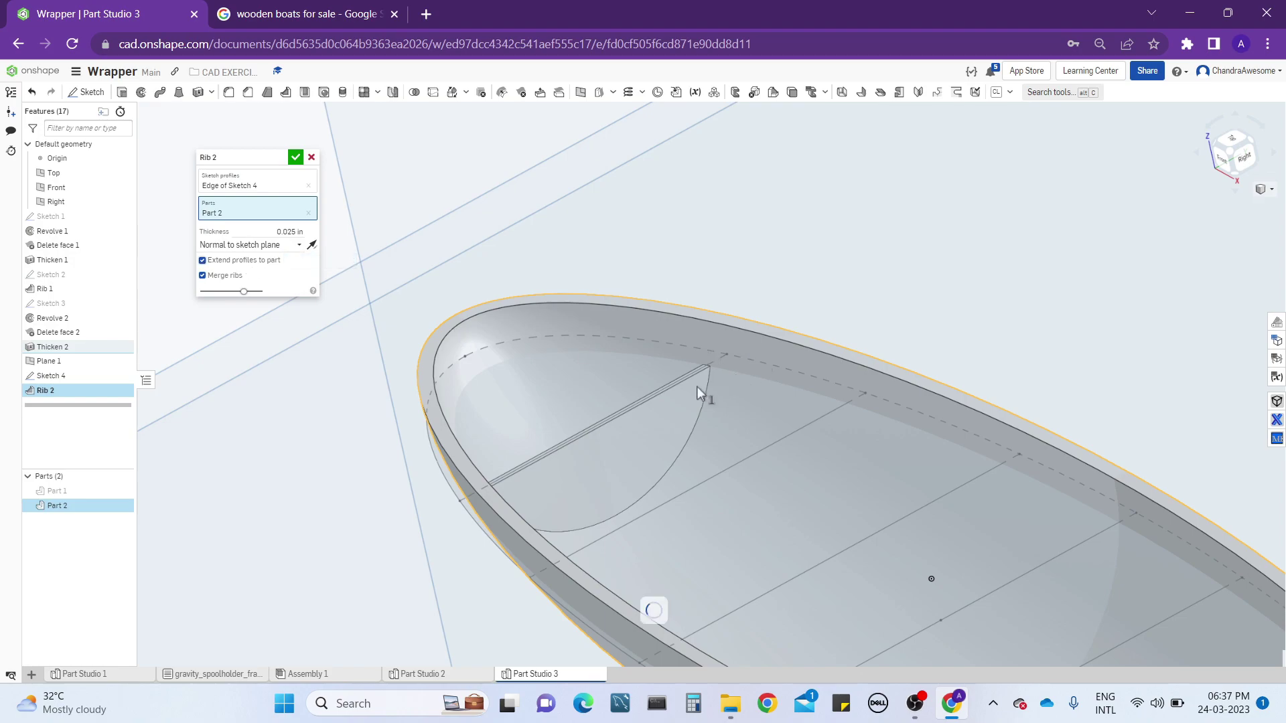
pyautogui.moveTo(704, 384); pyautogui.dragTo(557, 444, button='right')
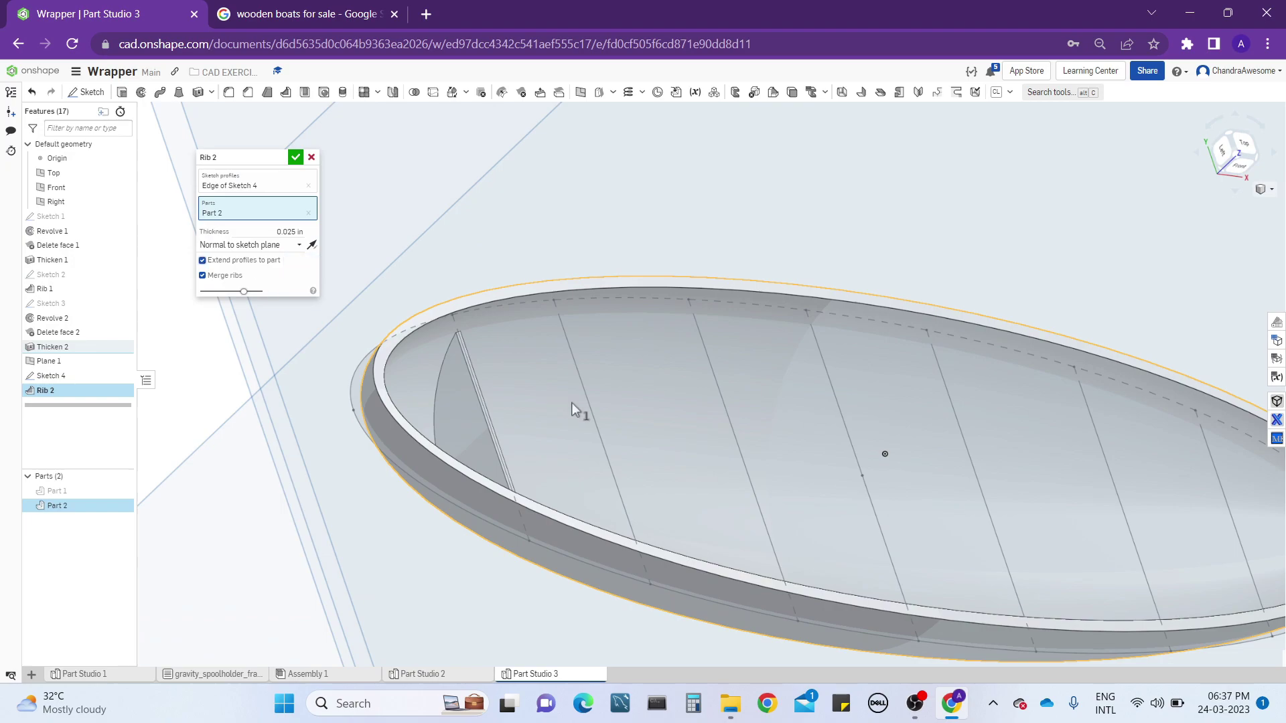
pyautogui.scroll(-3, 572, 401)
pyautogui.moveTo(572, 402); pyautogui.dragTo(572, 437, button='right')
pyautogui.scroll(3, 556, 419)
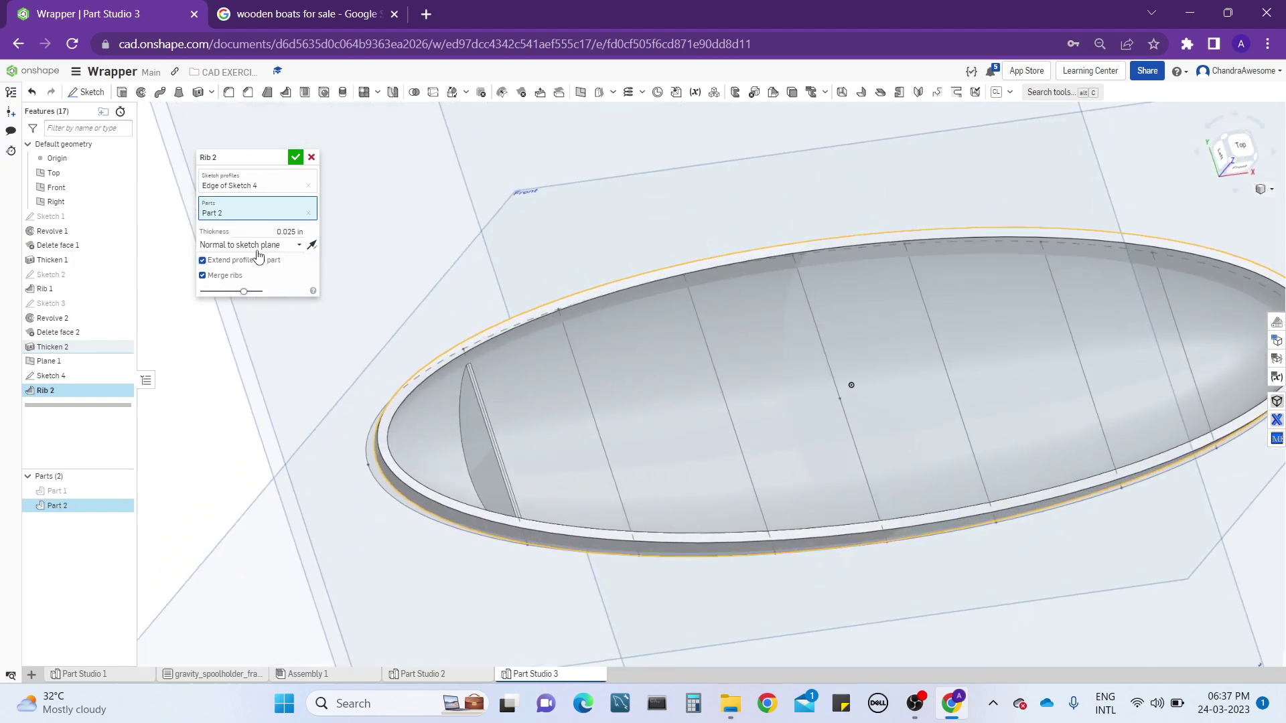
pyautogui.scroll(2, 689, 404)
pyautogui.moveTo(690, 404); pyautogui.dragTo(673, 374, button='right')
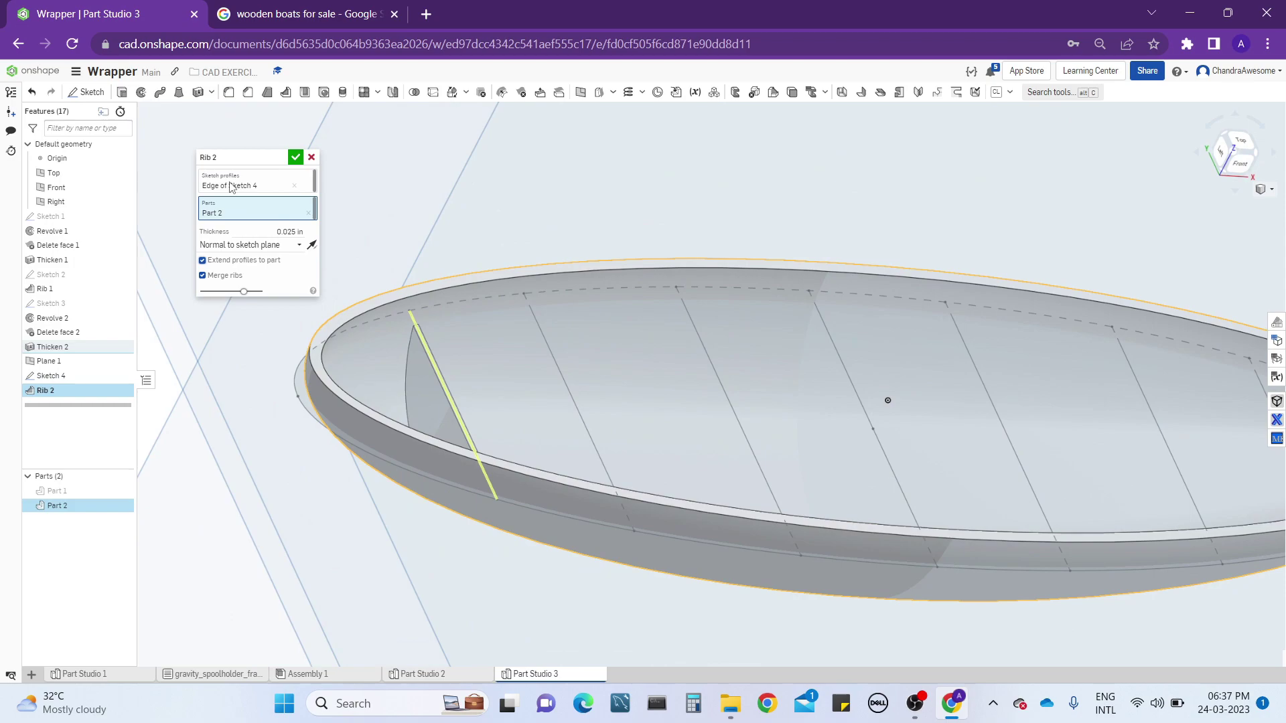
# - Add the remaining Sketch 4 lines to the rib's sketch profiles
pyautogui.click(221, 186)
pyautogui.click(540, 329)
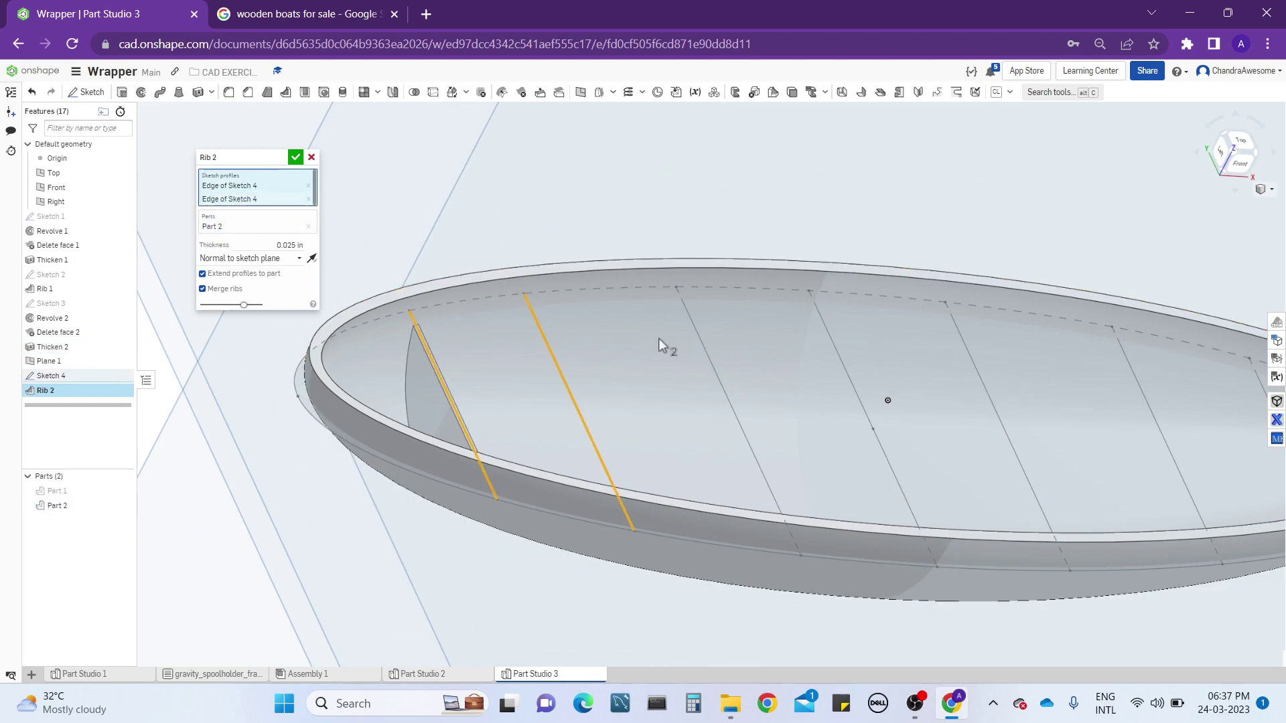
pyautogui.click(704, 350)
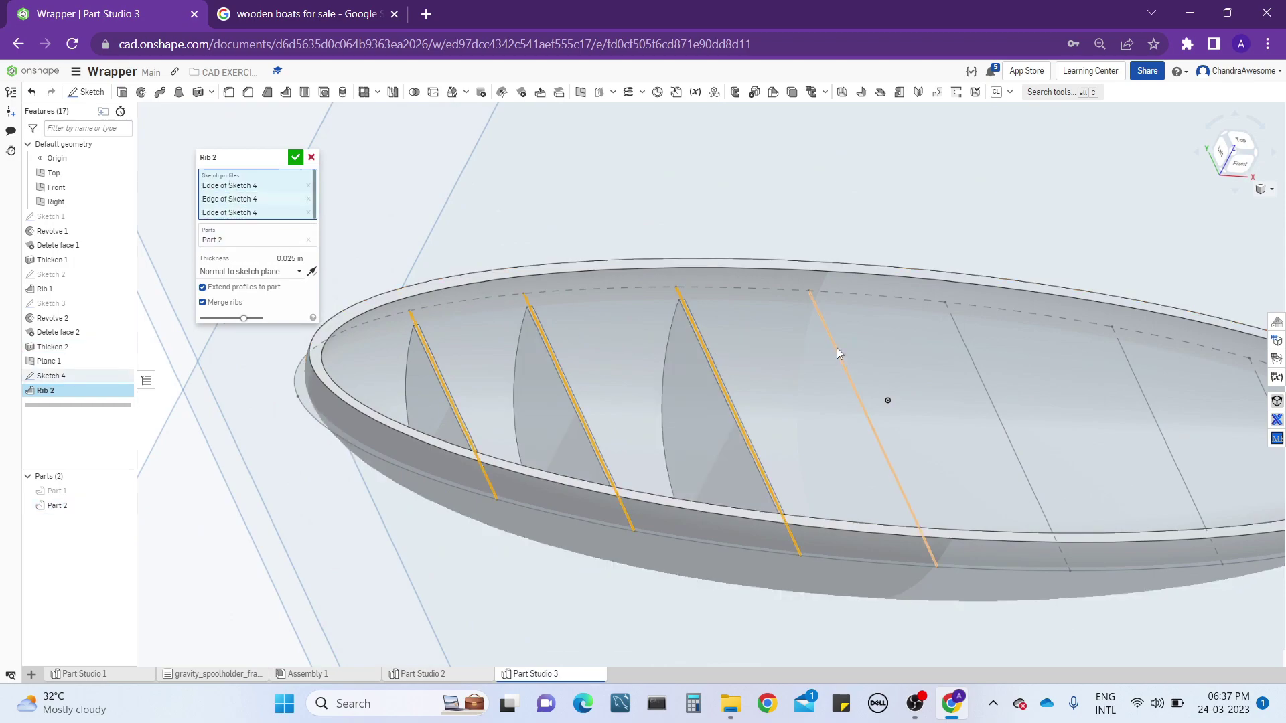
pyautogui.click(837, 347)
pyautogui.click(983, 377)
pyautogui.moveTo(900, 379); pyautogui.dragTo(647, 402, button='middle')
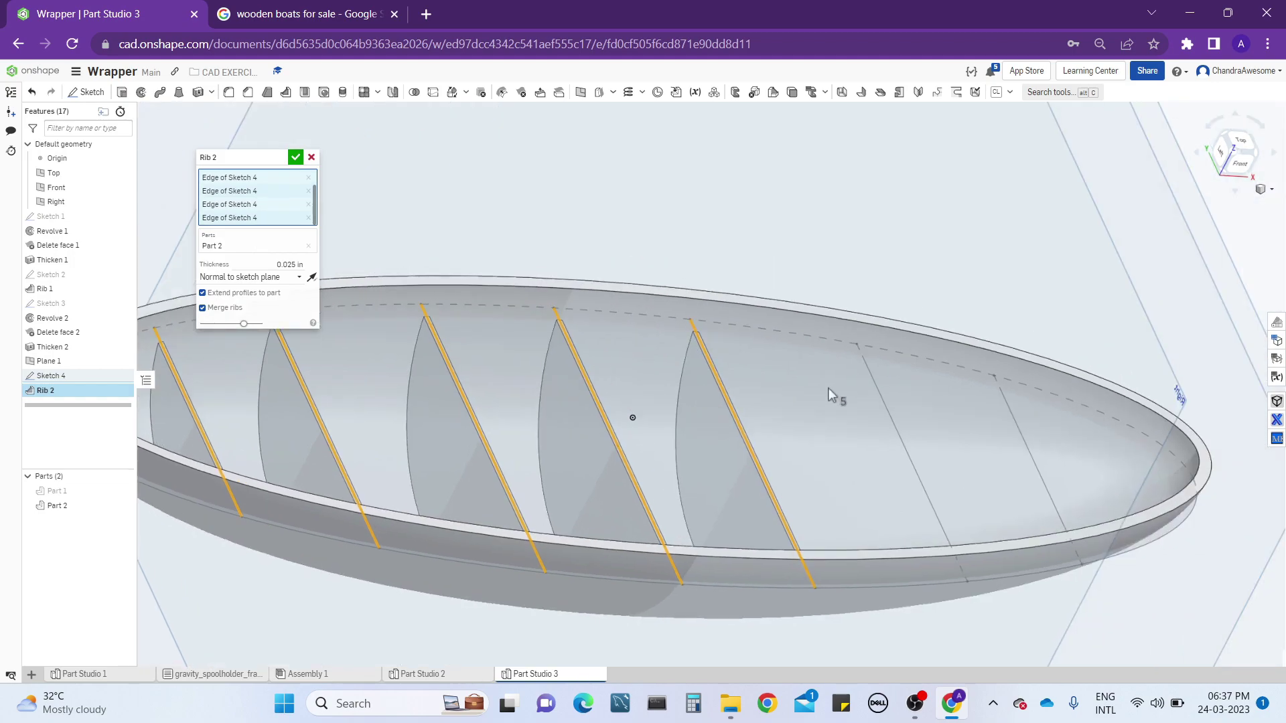
pyautogui.click(876, 391)
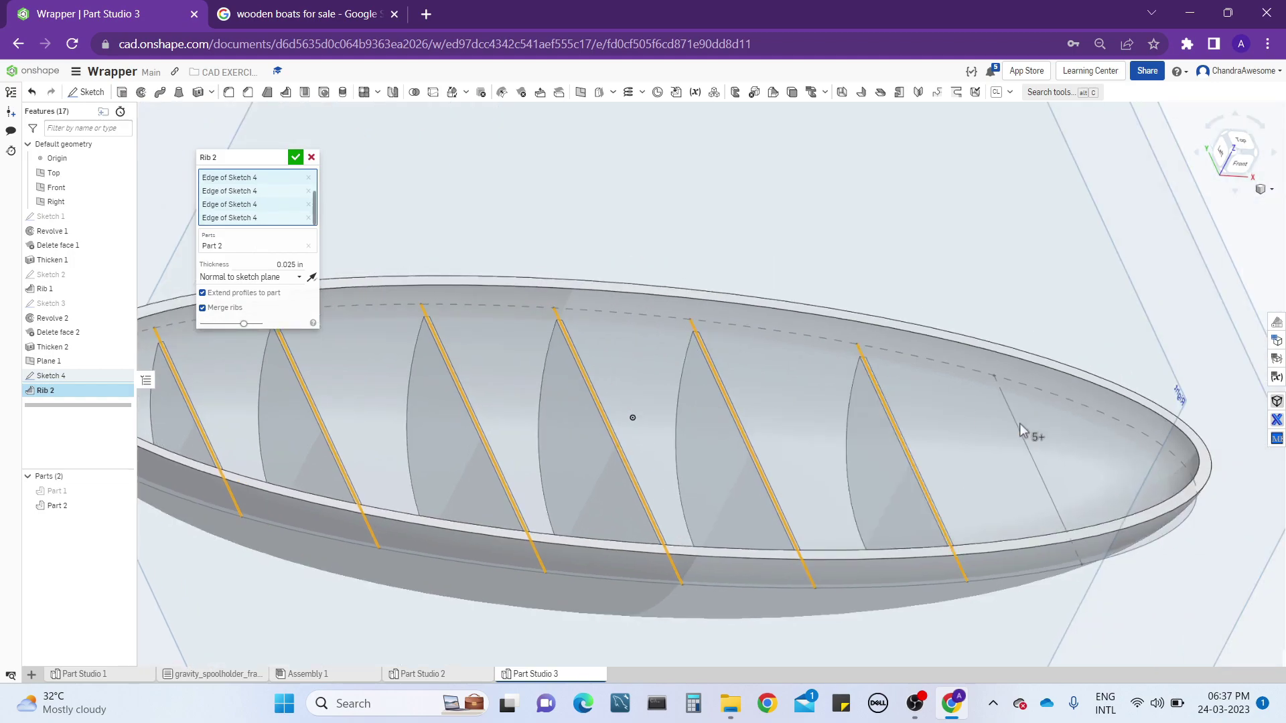
pyautogui.click(1023, 431)
pyautogui.moveTo(1023, 430); pyautogui.dragTo(1012, 470, button='middle')
pyautogui.moveTo(1013, 464); pyautogui.dragTo(839, 454, button='right')
pyautogui.moveTo(642, 521); pyautogui.dragTo(909, 468, button='middle')
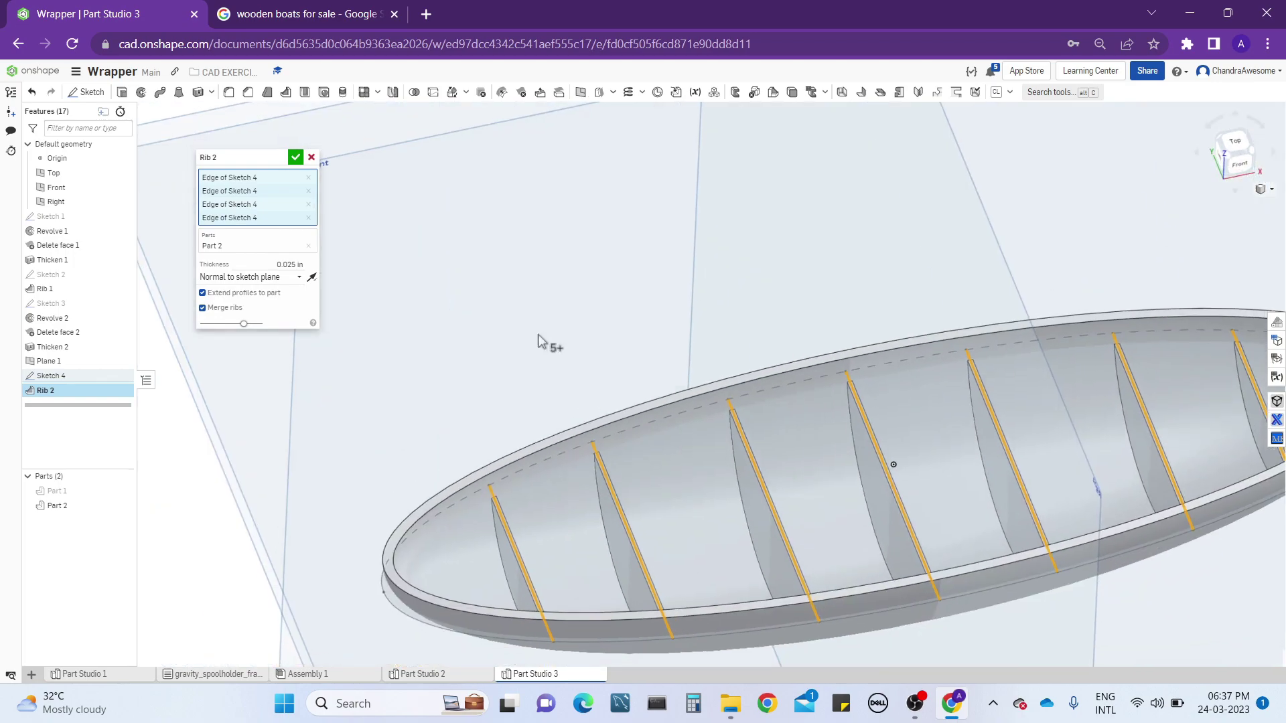
# - Commit Rib 2 and inspect the transverse ribs inside the hull
pyautogui.click(295, 158)
pyautogui.scroll(-3, 543, 355)
pyautogui.moveTo(544, 356); pyautogui.dragTo(641, 404, button='right')
pyautogui.moveTo(845, 422)
pyautogui.mouseDown(button='right')
pyautogui.moveTo(856, 352)
pyautogui.moveTo(833, 432)
pyautogui.mouseUp(button='right')
pyautogui.scroll(3, 553, 461)
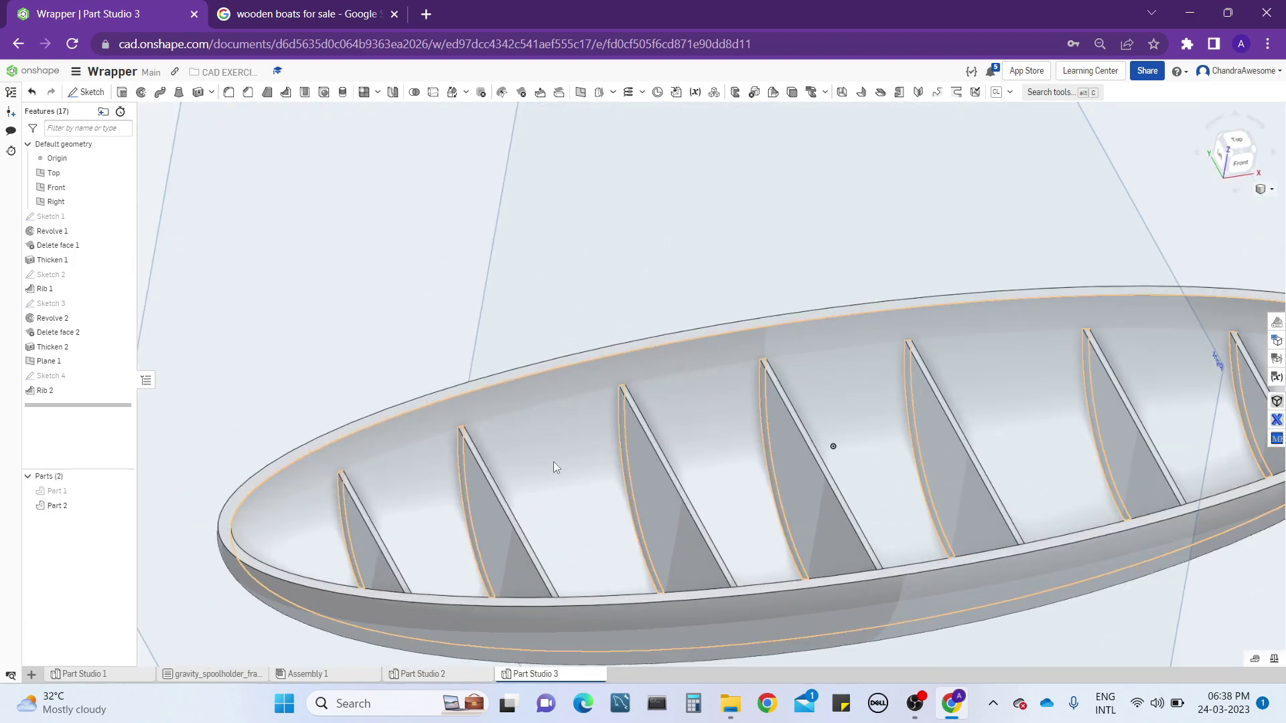
pyautogui.moveTo(553, 461); pyautogui.dragTo(489, 411, button='right')
pyautogui.scroll(-5, 553, 505)
pyautogui.scroll(3, 553, 505)
pyautogui.scroll(5, 667, 527)
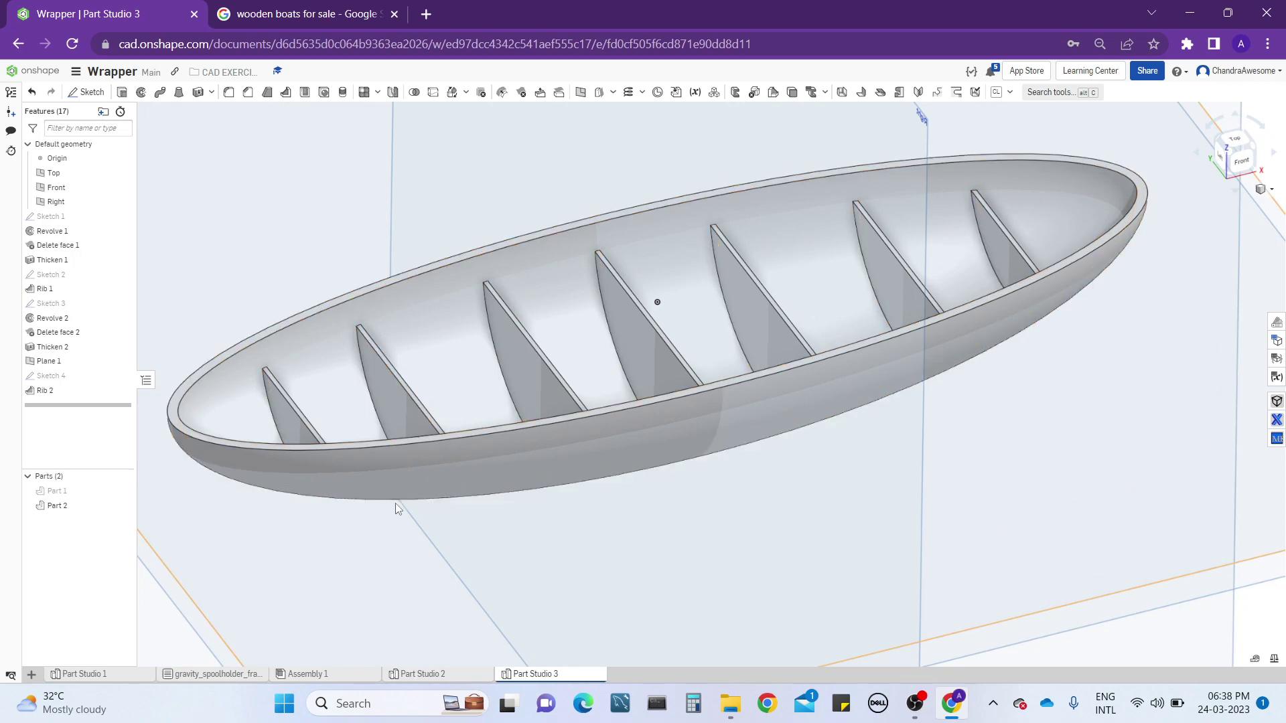
pyautogui.moveTo(278, 436); pyautogui.dragTo(393, 445, button='right')
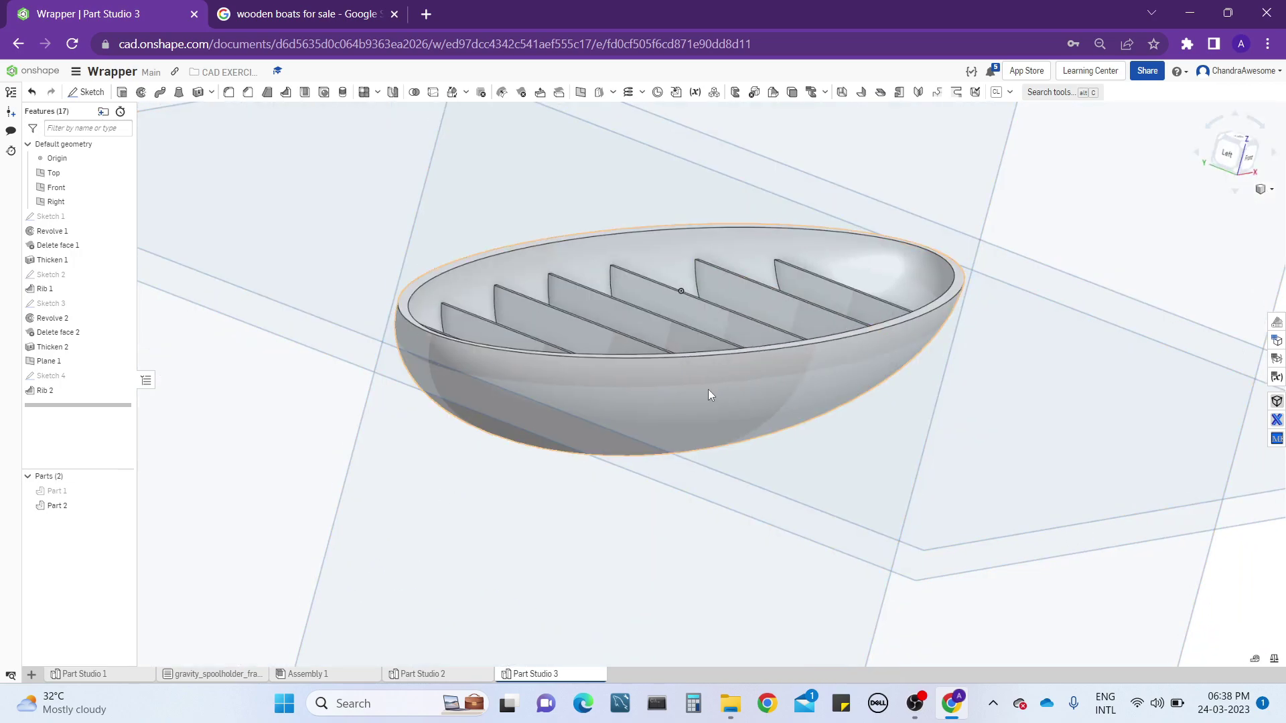
pyautogui.moveTo(702, 337); pyautogui.dragTo(361, 360, button='right')
pyautogui.scroll(3, 360, 369)
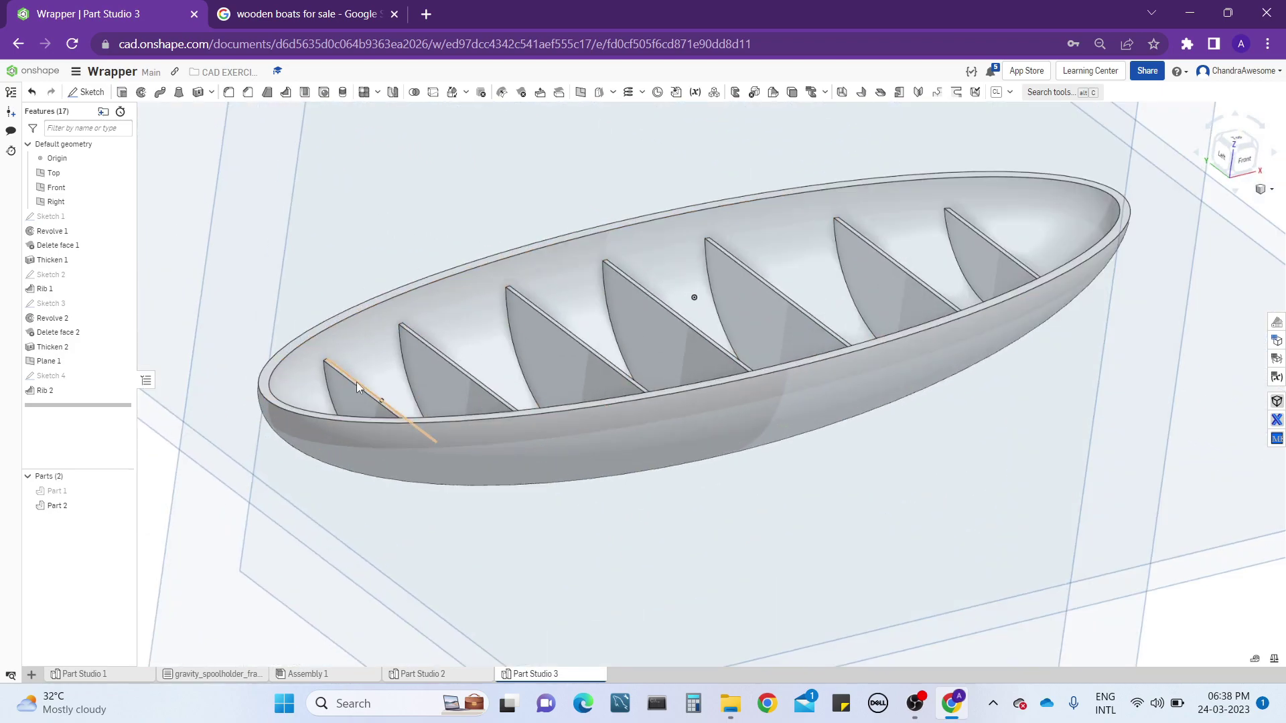
pyautogui.scroll(2, 351, 381)
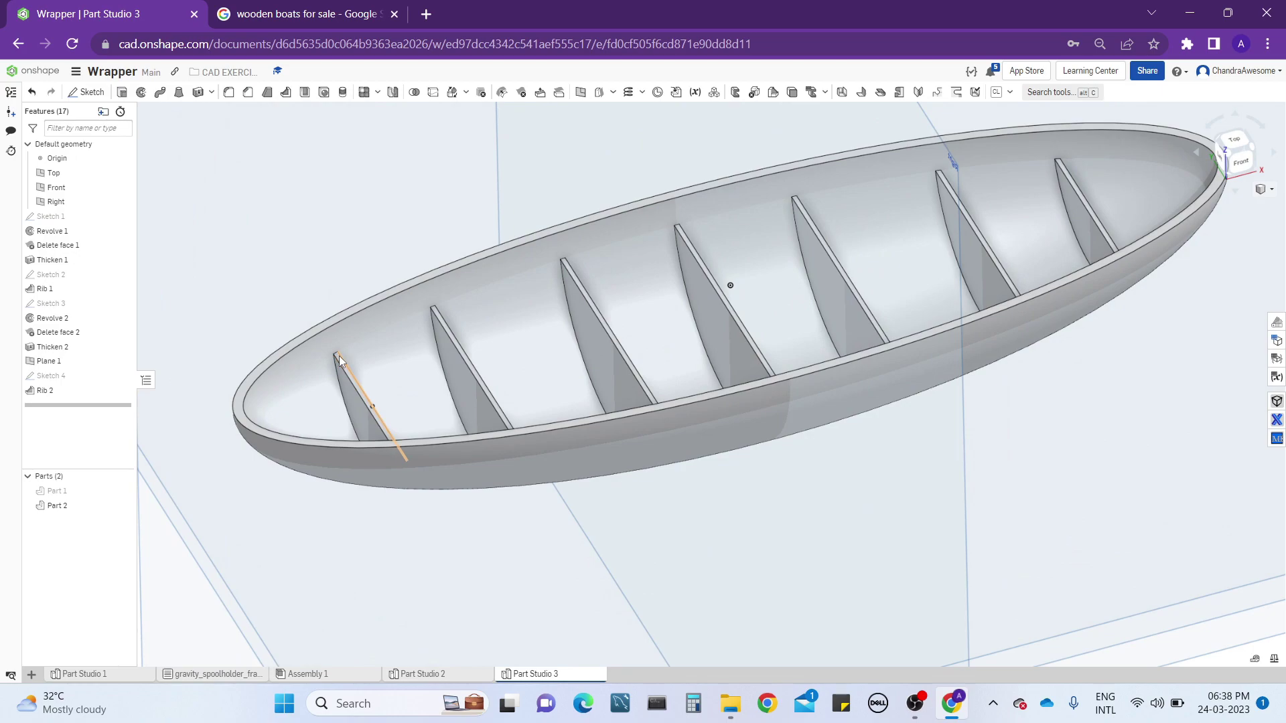
pyautogui.scroll(3, 338, 355)
pyautogui.scroll(3, 338, 355)
pyautogui.moveTo(338, 355); pyautogui.dragTo(373, 356, button='right')
pyautogui.scroll(-5, 290, 198)
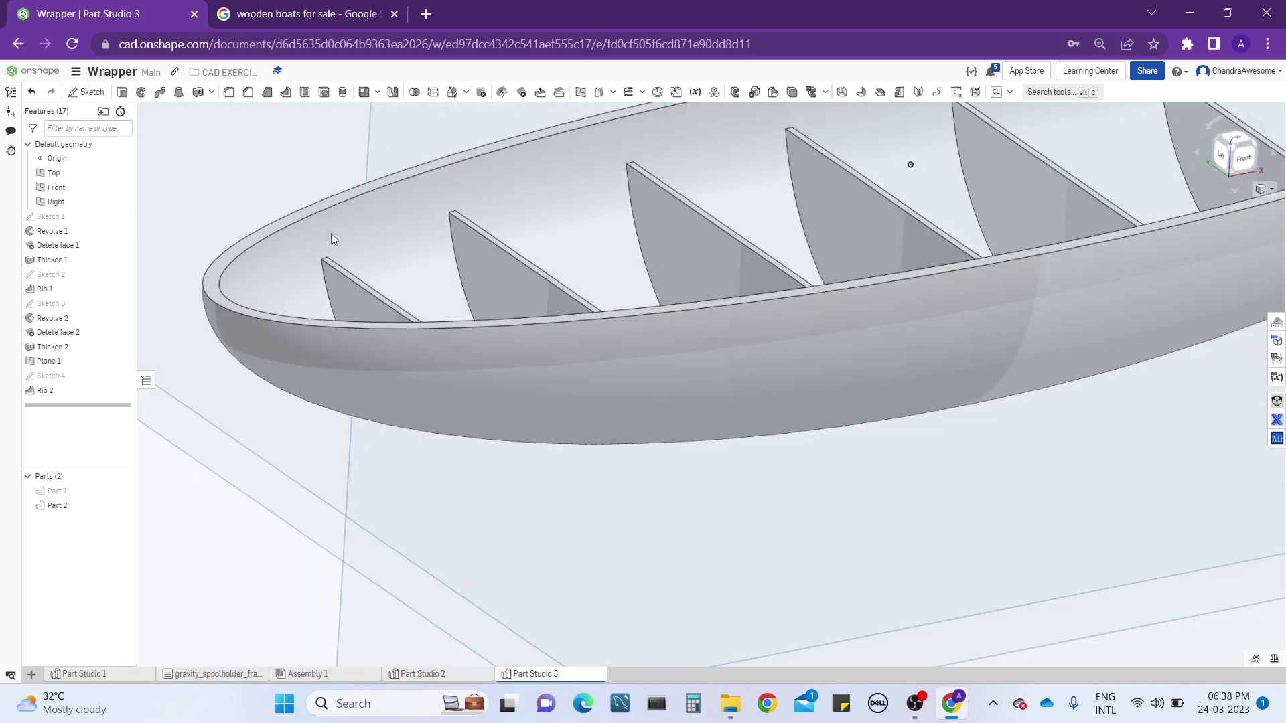
# - Start a fillet on the first rib's top edge with a 0.15 in radius
pyautogui.click(229, 93)
pyautogui.scroll(2, 425, 351)
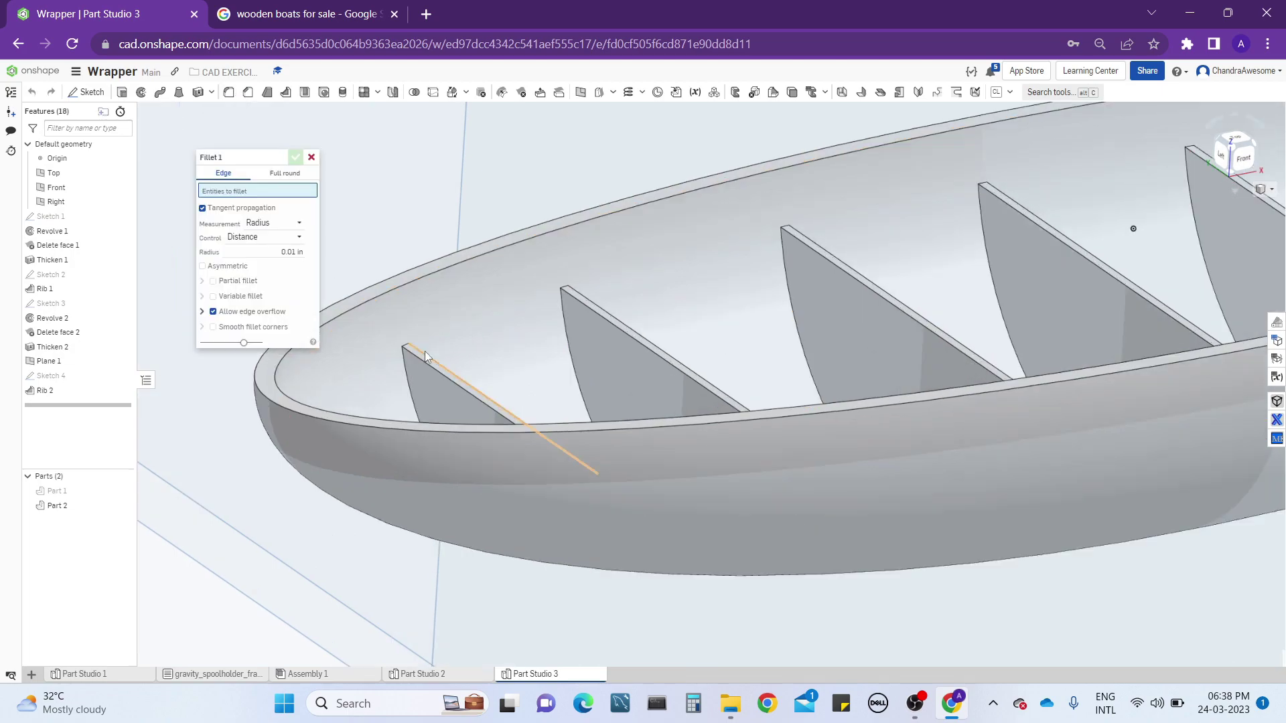
pyautogui.scroll(3, 383, 342)
pyautogui.click(382, 339)
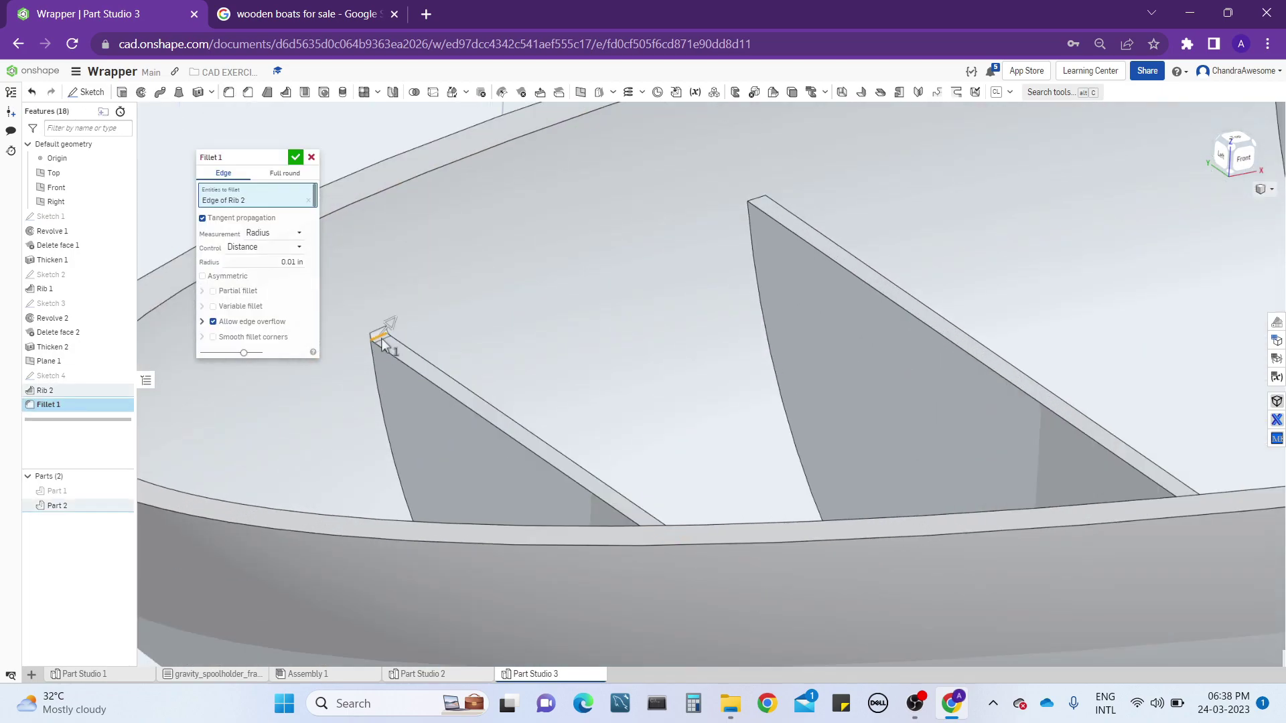
pyautogui.moveTo(403, 312); pyautogui.dragTo(415, 302)
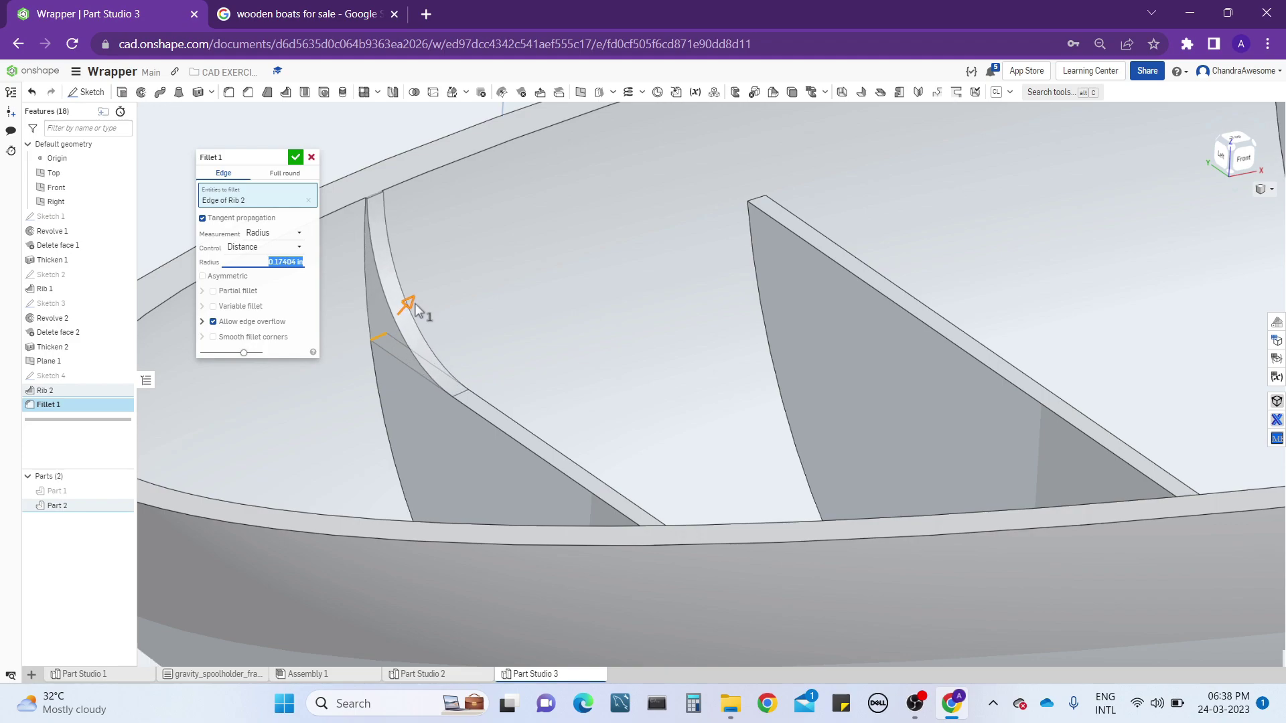
pyautogui.moveTo(415, 307); pyautogui.dragTo(413, 308)
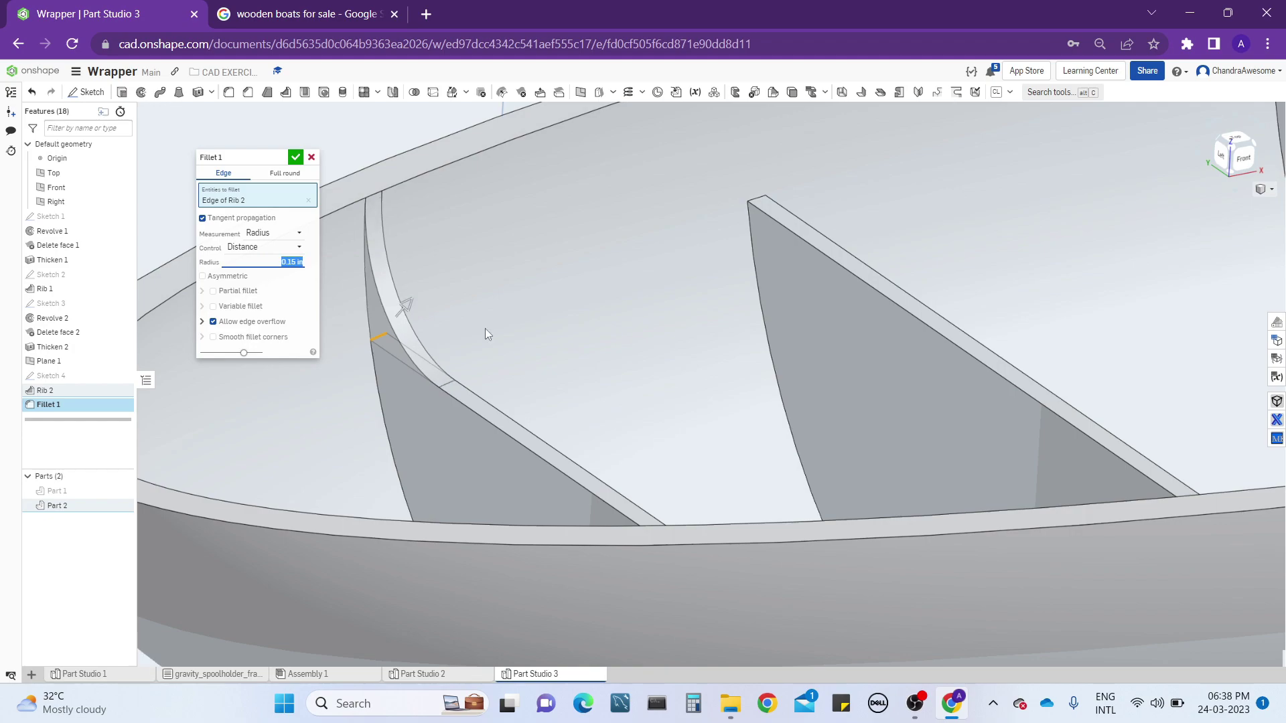
# - Add more rib top and corner edges to the 0.15 in fillet
pyautogui.click(761, 201)
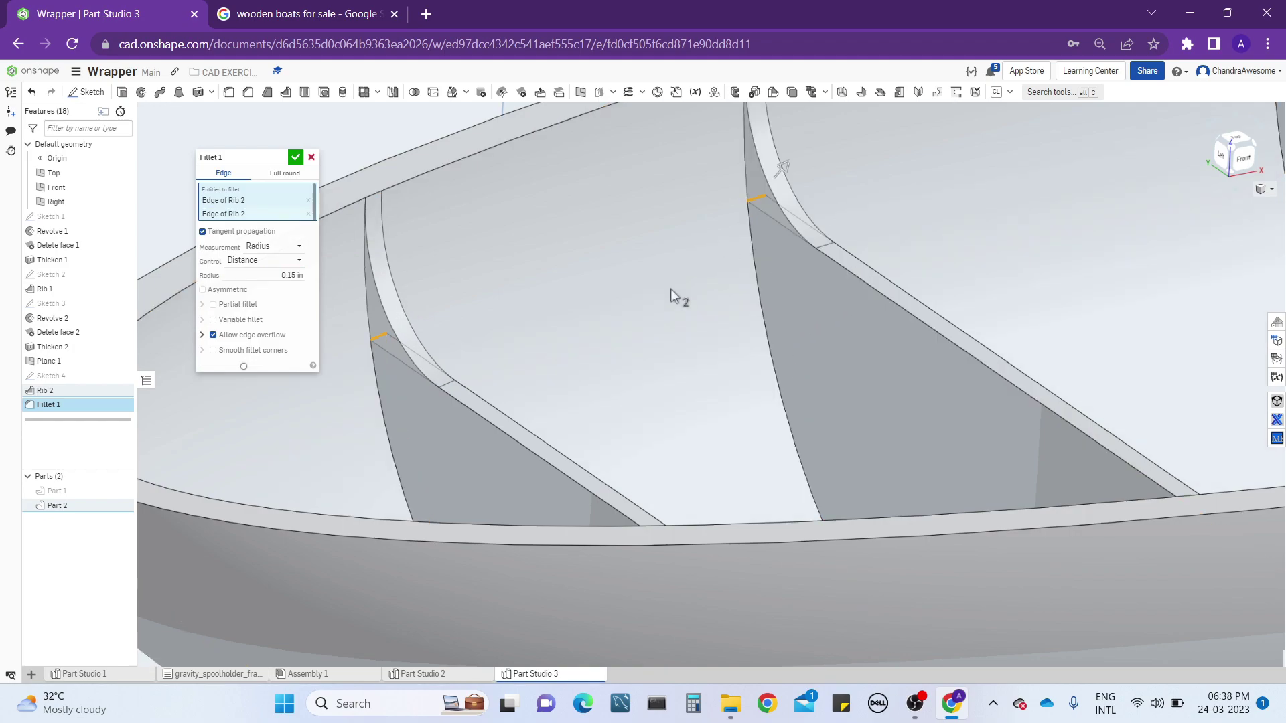
pyautogui.scroll(-5, 670, 288)
pyautogui.scroll(2, 864, 211)
pyautogui.scroll(3, 881, 213)
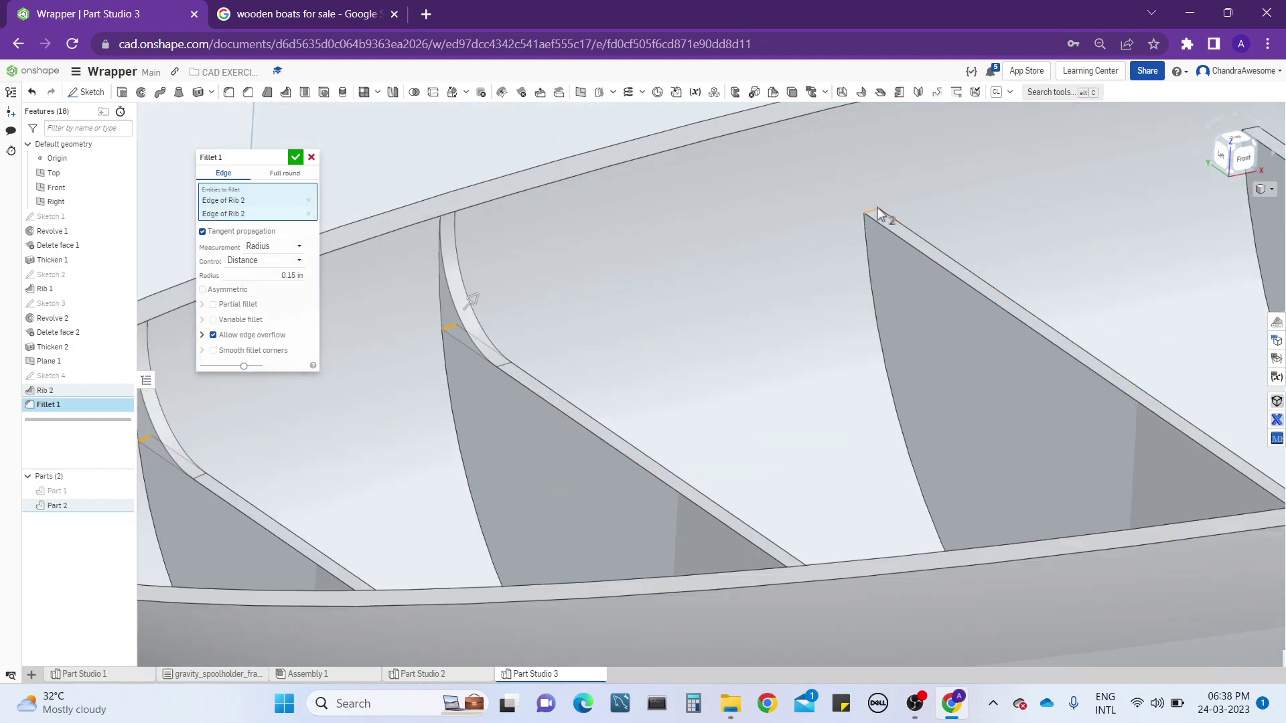
pyautogui.click(875, 214)
pyautogui.scroll(-5, 643, 402)
pyautogui.scroll(5, 804, 448)
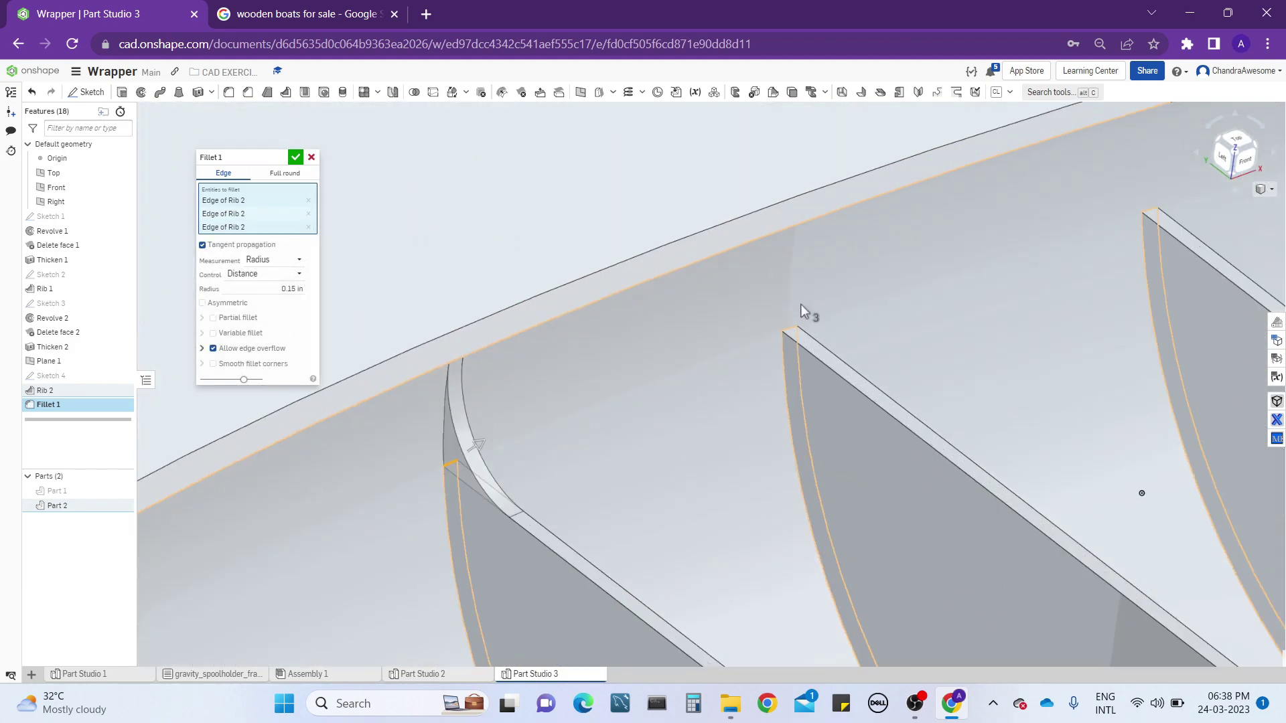
pyautogui.click(779, 364)
pyautogui.scroll(-5, 778, 364)
pyautogui.scroll(5, 858, 355)
pyautogui.scroll(-4, 804, 375)
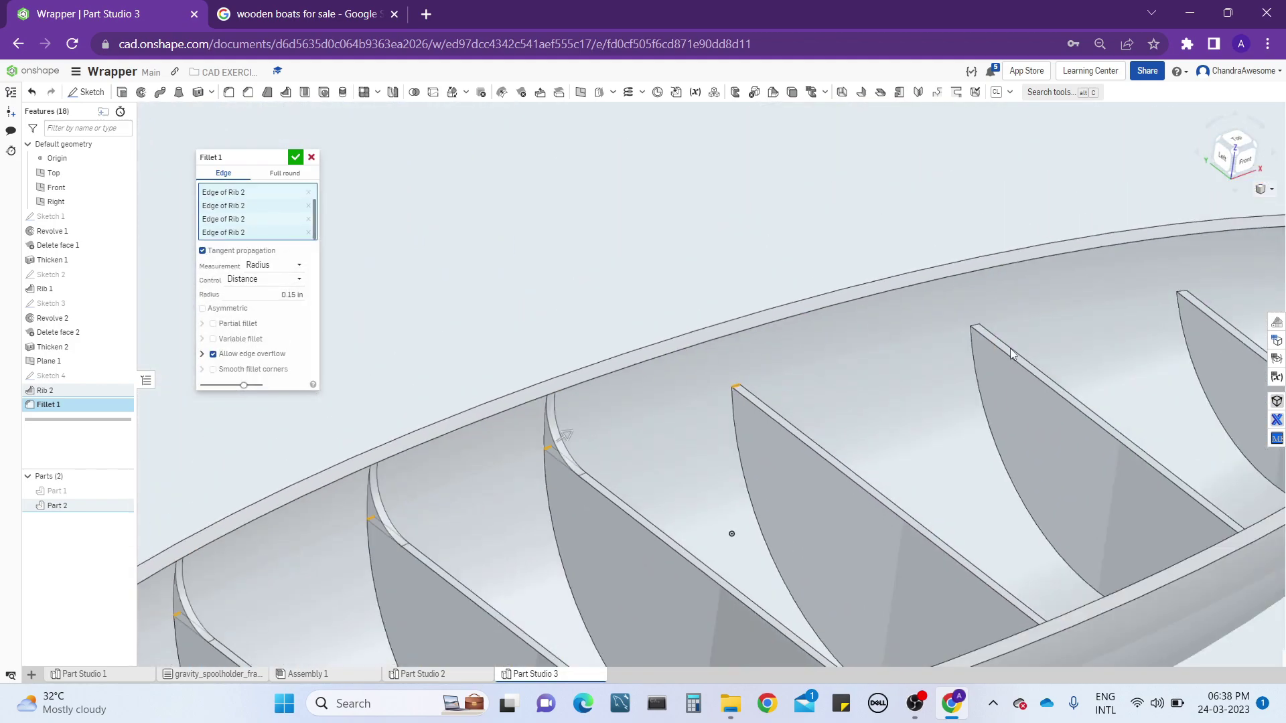
pyautogui.scroll(4, 929, 315)
pyautogui.click(930, 315)
pyautogui.scroll(-5, 929, 315)
pyautogui.scroll(5, 1138, 284)
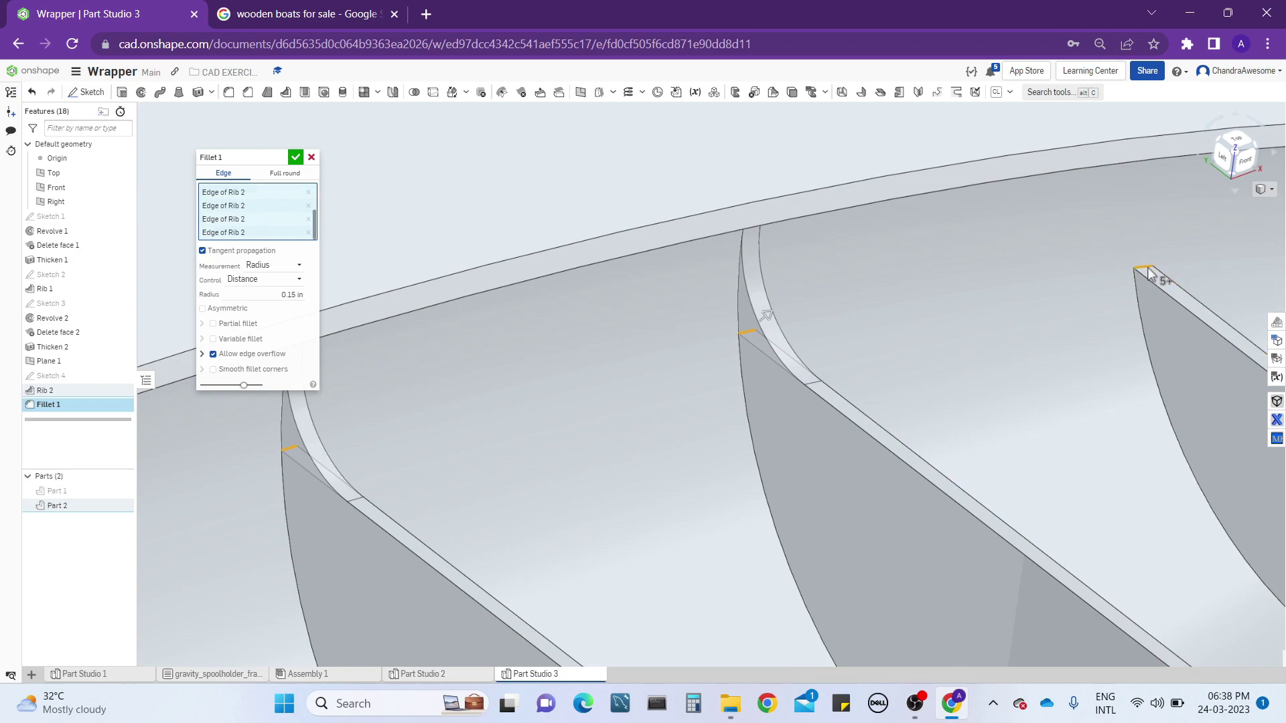
pyautogui.scroll(-5, 1148, 271)
# - Orbit around the boat to check the rib edges and commit Fillet 1
pyautogui.moveTo(1071, 301); pyautogui.dragTo(964, 342, button='right')
pyautogui.scroll(5, 1015, 384)
pyautogui.scroll(-2, 1008, 388)
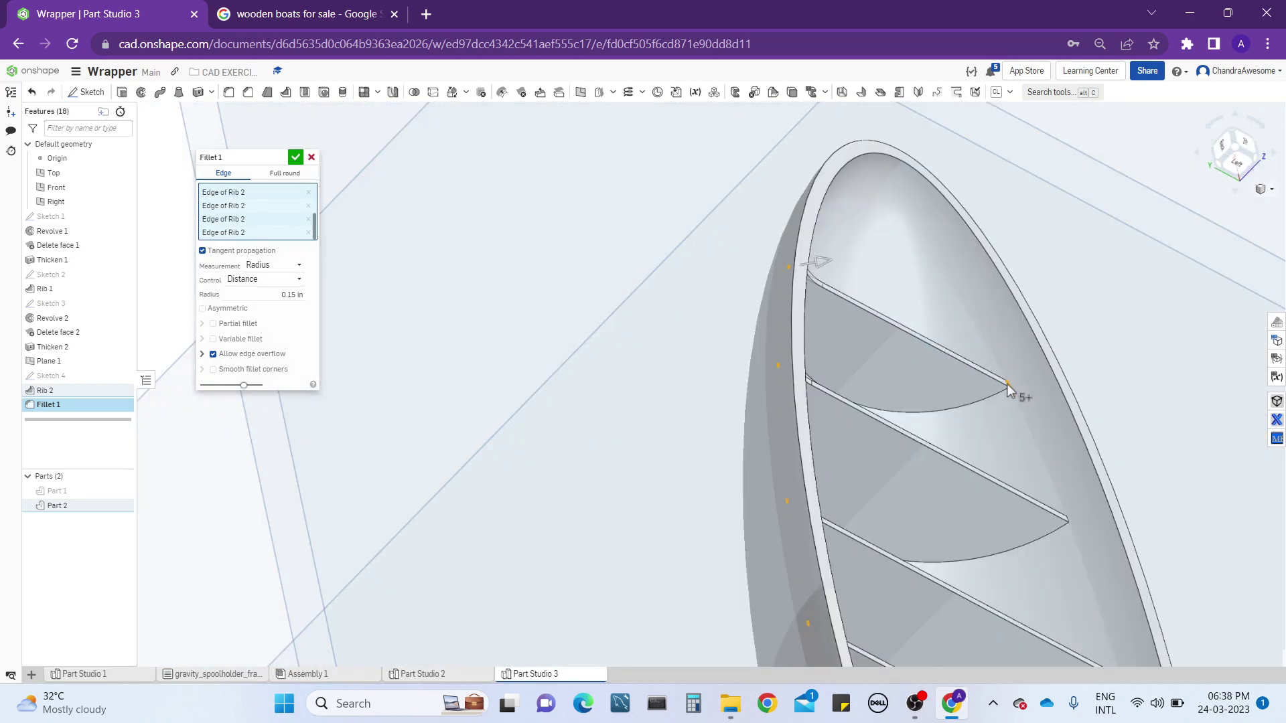
pyautogui.scroll(4, 1067, 545)
pyautogui.scroll(-4, 1077, 587)
pyautogui.scroll(4, 1056, 545)
pyautogui.scroll(2, 1024, 564)
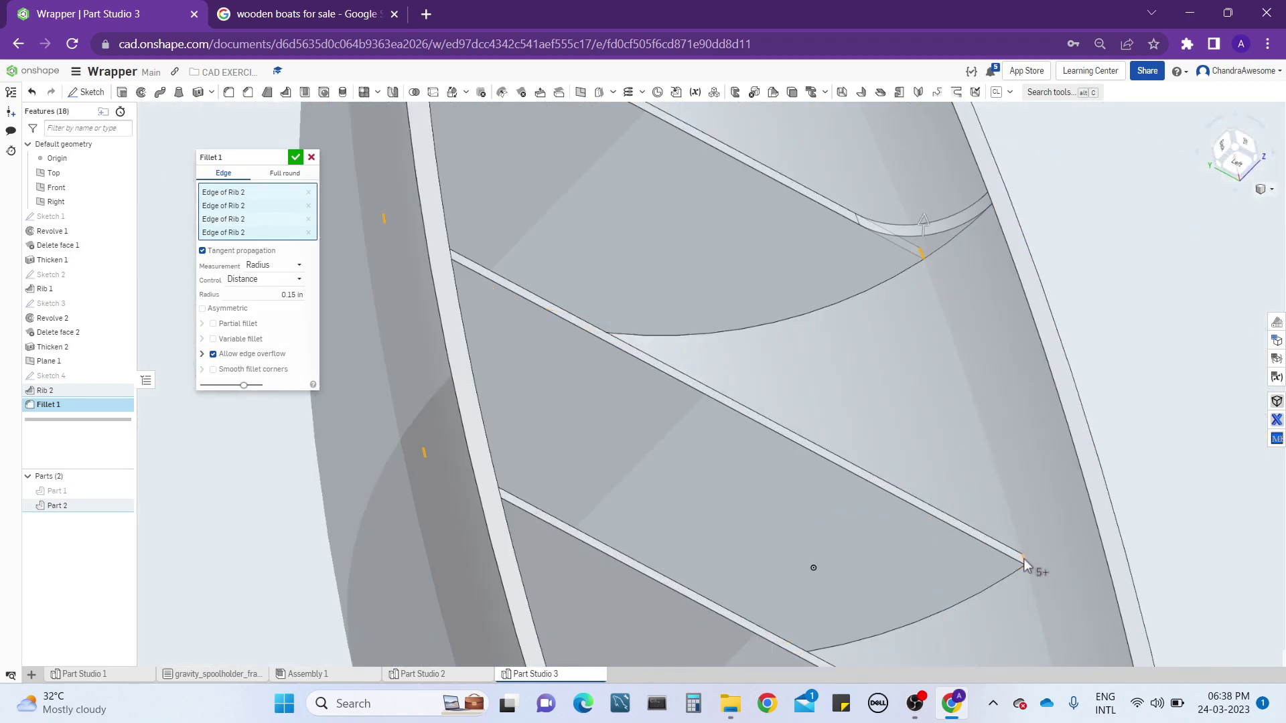
pyautogui.scroll(-4, 1072, 536)
pyautogui.scroll(4, 1010, 535)
pyautogui.scroll(-1, 1052, 590)
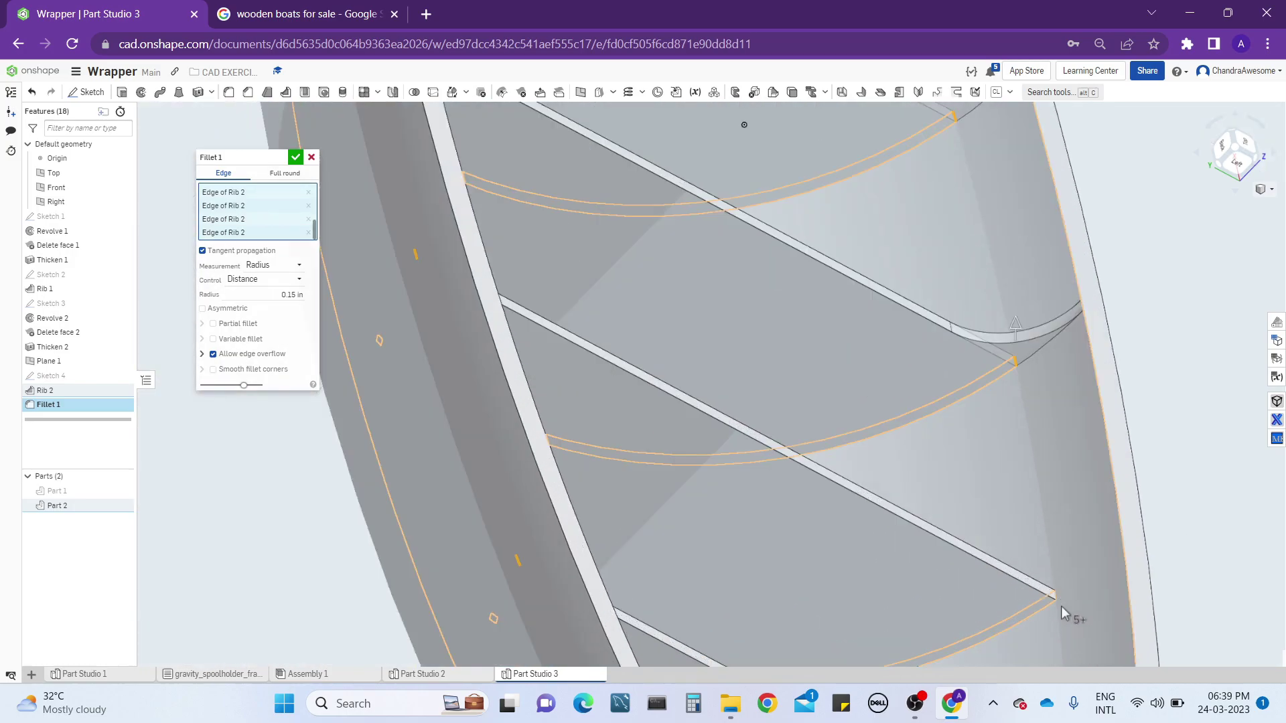
pyautogui.scroll(-4, 1068, 619)
pyautogui.scroll(4, 1059, 564)
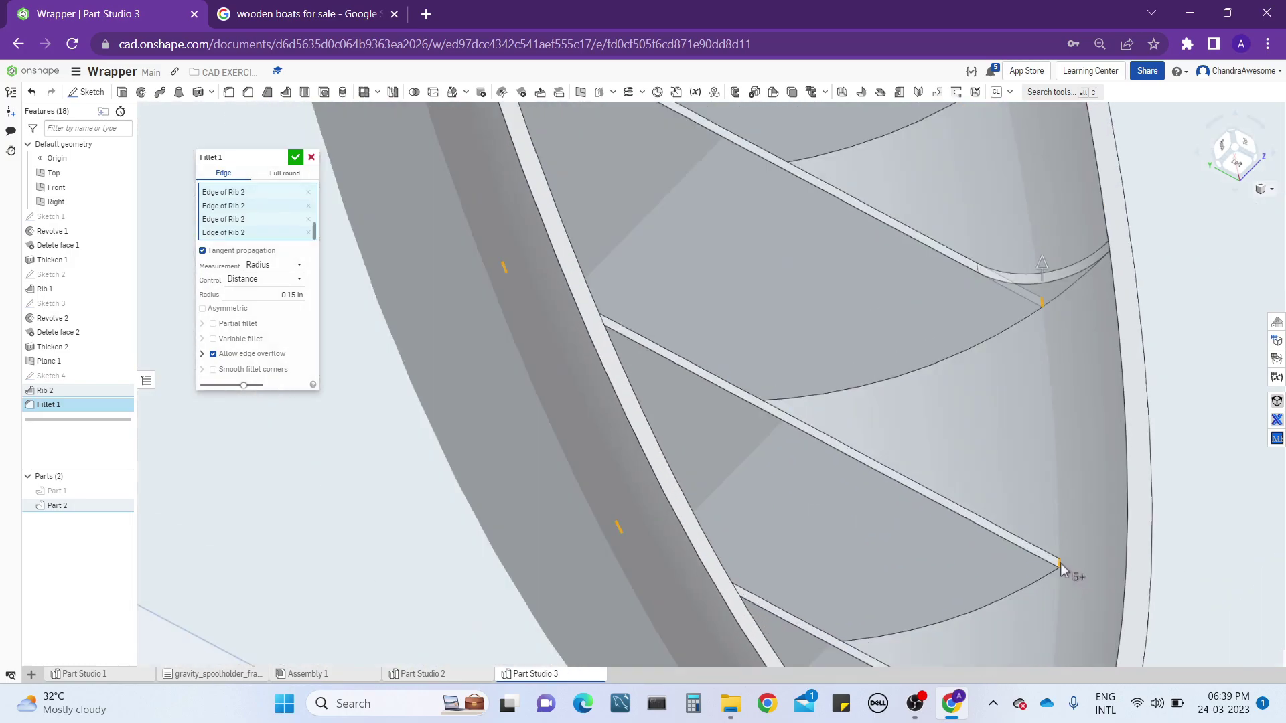
pyautogui.scroll(-4, 1045, 575)
pyautogui.scroll(4, 1018, 574)
pyautogui.scroll(-2, 1002, 573)
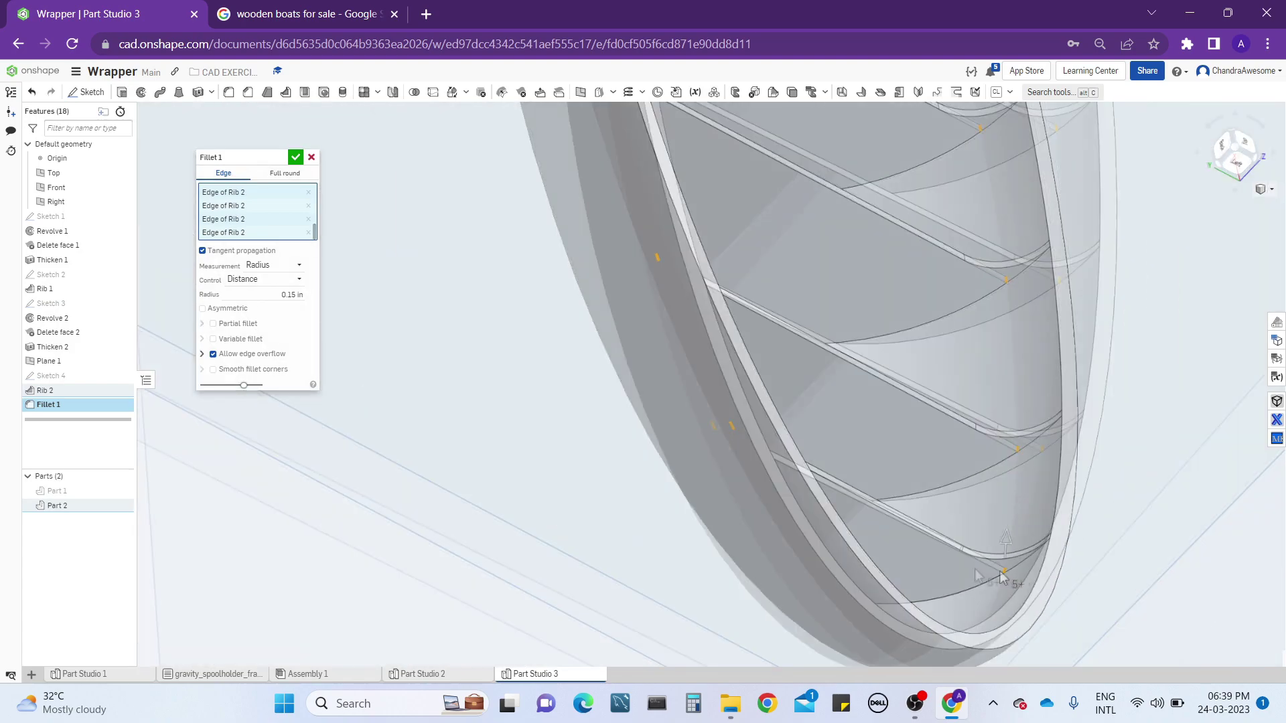
pyautogui.moveTo(1002, 576); pyautogui.dragTo(662, 437, button='right')
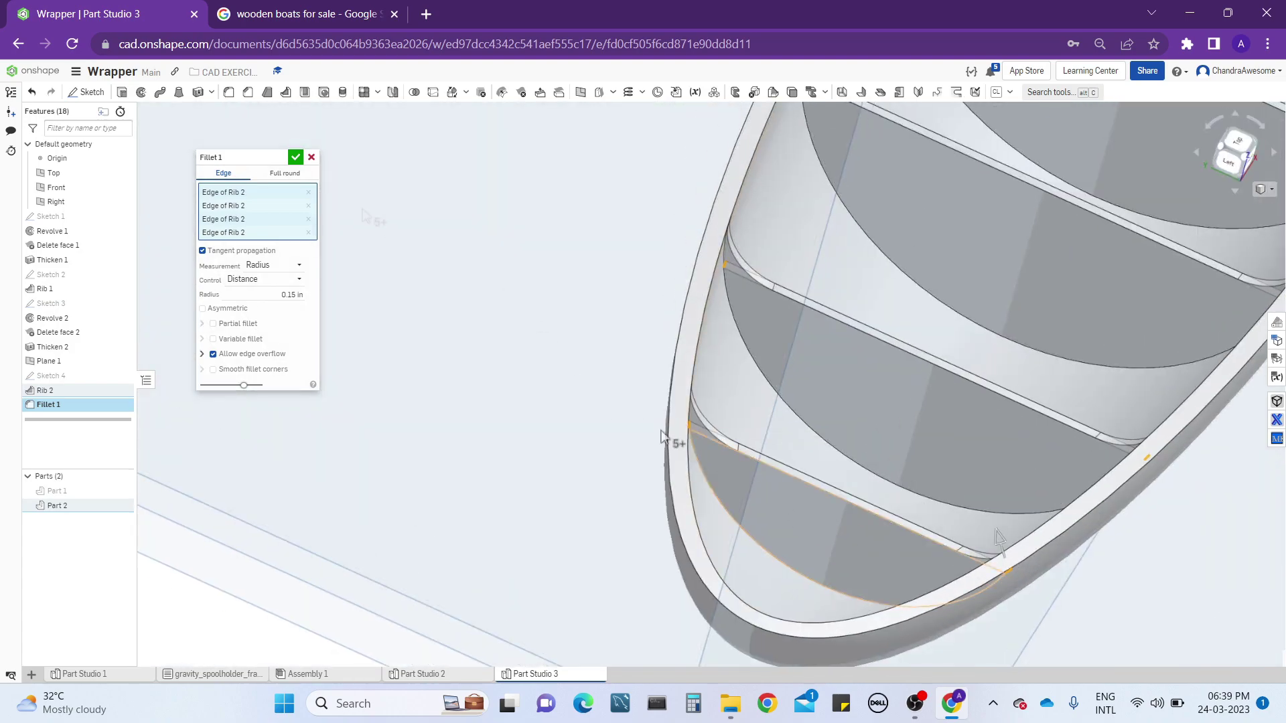
pyautogui.click(295, 157)
pyautogui.moveTo(740, 389); pyautogui.dragTo(754, 514, button='right')
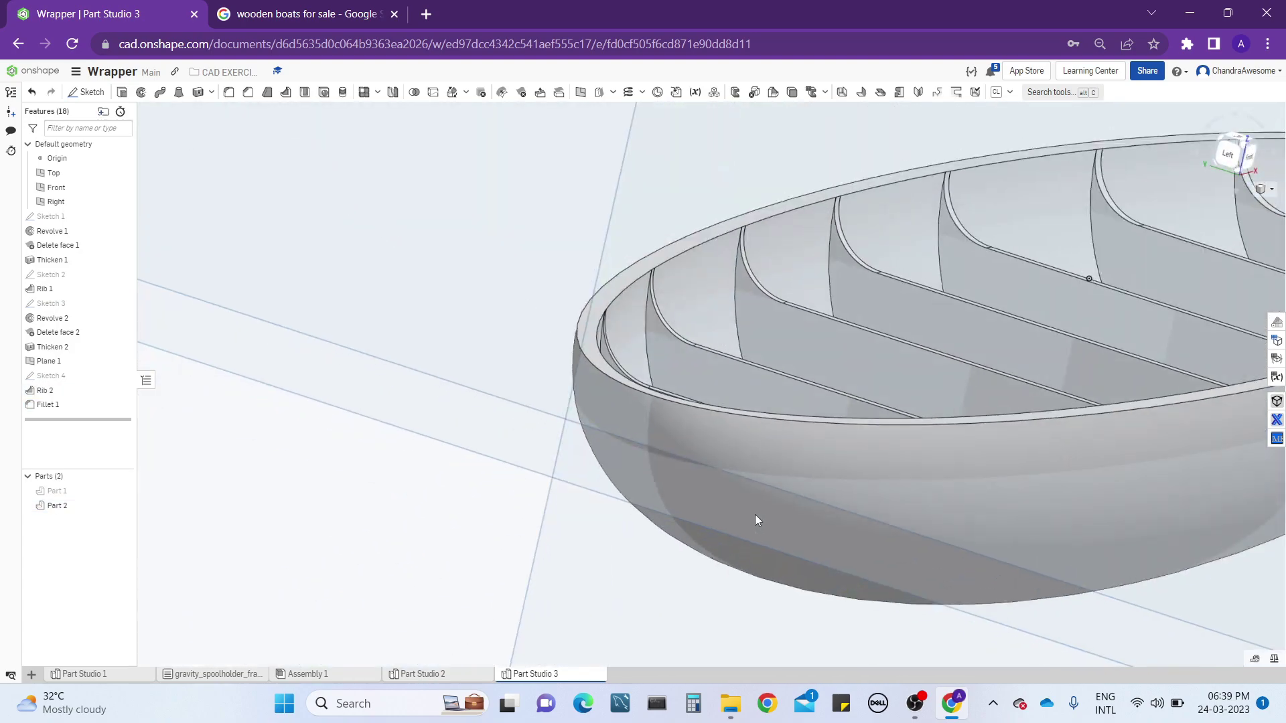
pyautogui.scroll(-5, 909, 485)
pyautogui.moveTo(910, 484)
pyautogui.mouseDown(button='right')
pyautogui.moveTo(890, 476)
pyautogui.moveTo(929, 482)
pyautogui.mouseUp(button='right')
pyautogui.scroll(5, 930, 482)
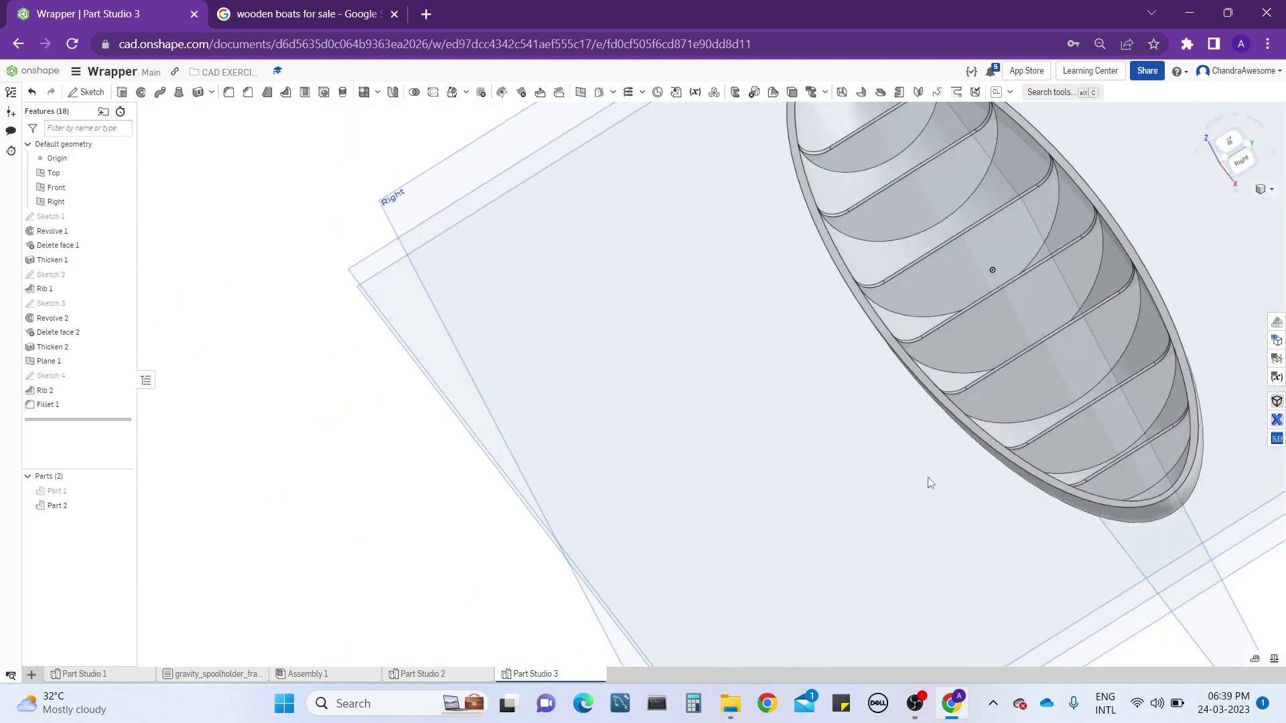
pyautogui.scroll(-3, 930, 482)
pyautogui.moveTo(965, 377); pyautogui.dragTo(919, 516, button='right')
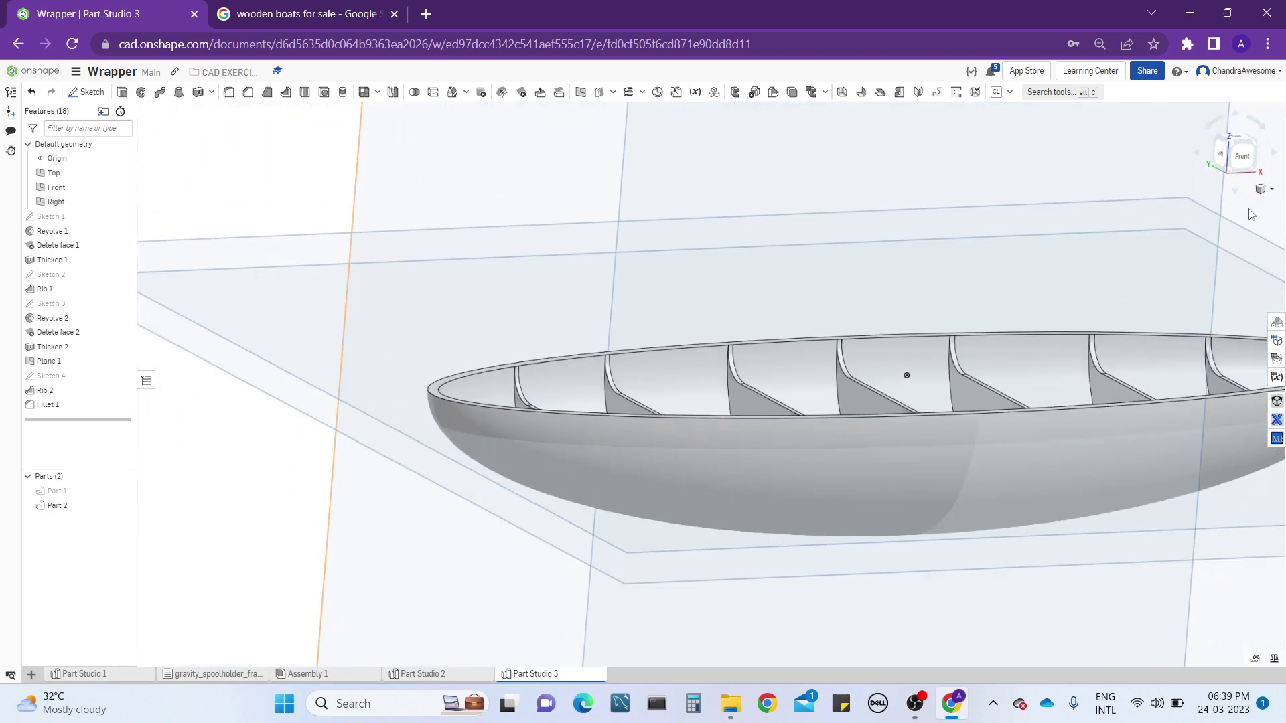
pyautogui.click(1243, 159)
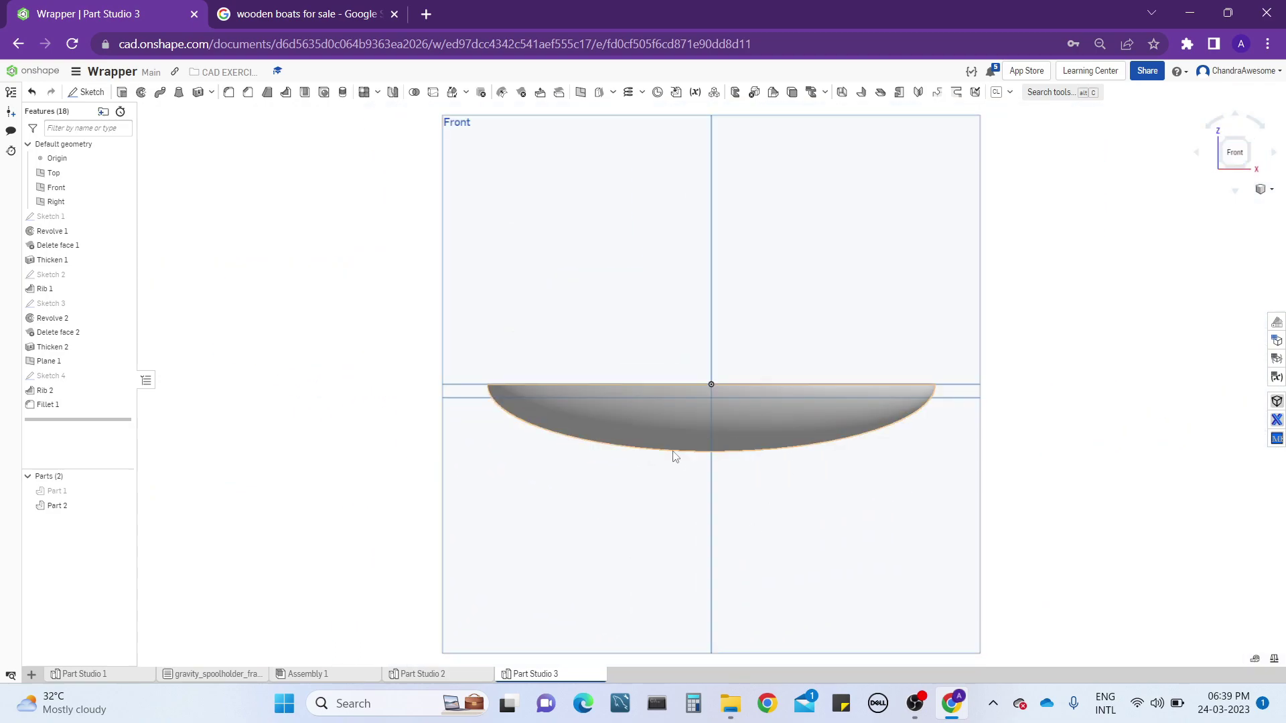
pyautogui.moveTo(697, 407); pyautogui.dragTo(711, 457, button='right')
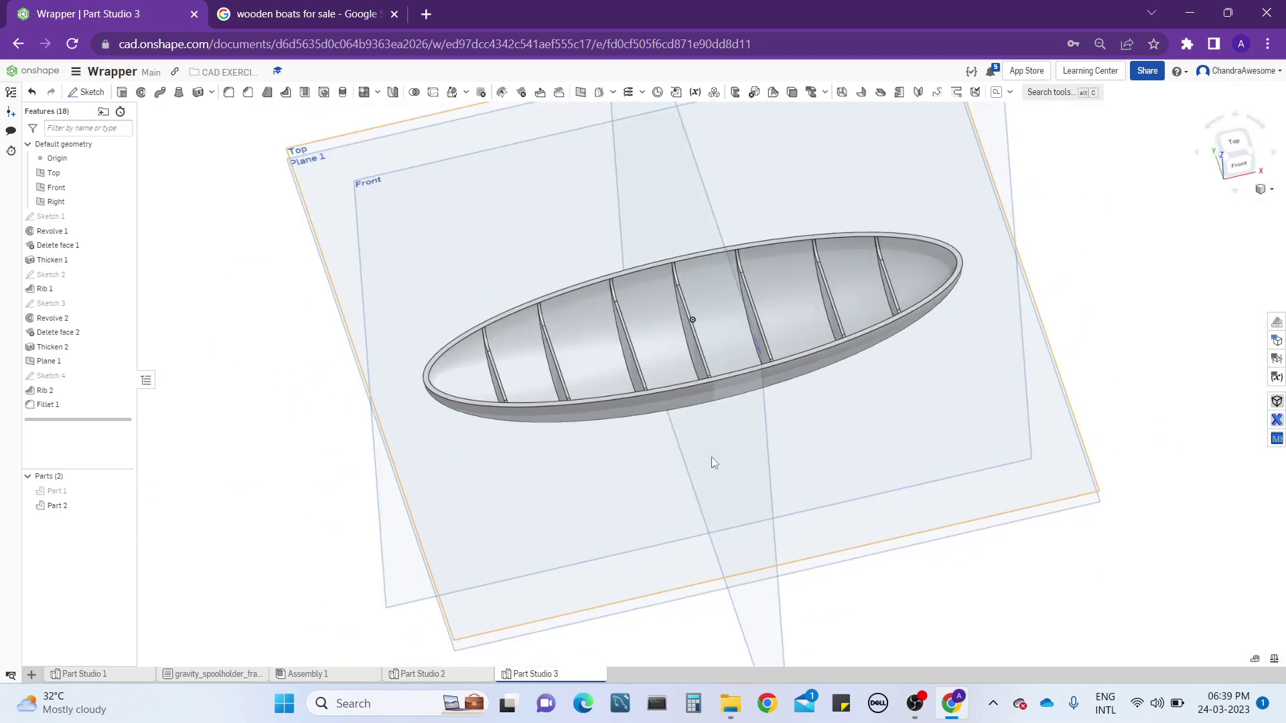
pyautogui.scroll(3, 614, 373)
pyautogui.scroll(5, 576, 391)
pyautogui.moveTo(539, 367); pyautogui.dragTo(800, 403, button='right')
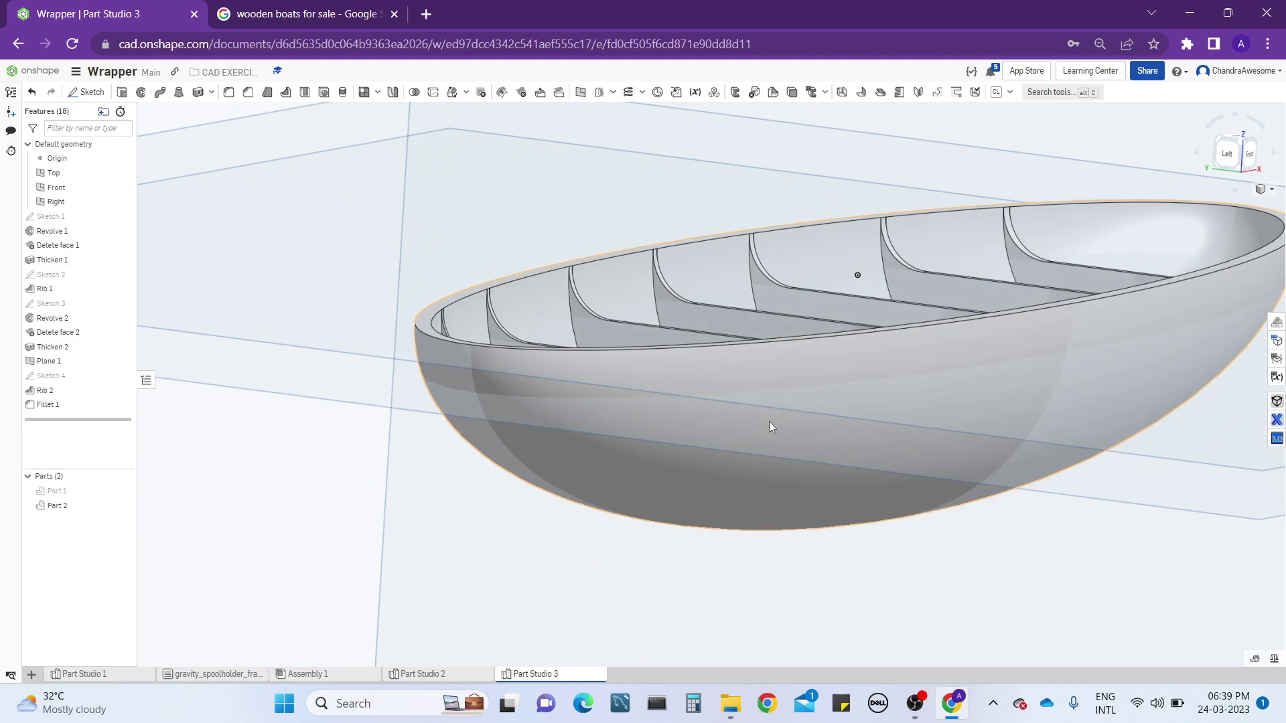
pyautogui.scroll(-3, 772, 457)
pyautogui.moveTo(777, 355); pyautogui.dragTo(508, 404, button='right')
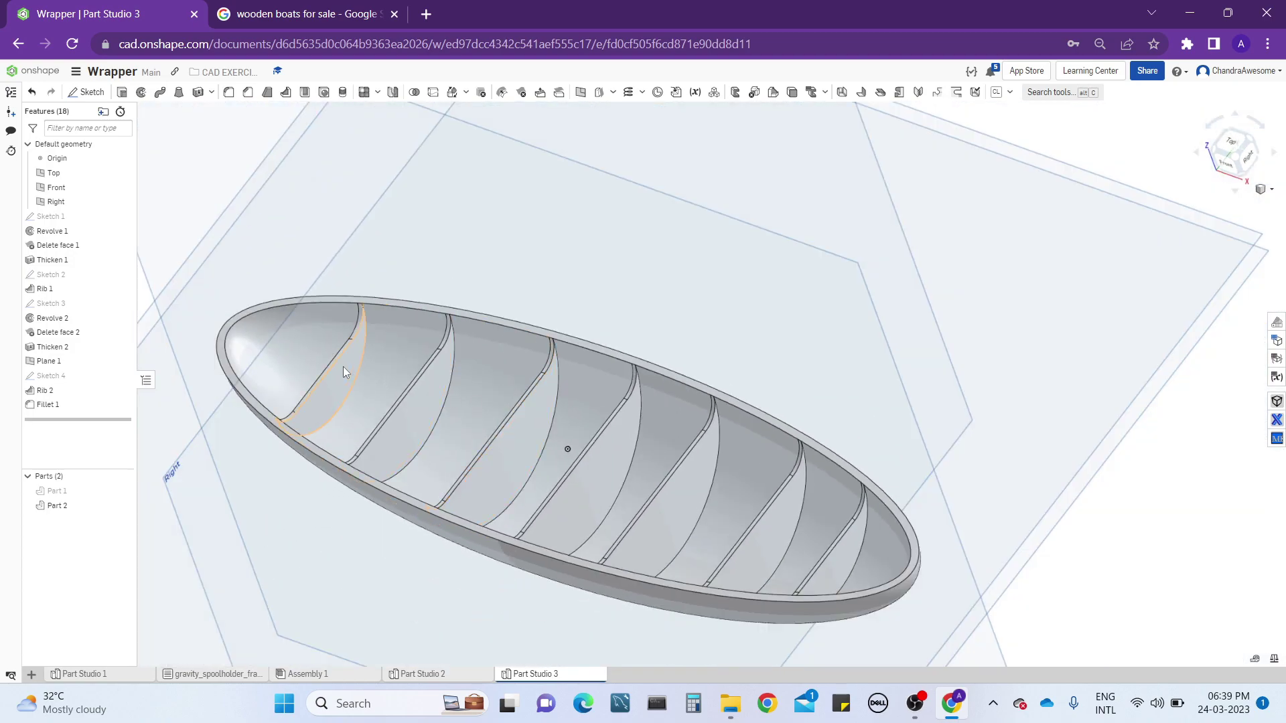
pyautogui.moveTo(344, 367); pyautogui.dragTo(517, 320, button='right')
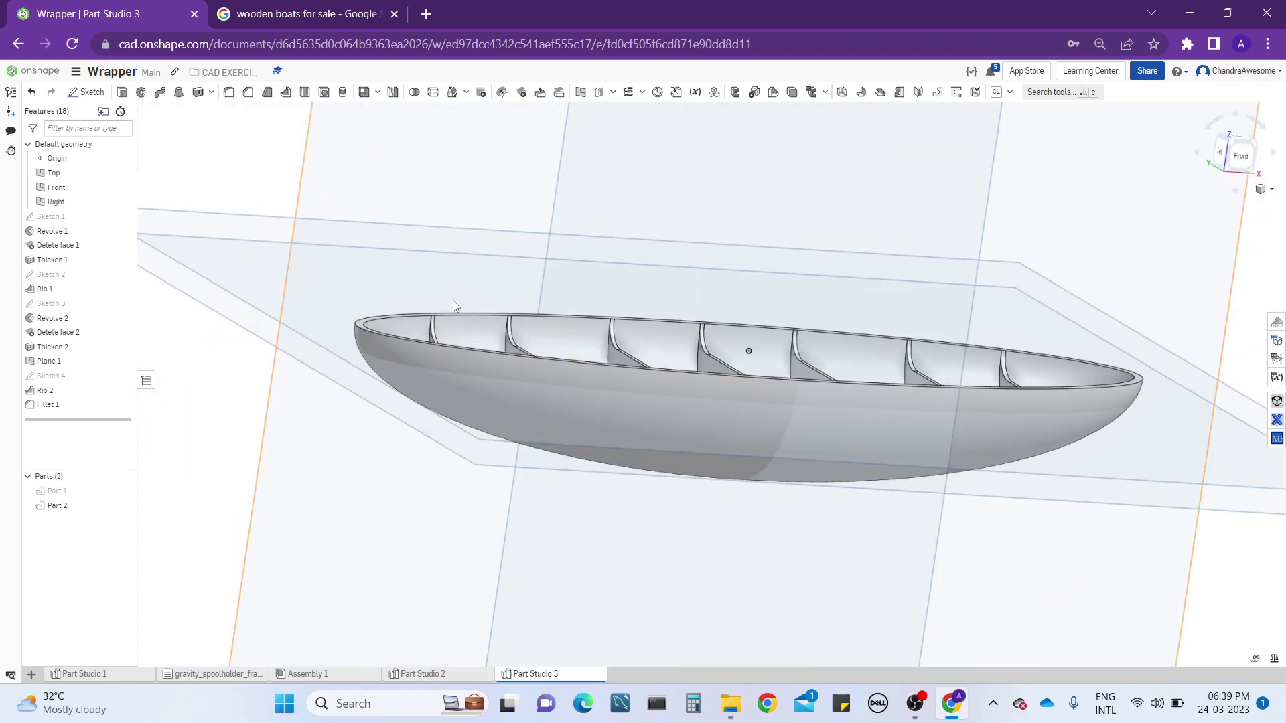
pyautogui.moveTo(452, 332); pyautogui.dragTo(412, 352, button='right')
pyautogui.scroll(2, 412, 352)
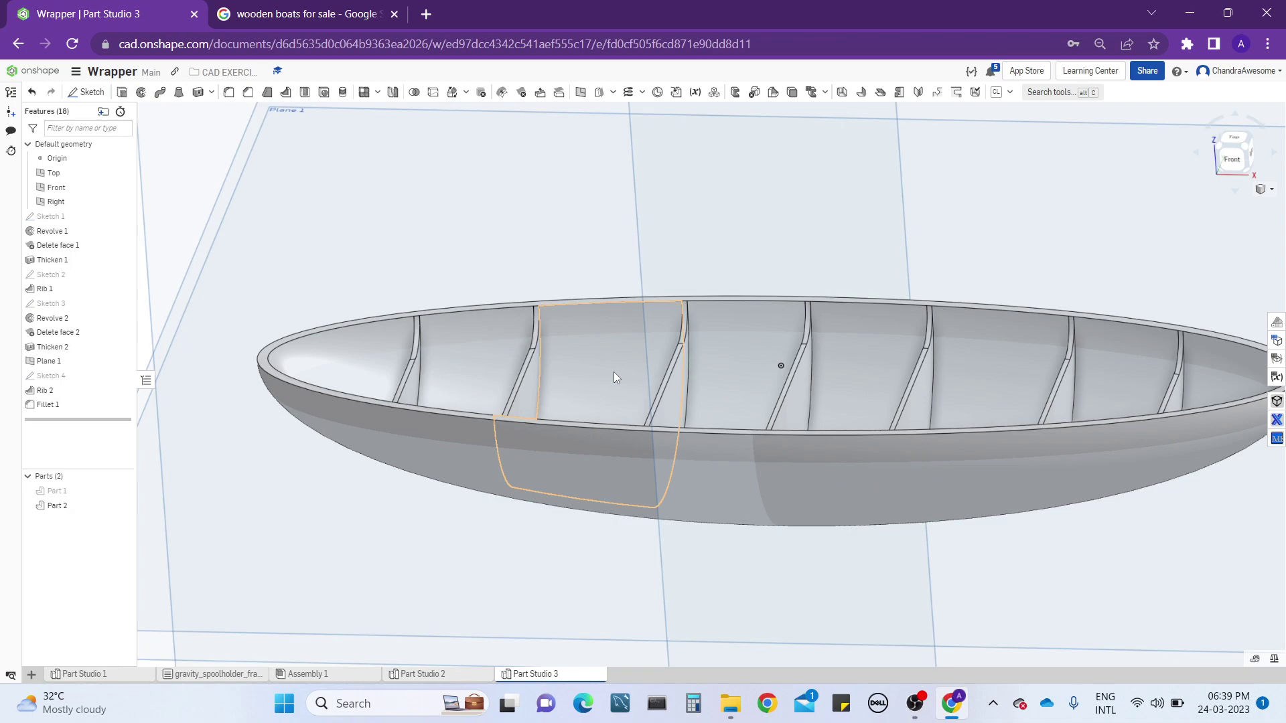
pyautogui.moveTo(605, 369); pyautogui.dragTo(695, 357, button='right')
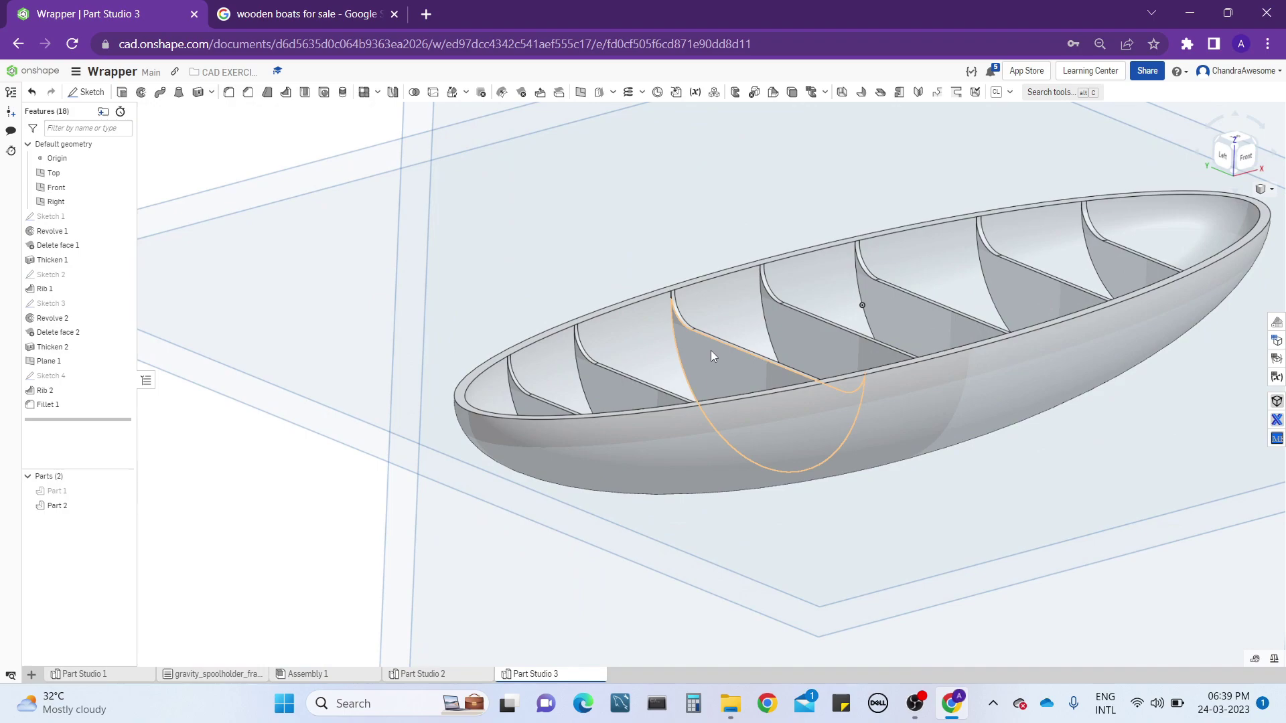
pyautogui.moveTo(711, 355); pyautogui.dragTo(636, 379, button='middle')
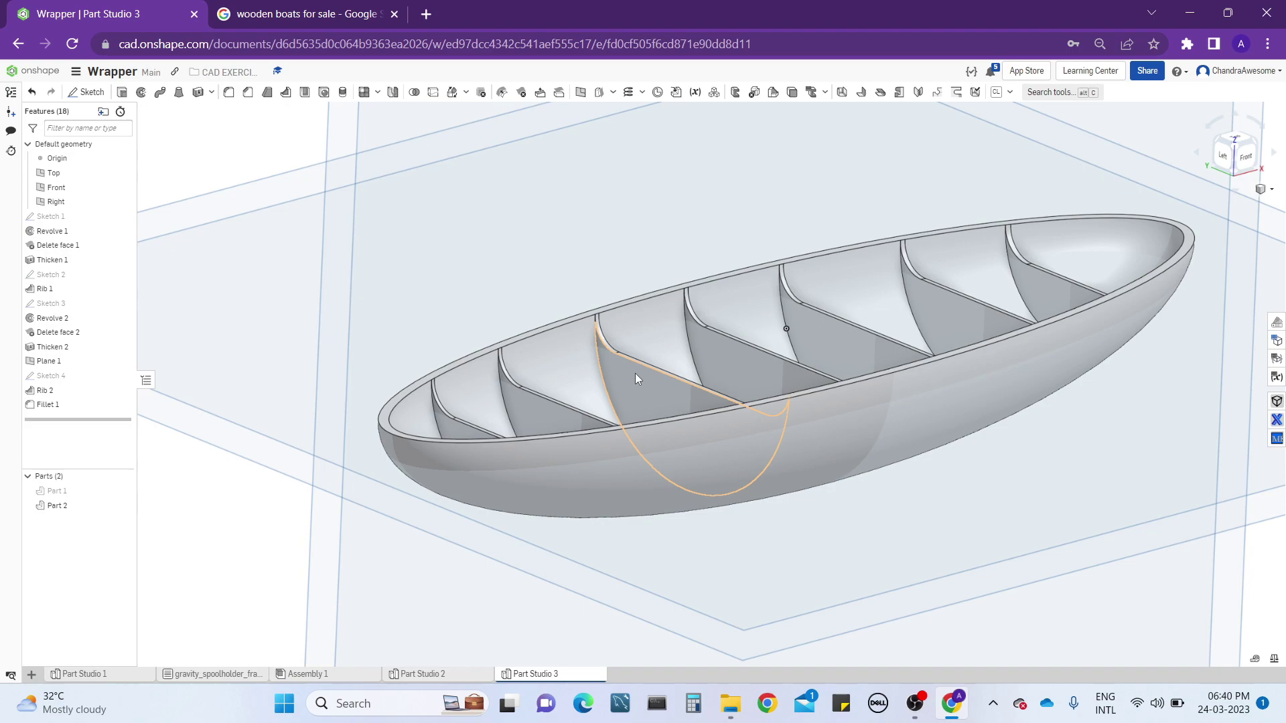
pyautogui.scroll(-5, 623, 382)
pyautogui.moveTo(774, 369); pyautogui.dragTo(802, 371, button='right')
pyautogui.moveTo(759, 370); pyautogui.dragTo(736, 478, button='middle')
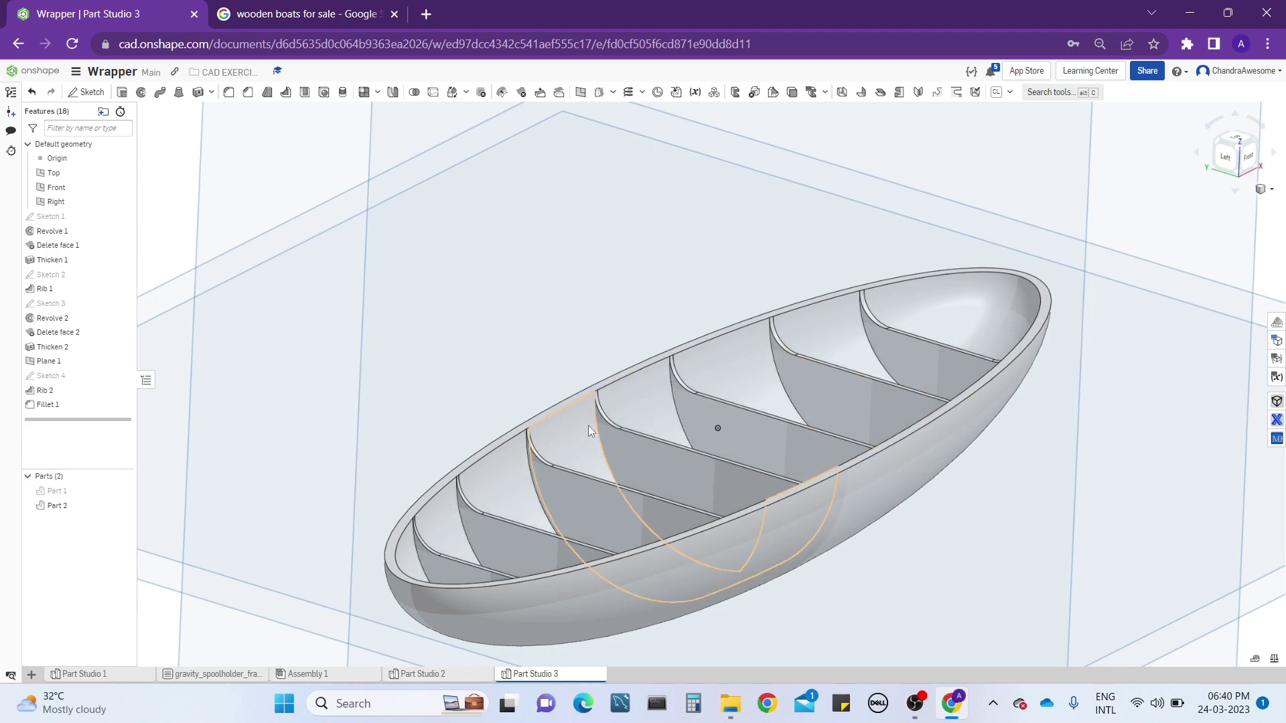
pyautogui.moveTo(601, 381); pyautogui.dragTo(586, 405, button='right')
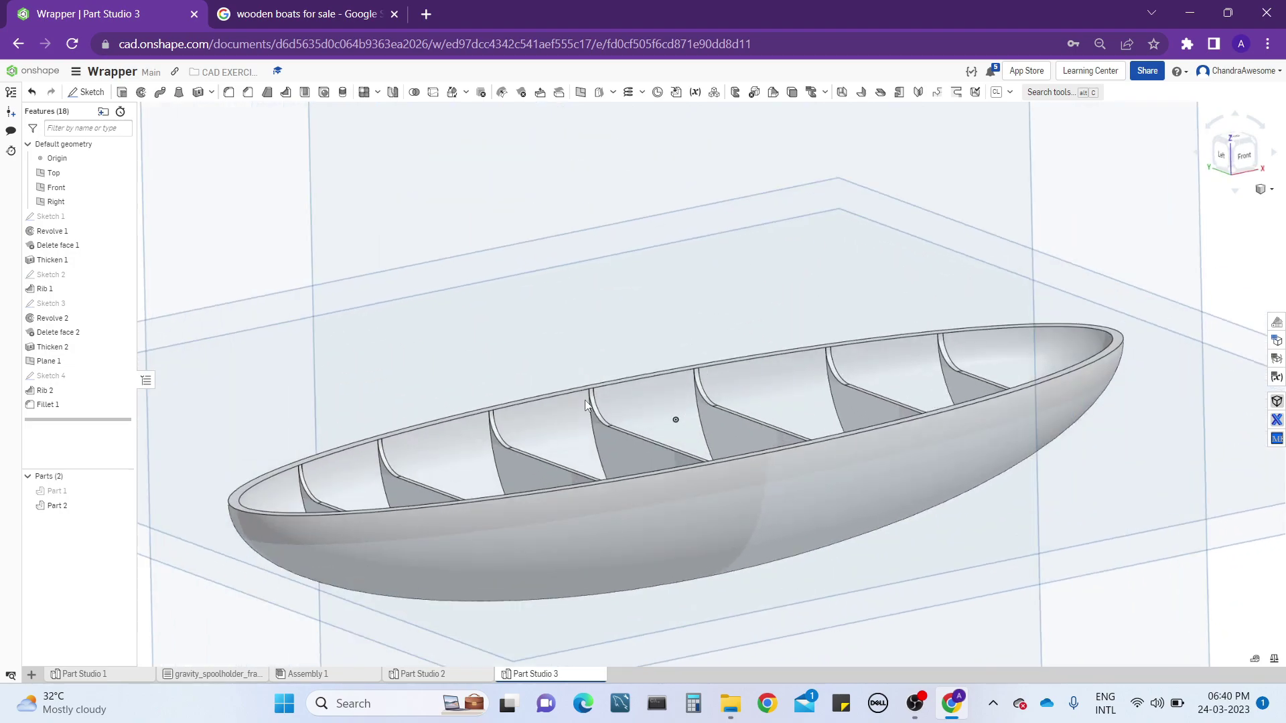
pyautogui.scroll(5, 293, 467)
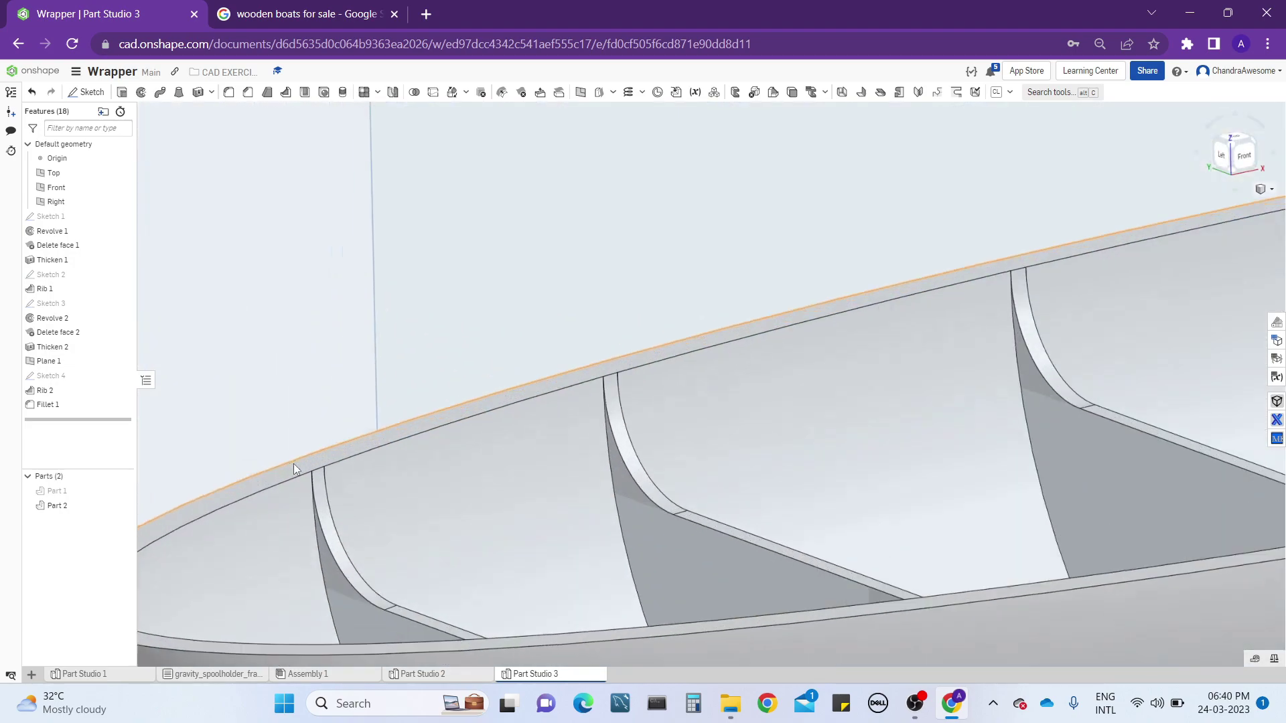
pyautogui.scroll(-3, 426, 456)
pyautogui.scroll(-5, 427, 452)
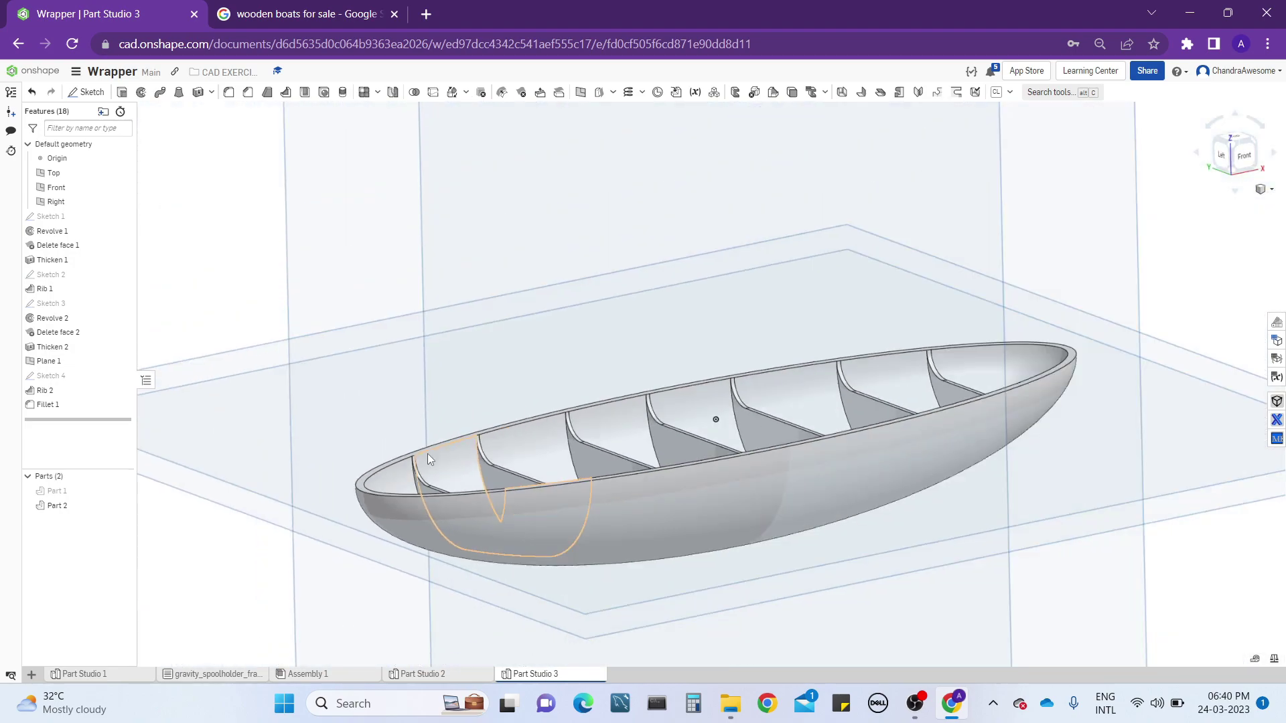
pyautogui.moveTo(427, 453); pyautogui.dragTo(689, 472, button='right')
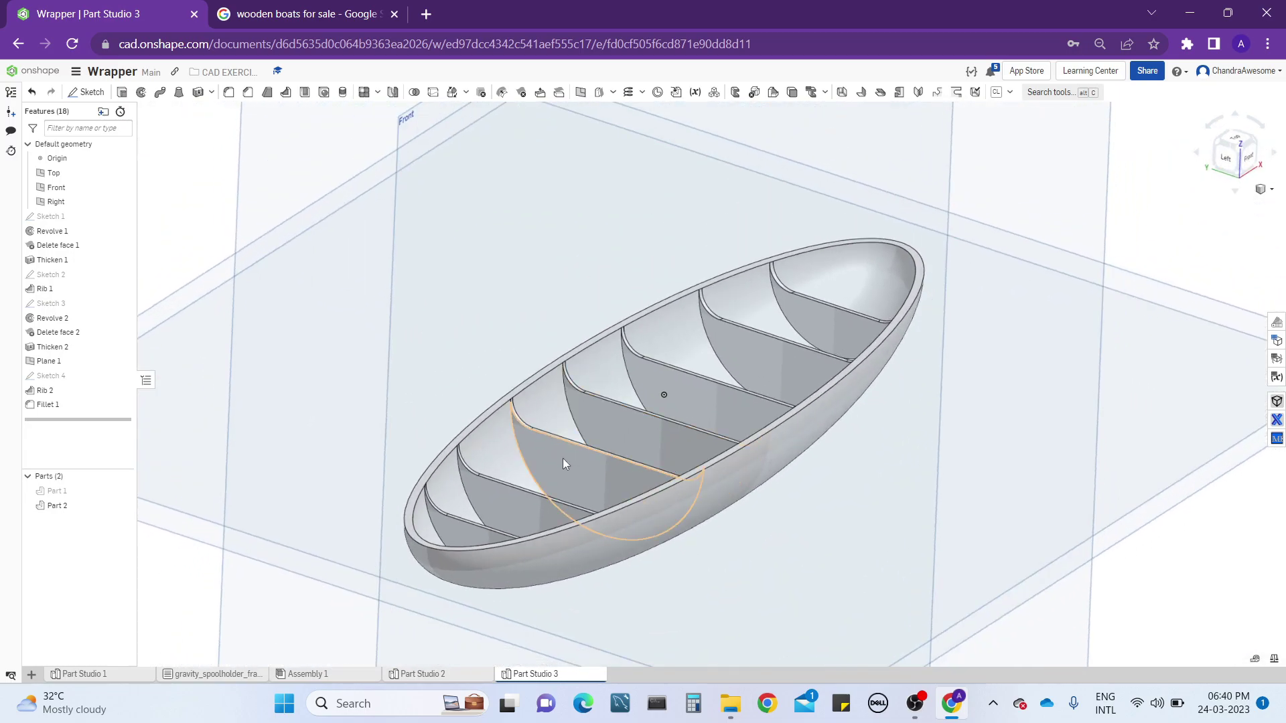
pyautogui.moveTo(563, 464); pyautogui.dragTo(509, 428, button='right')
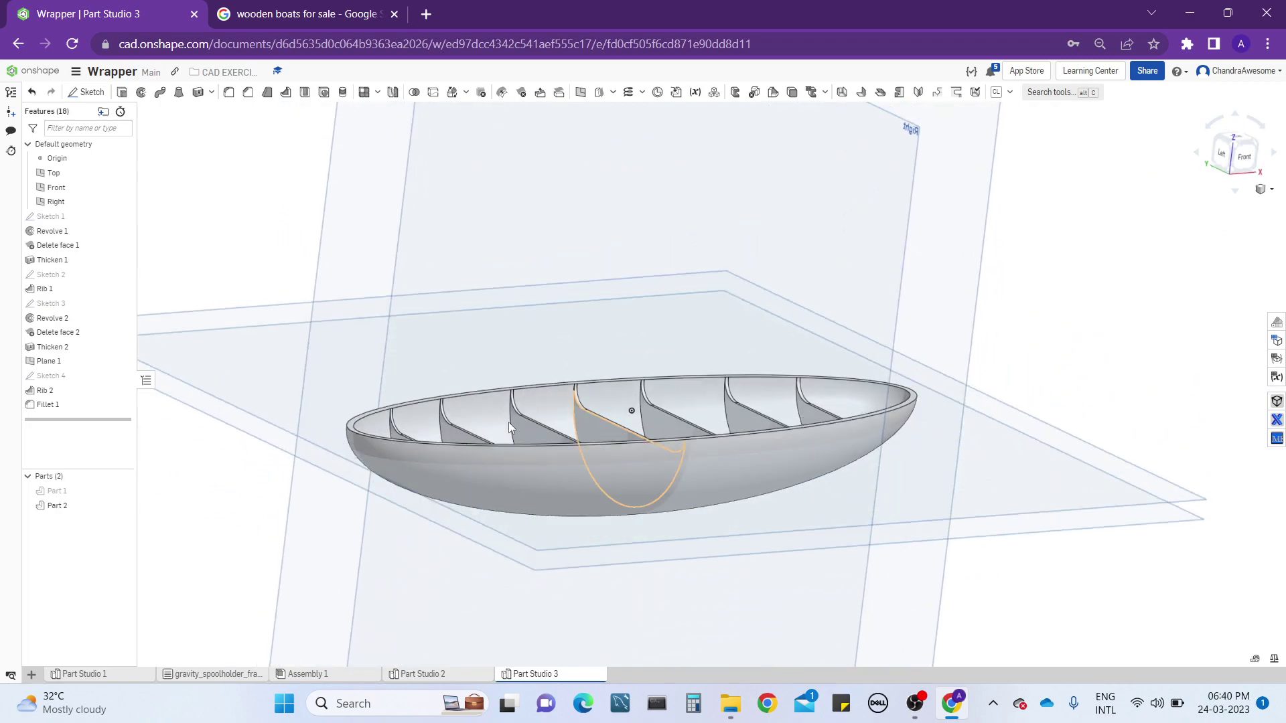
pyautogui.moveTo(384, 423); pyautogui.dragTo(335, 429, button='right')
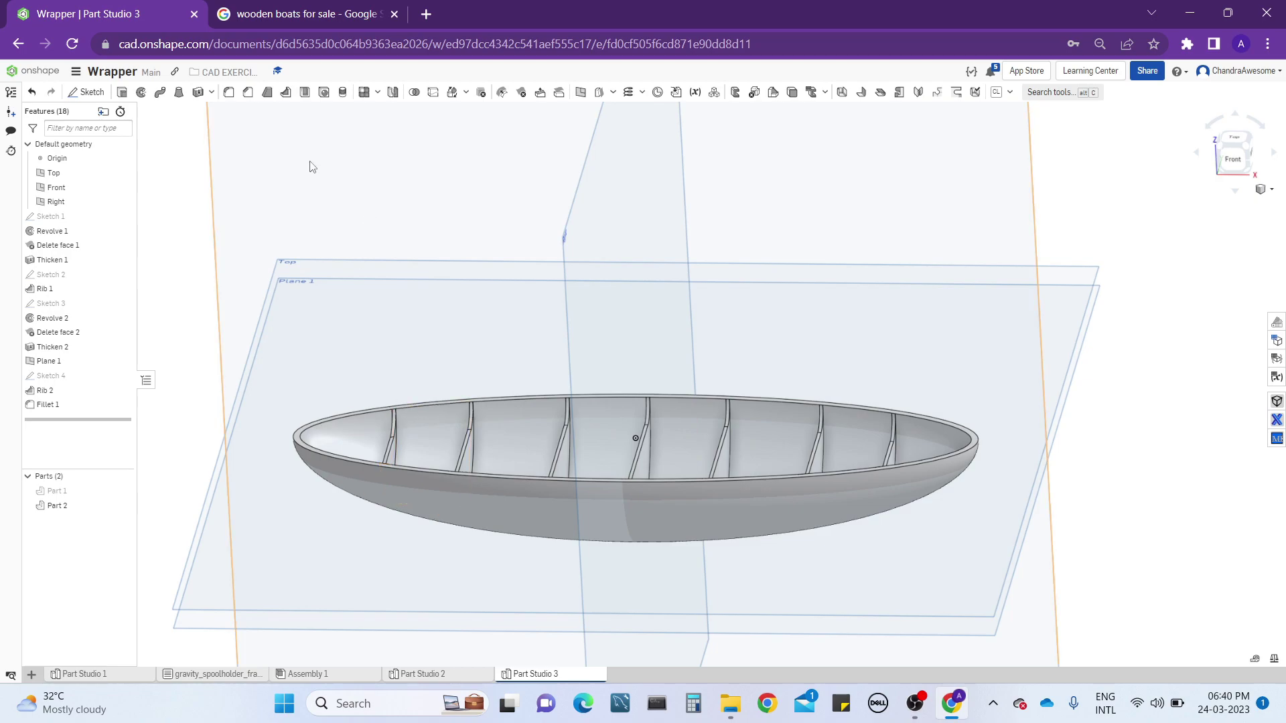
pyautogui.moveTo(475, 386); pyautogui.dragTo(608, 396, button='right')
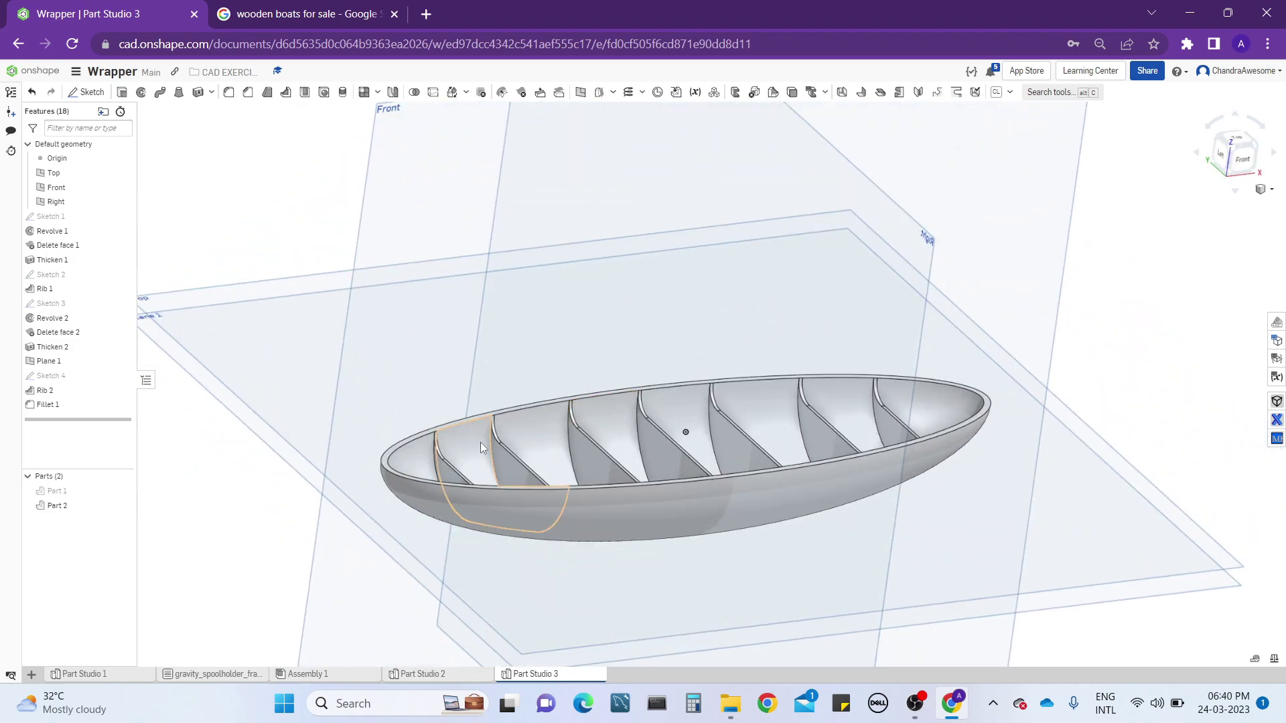